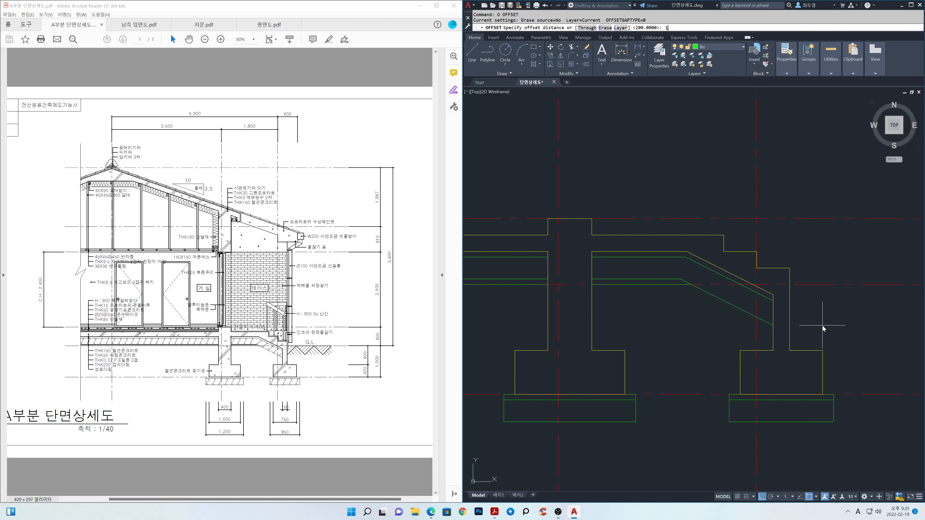
Offset the horizontal ground-level centerline 100 downward
type("00")
key("Return")
left_click(815, 286)
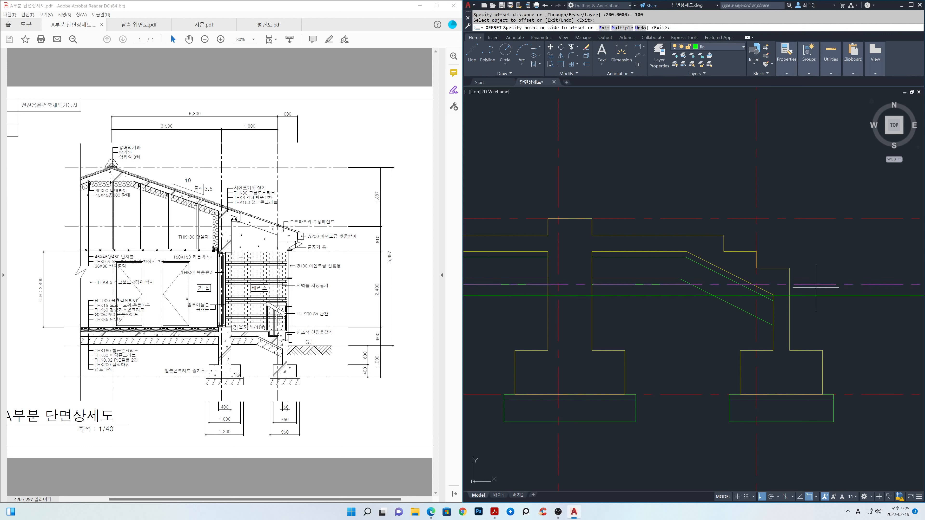
left_click(815, 307)
key("Return")
Offset the outer face of the stair foundation wall and the lowest tread 30 outward
key("Return")
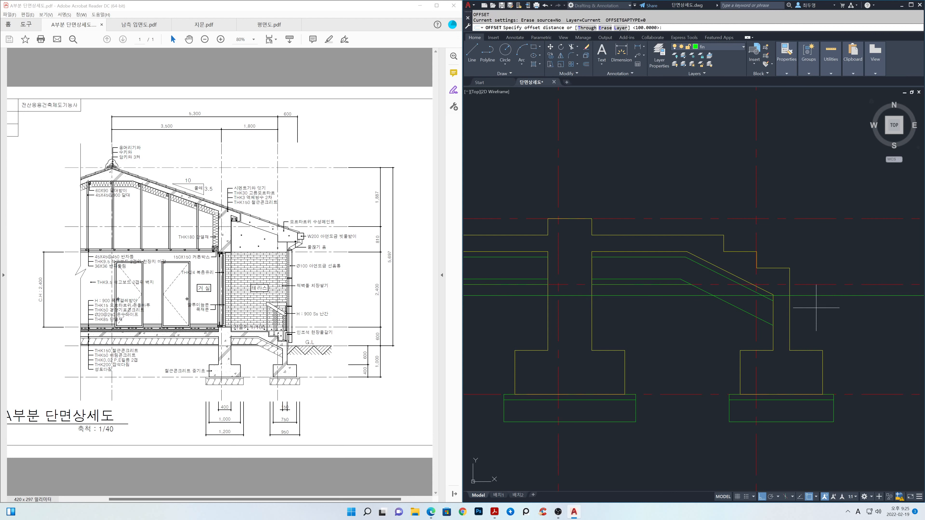
key("Return")
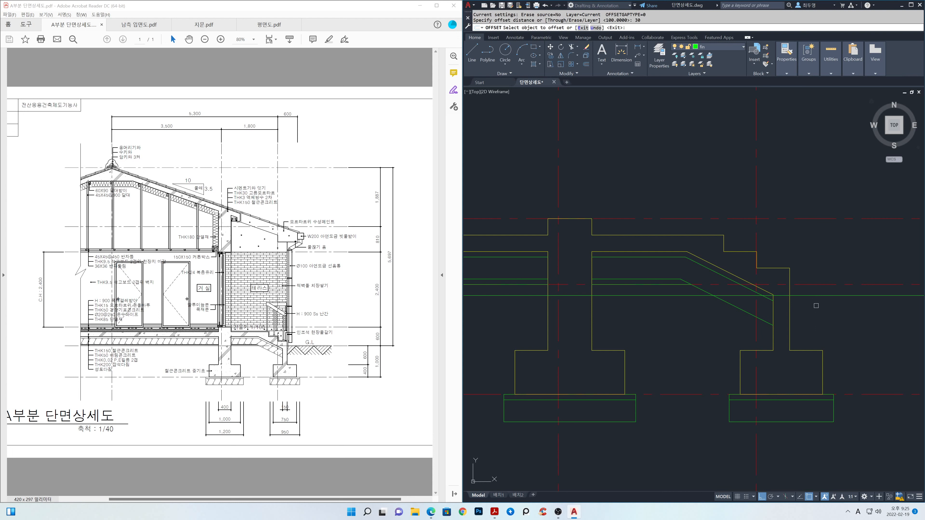
left_click(790, 280)
left_click(801, 276)
left_click(775, 269)
left_click(769, 252)
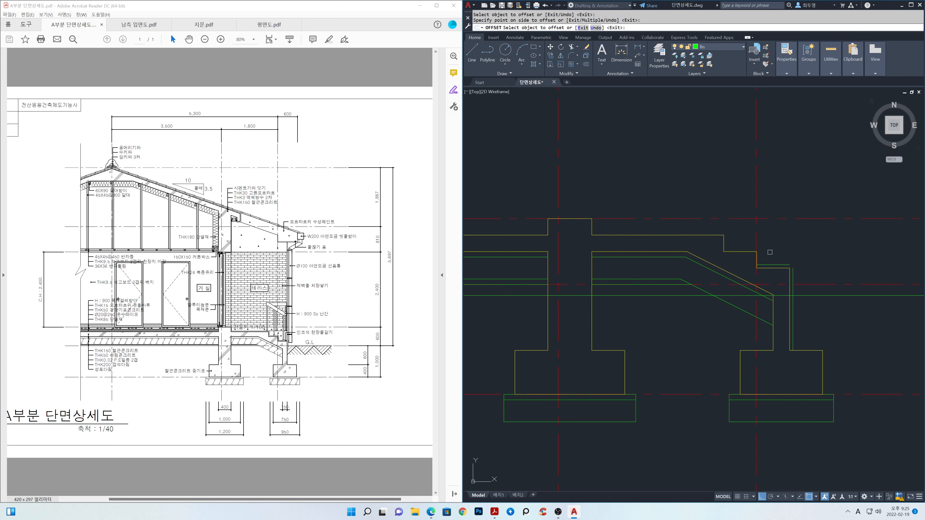
Offset the two remaining risers, the upper tread and the terrace slab's top edge 30 outward
left_click(758, 256)
left_click(765, 257)
left_click(740, 252)
left_click(740, 241)
left_click(723, 241)
left_click(727, 240)
left_click(704, 235)
left_click(696, 227)
key("Return")
Offset the top and terrace-side edges of the raised main foundation wall 20 outward
key("Return")
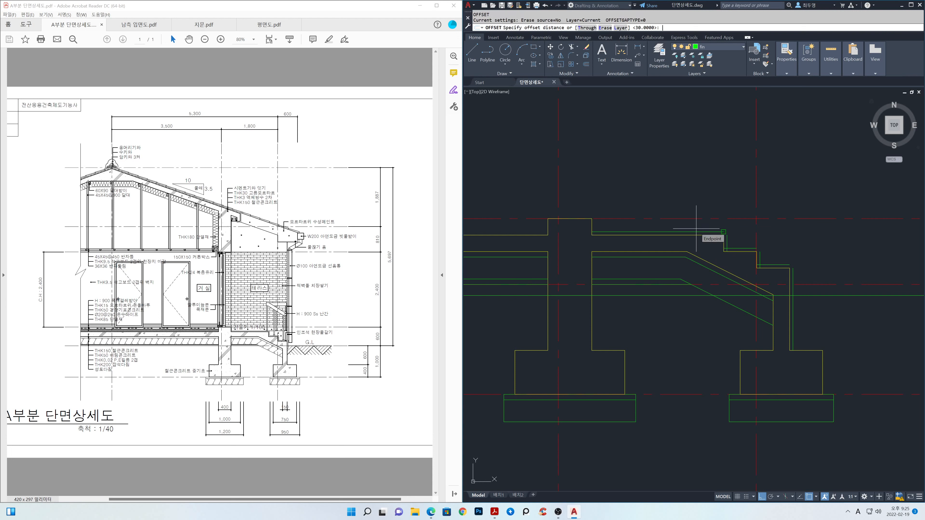
type("20")
key("Return")
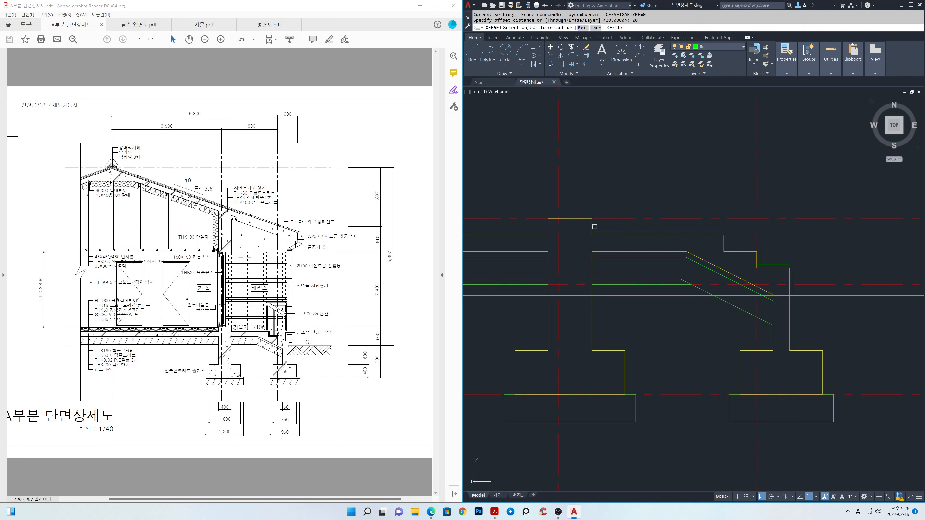
left_click(592, 218)
left_click(581, 204)
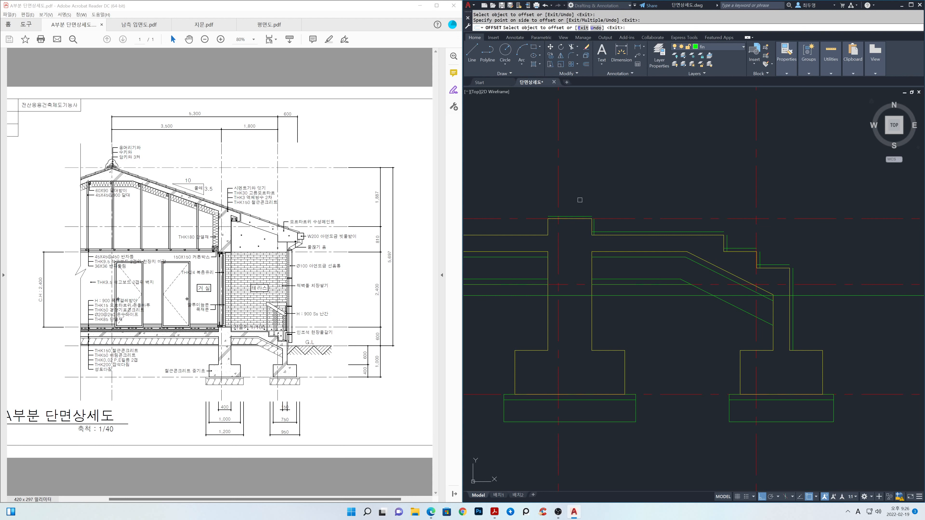
key("Return")
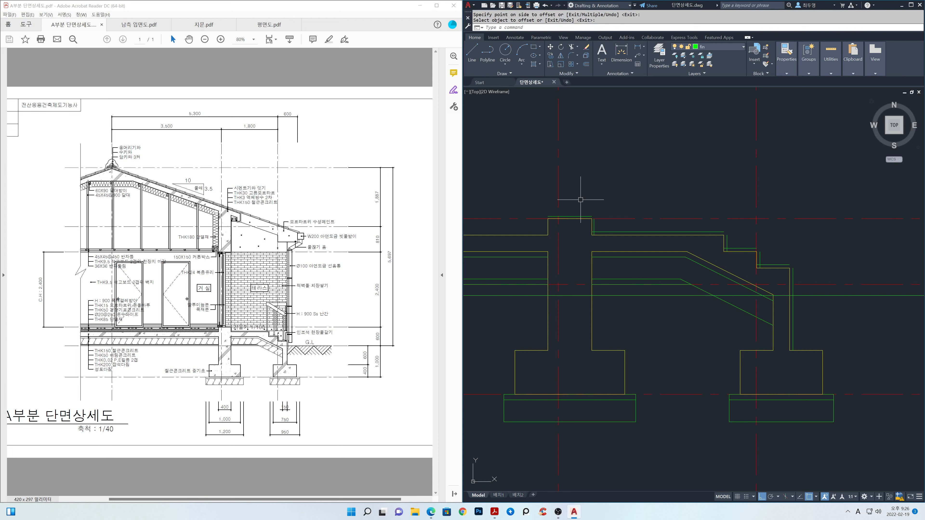
Freeze the cen layer to hide the red centerlines
left_click(712, 51)
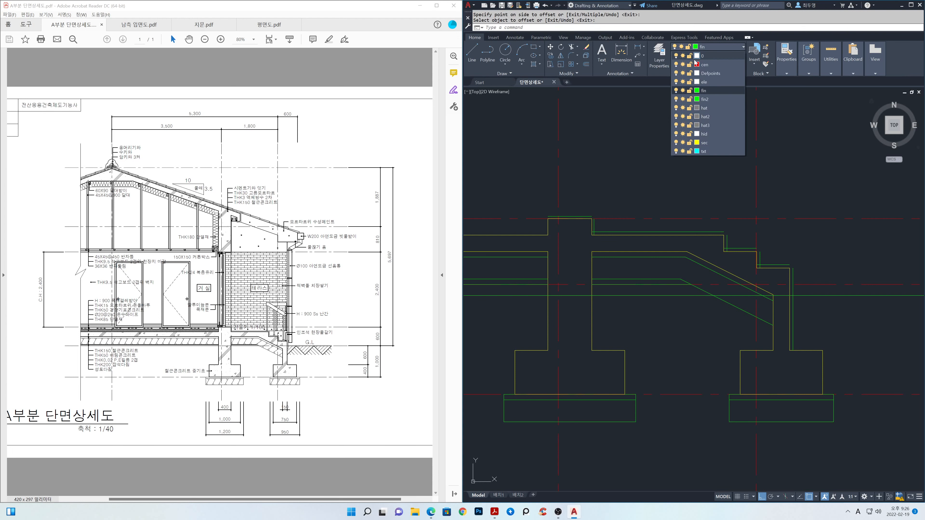
left_click(683, 65)
left_click(649, 141)
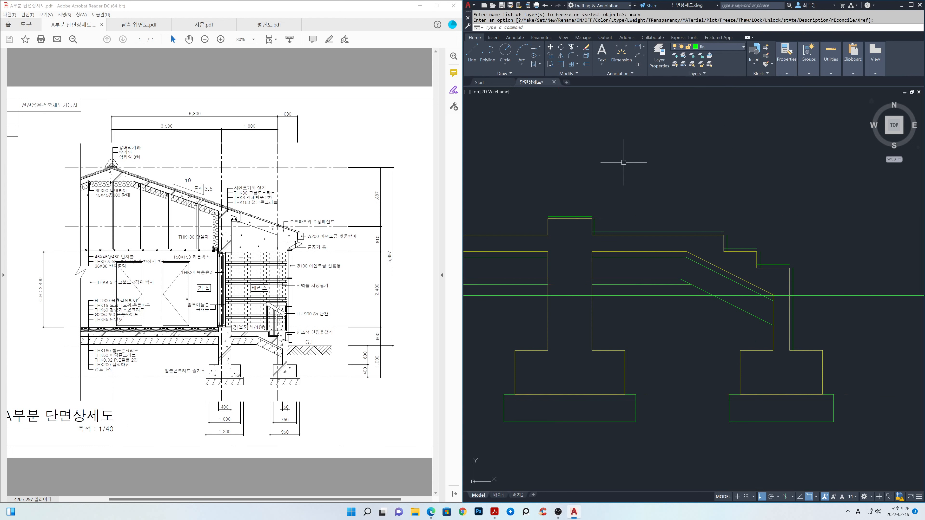
Join the offset finish lines around the raised wall's terrace side into sharp corners using Fillet in Multiple mode
type("f")
key("Return")
type("m")
key("Return")
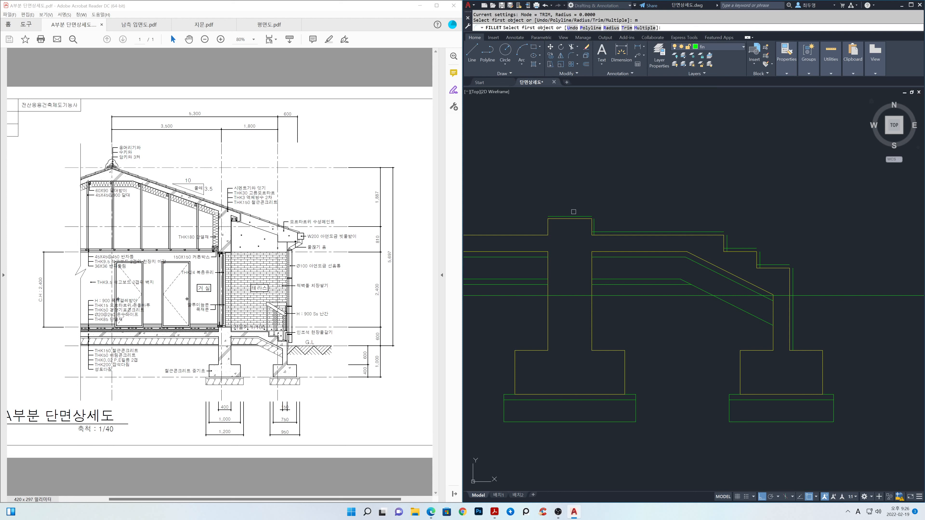
left_click(573, 215)
left_click(596, 226)
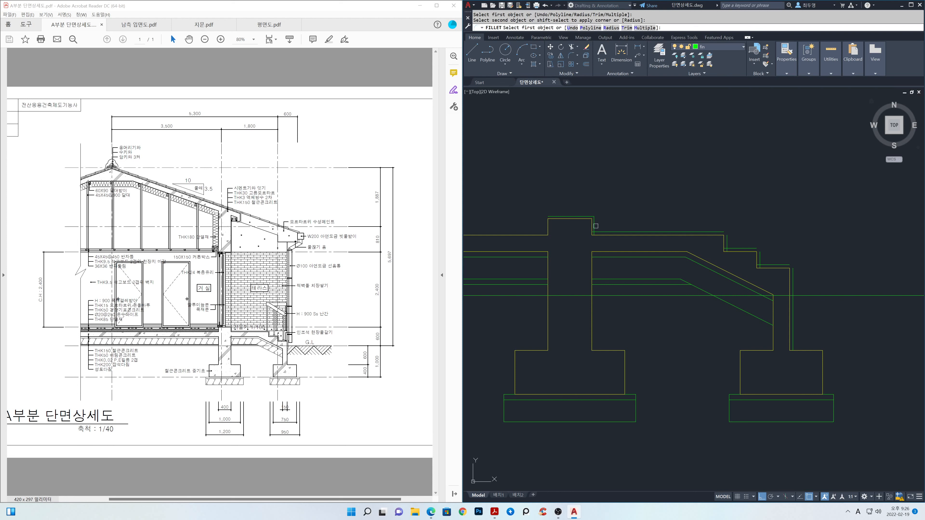
left_click(595, 226)
left_click(616, 231)
Fillet the finish lines down the stairs into sharp corners, ending at the line 100 below ground level
left_click(719, 231)
left_click(728, 234)
left_click(728, 244)
left_click(736, 248)
left_click(751, 248)
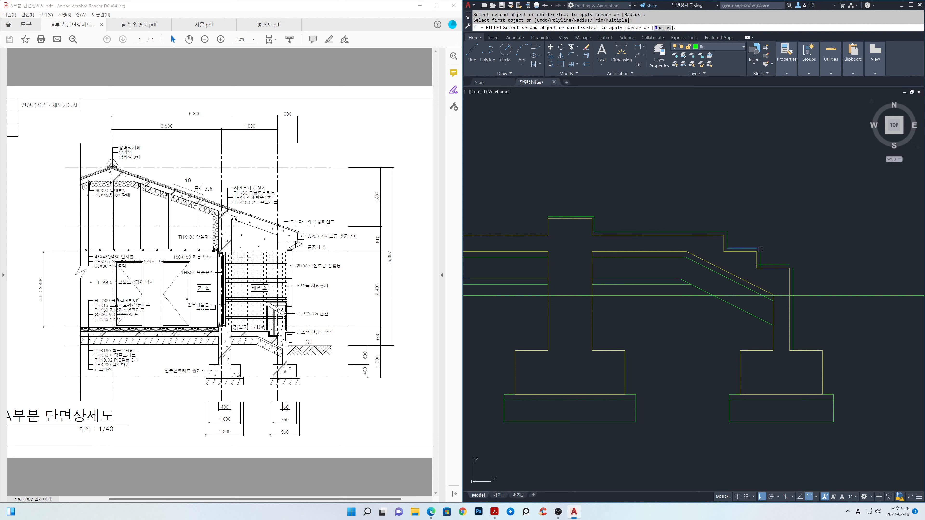
left_click(770, 263)
left_click(781, 263)
left_click(793, 268)
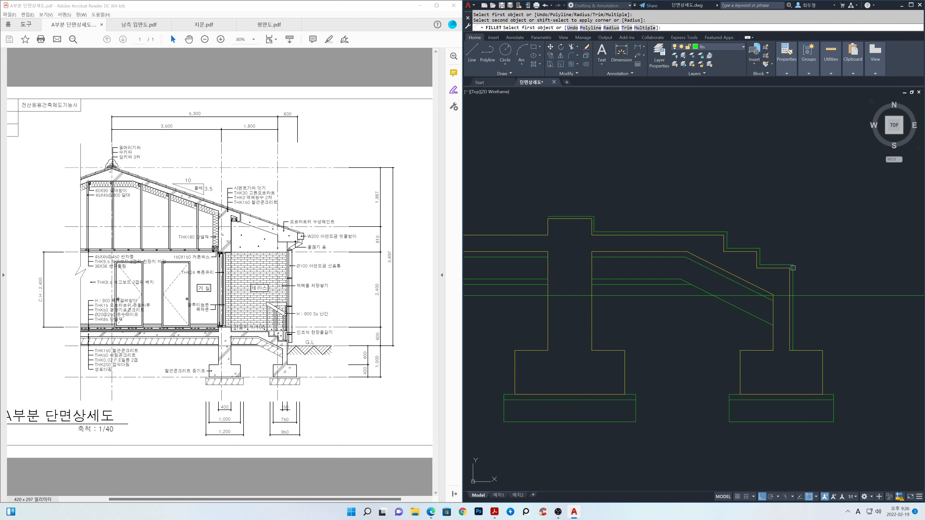
left_click(793, 280)
left_click(780, 294)
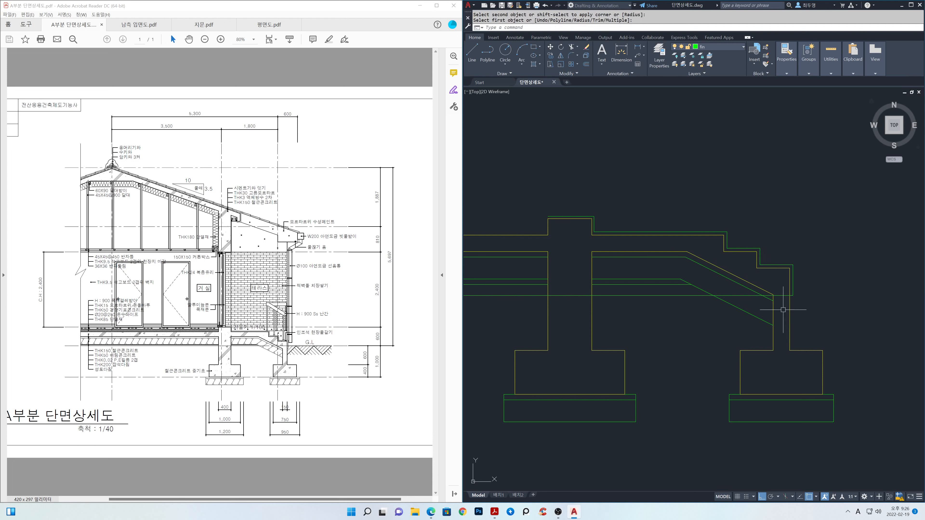
Trim the horizontal line below ground level back to the outer face of the stair foundation wall
type("tr")
key("space")
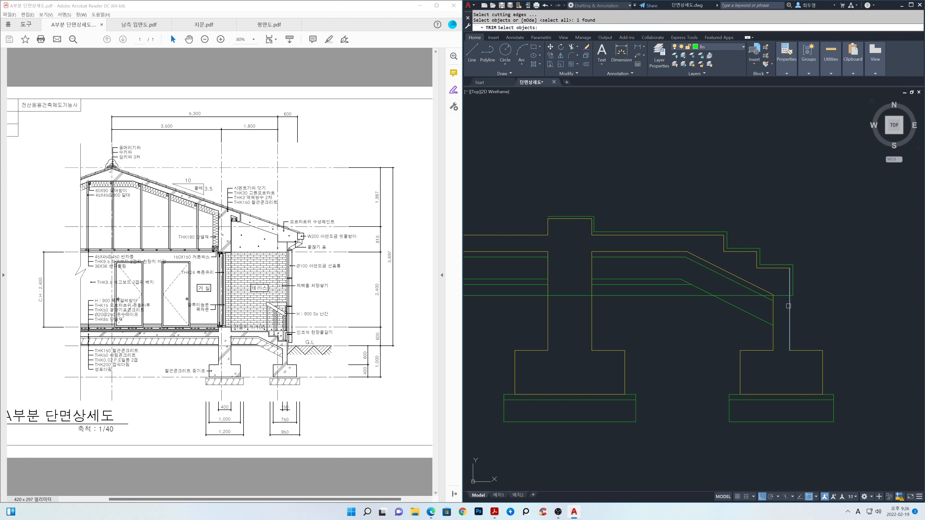
key("space")
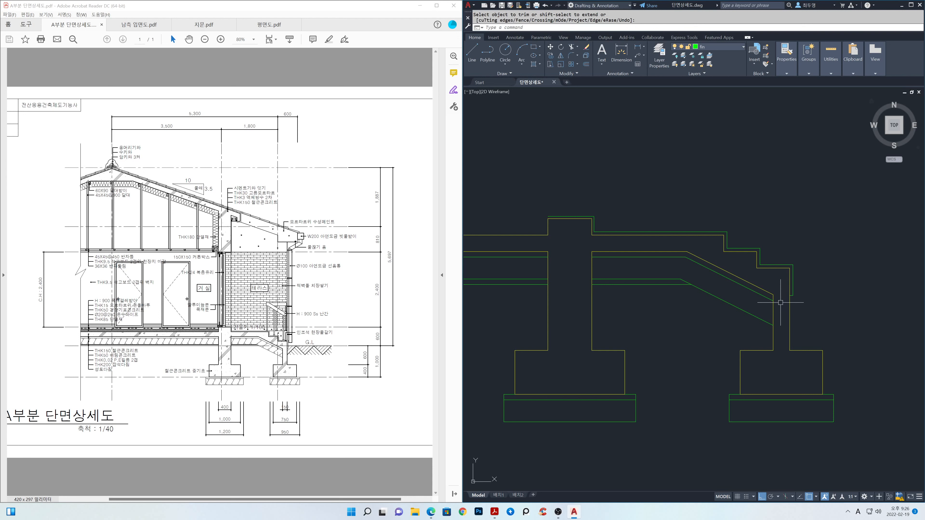
Draw a horizontal line from the main foundation wall's top-left corner leftward past the vertical boundary line of the section
scroll(673, 293, "down", 5)
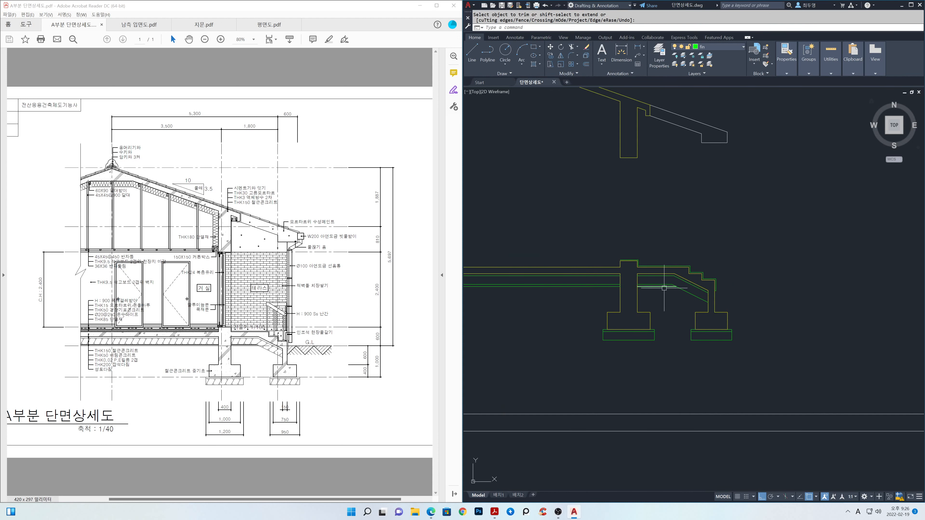
middle_click_drag(636, 299, 757, 317)
scroll(710, 295, "up", 3)
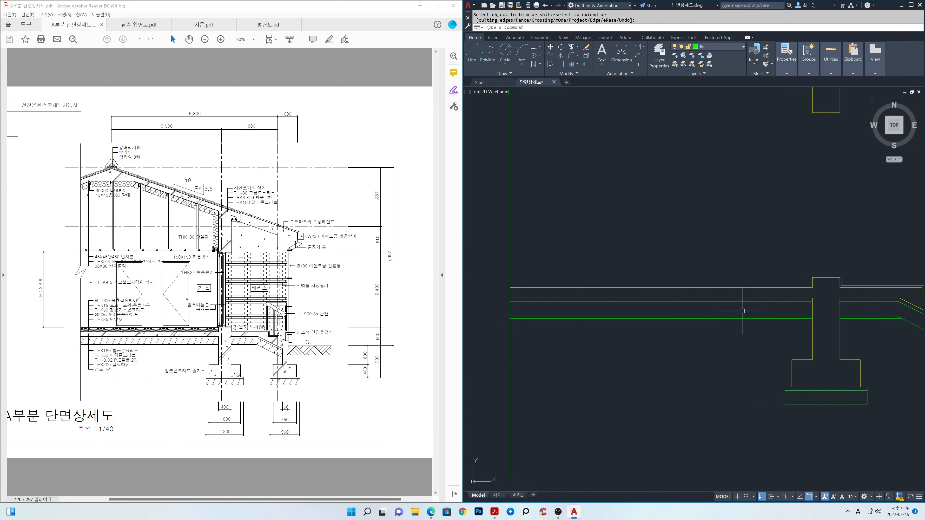
type("l")
key("space")
left_click(812, 278)
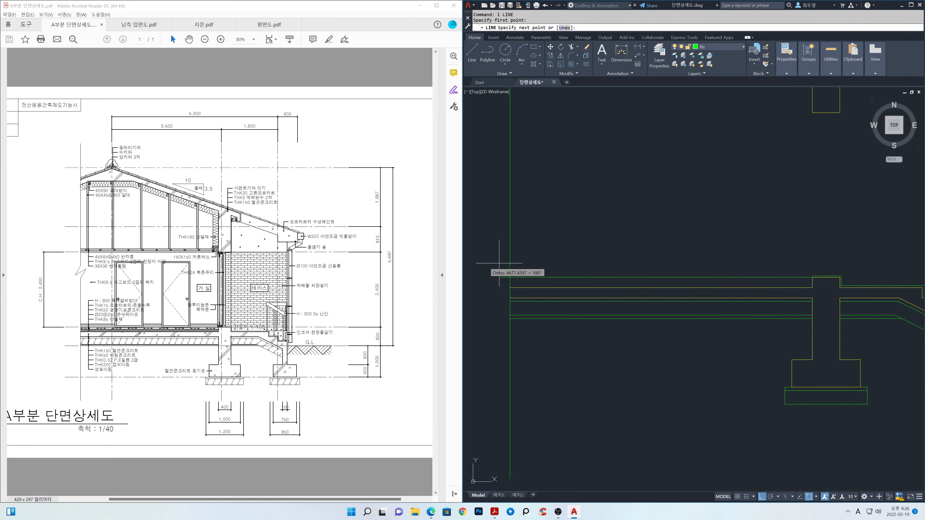
left_click(484, 267)
key("space")
Pull the new floor line's left end back to the vertical boundary line
left_click(490, 279)
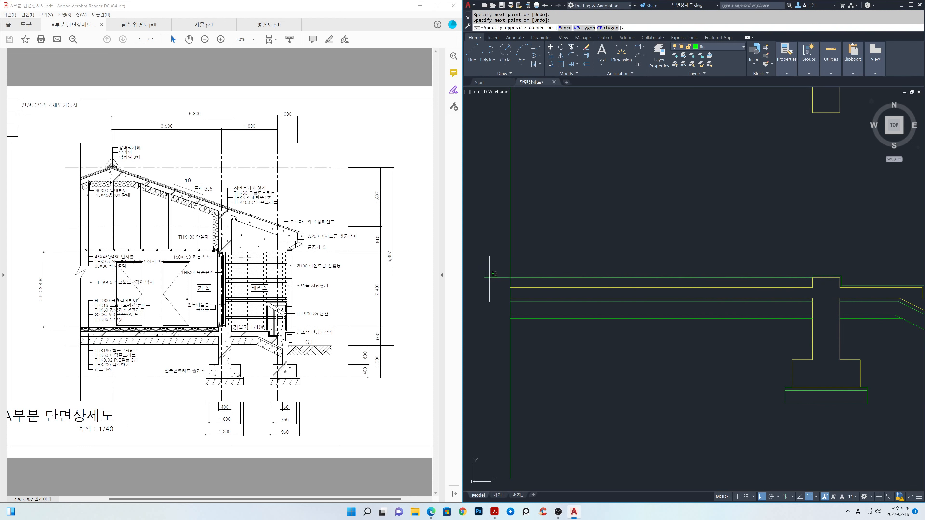
left_click(488, 277)
left_click(483, 278)
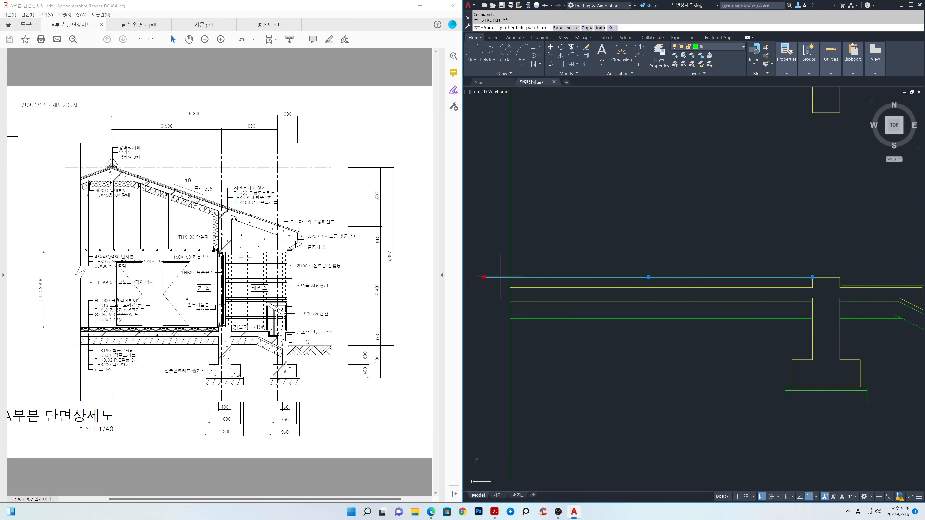
key("Escape")
key("Escape")
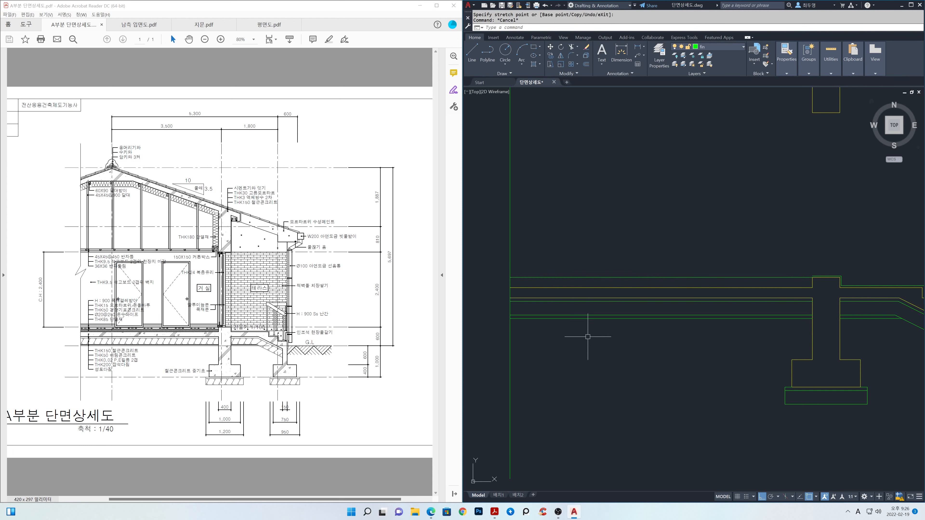
With object snap off, offset the new floor line 15 downward
type("o")
key("Return")
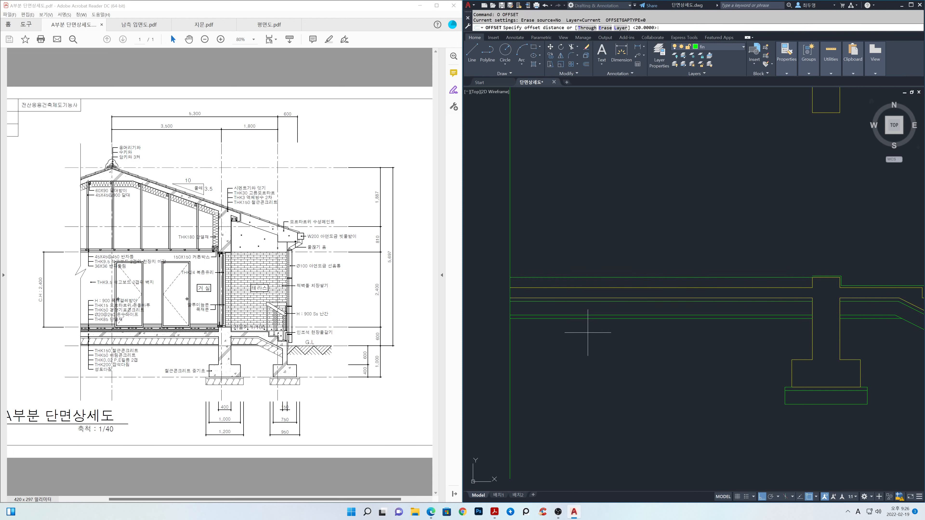
key("Return")
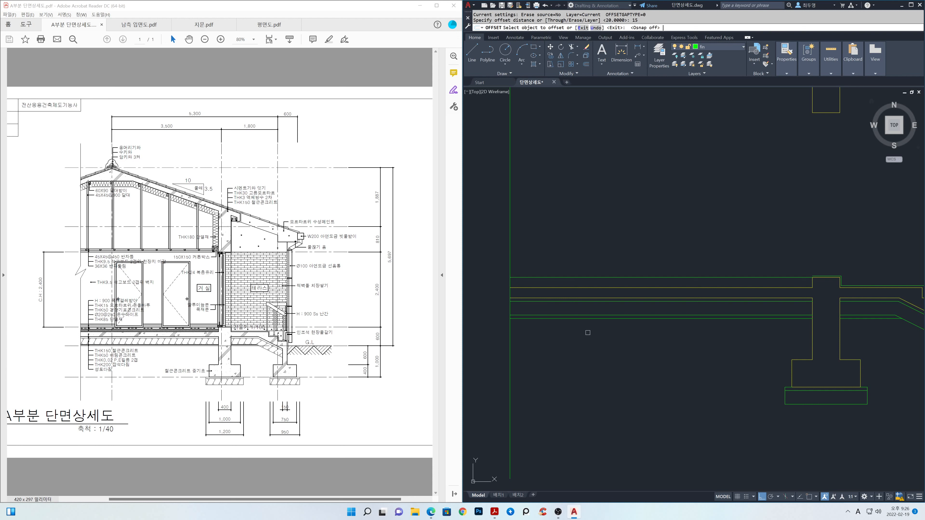
key("Return")
key("Return")
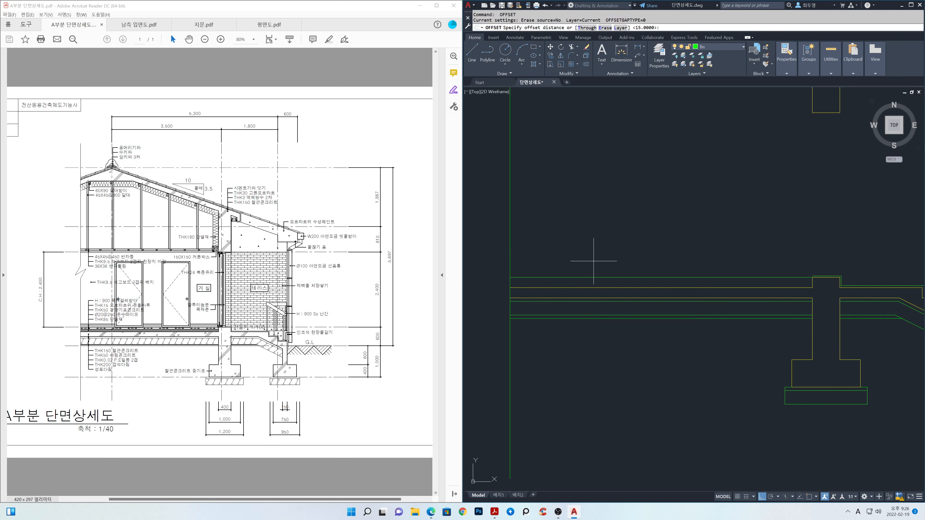
key("Return")
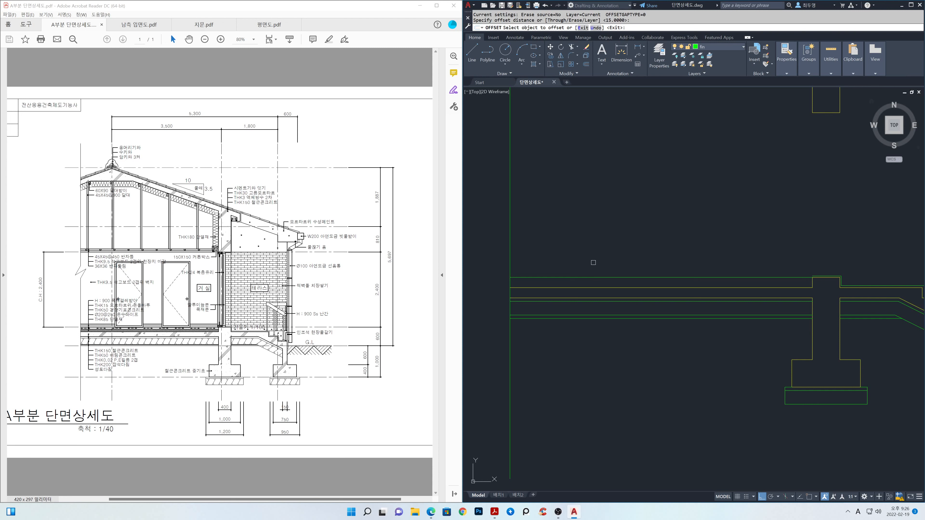
left_click(597, 277)
left_click(604, 326)
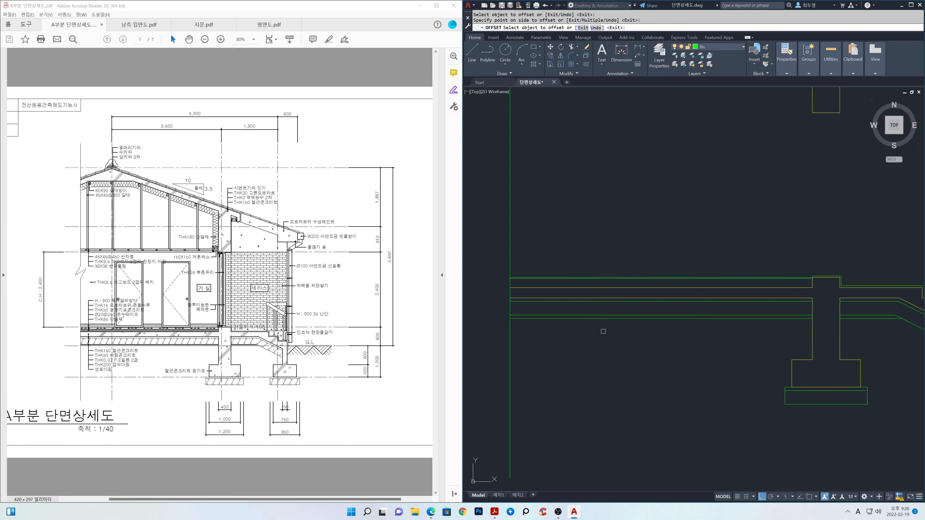
key("Return")
Offset the indoor slab's top line 85 upward
scroll(619, 280, "up", 3)
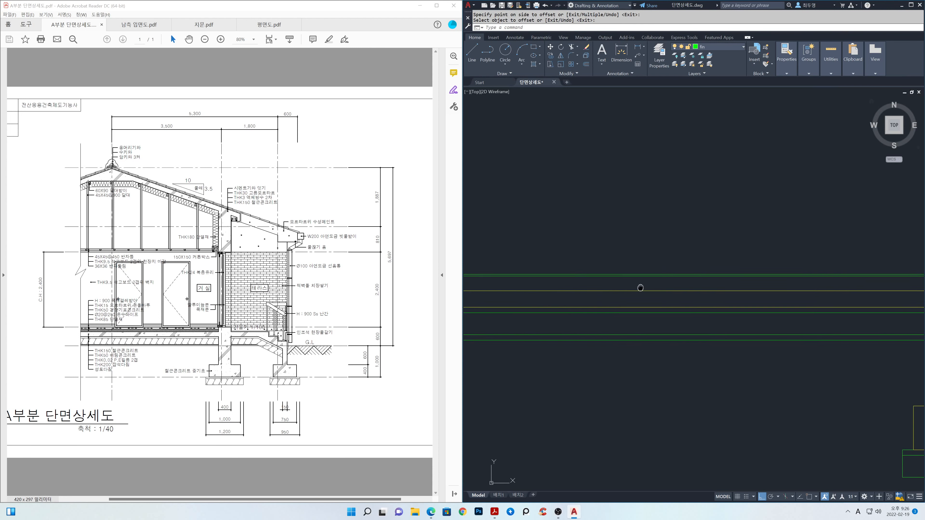
type("o")
key("Return")
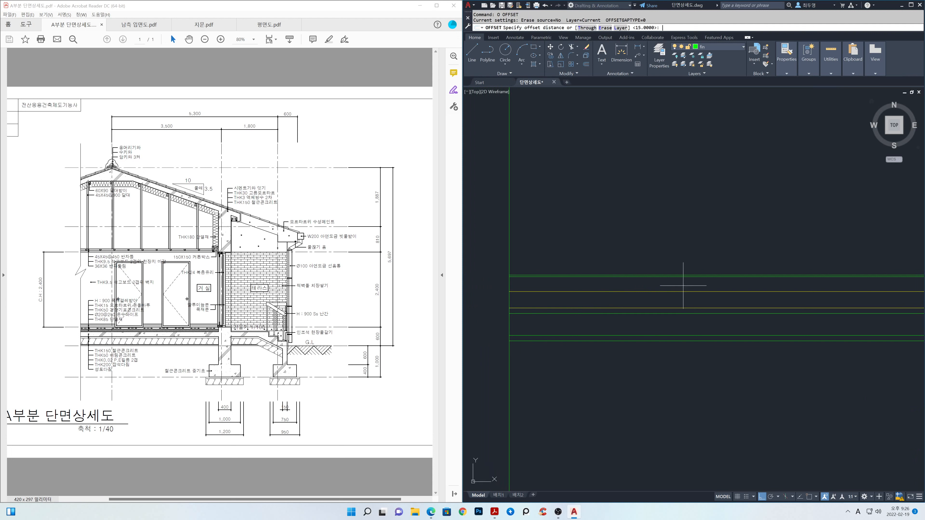
type("85")
key("Return")
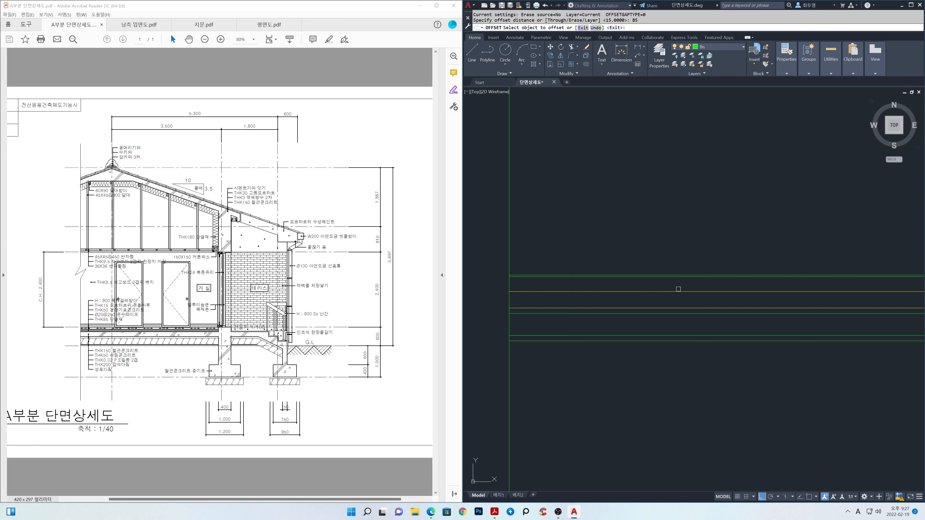
left_click(678, 290)
left_click(672, 259)
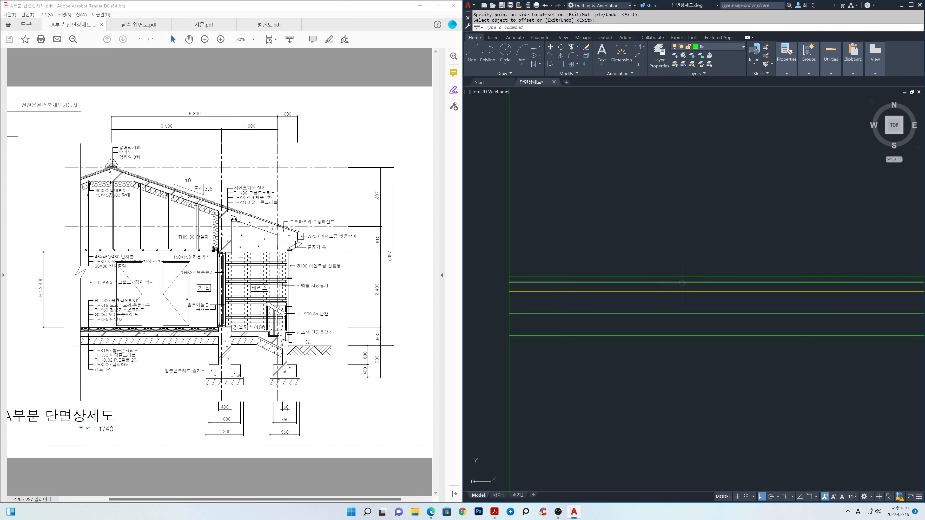
Thaw the cen layer to show the red centerlines again
scroll(682, 283, "down", 1)
scroll(692, 289, "down", 1)
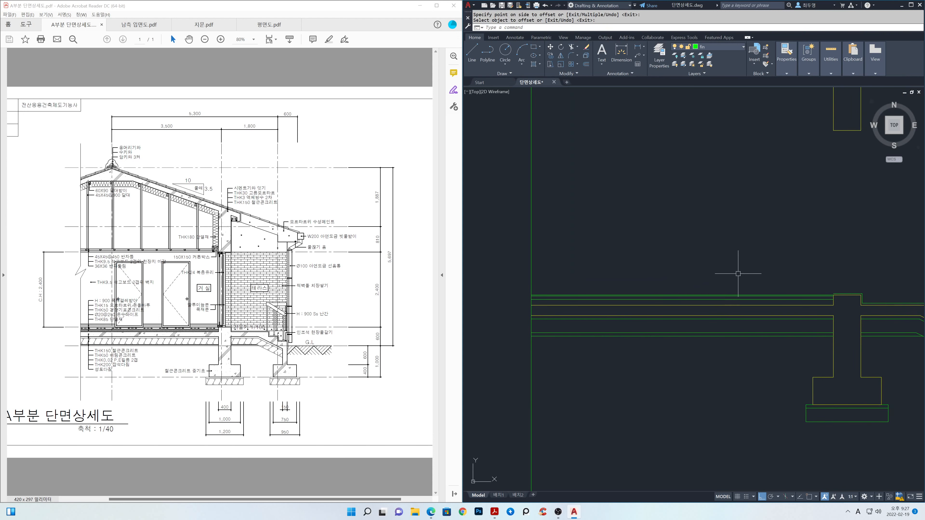
left_click(741, 51)
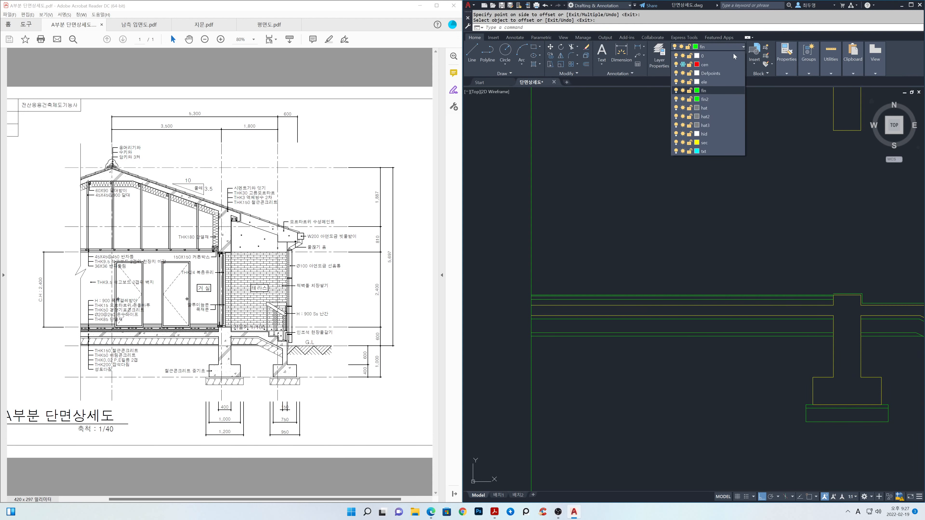
left_click(682, 64)
left_click(723, 238)
middle_click_drag(796, 270, 568, 262)
scroll(586, 283, "up", 2)
scroll(586, 283, "up", 2)
mouse_move(616, 306)
middle_mouse_down()
mouse_move(727, 293)
mouse_move(730, 275)
middle_mouse_up()
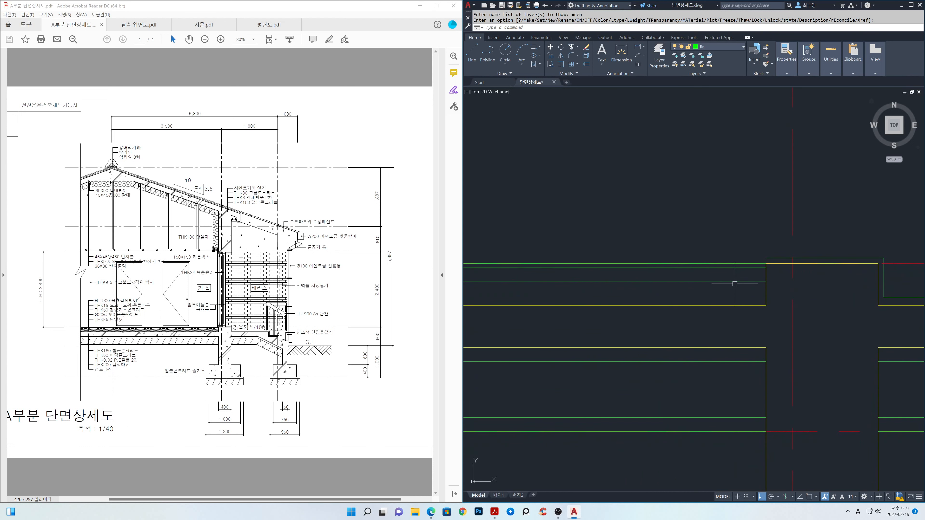
Offset the vertical line at the slab's wall edge 125 into the indoor floor as a guide line
type("o")
key("Return")
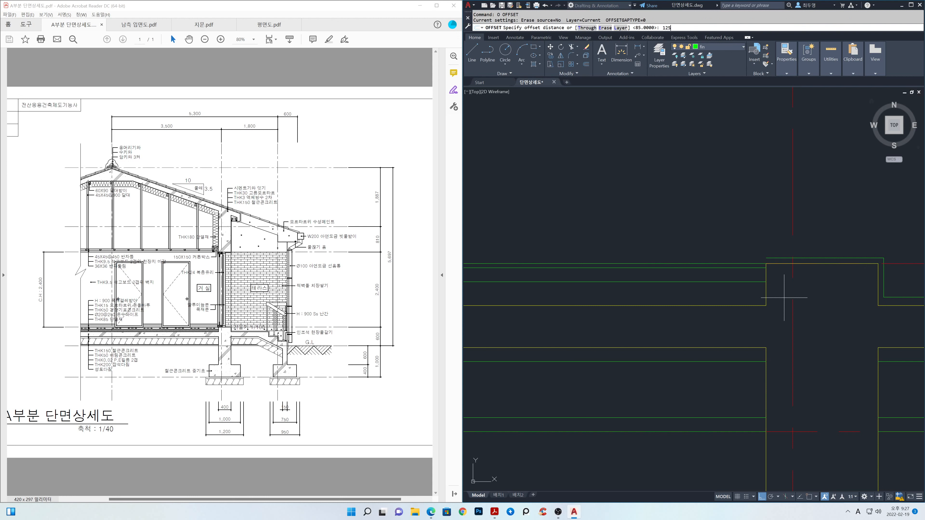
key("Return")
left_click(765, 293)
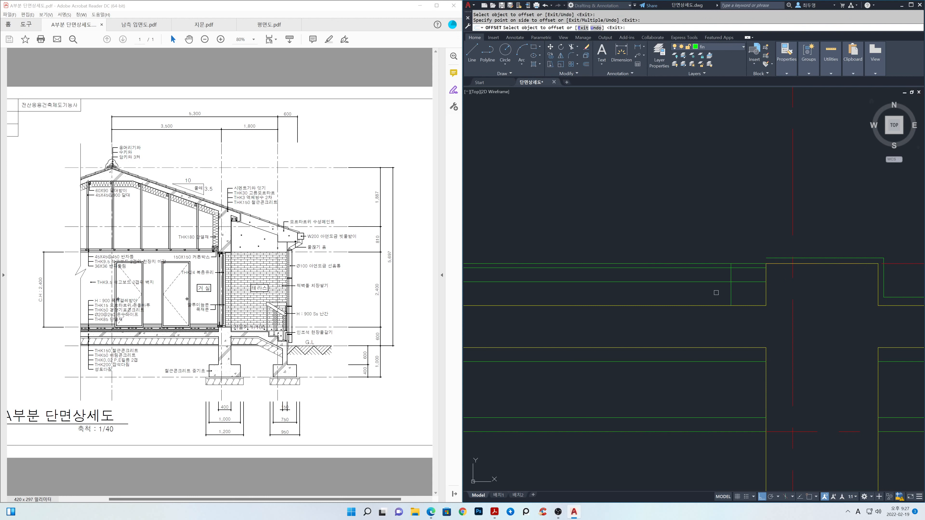
left_click(709, 293)
key("Return")
Offset the lower floor-layer line 25 upward to make a horizontal guide
key("Return")
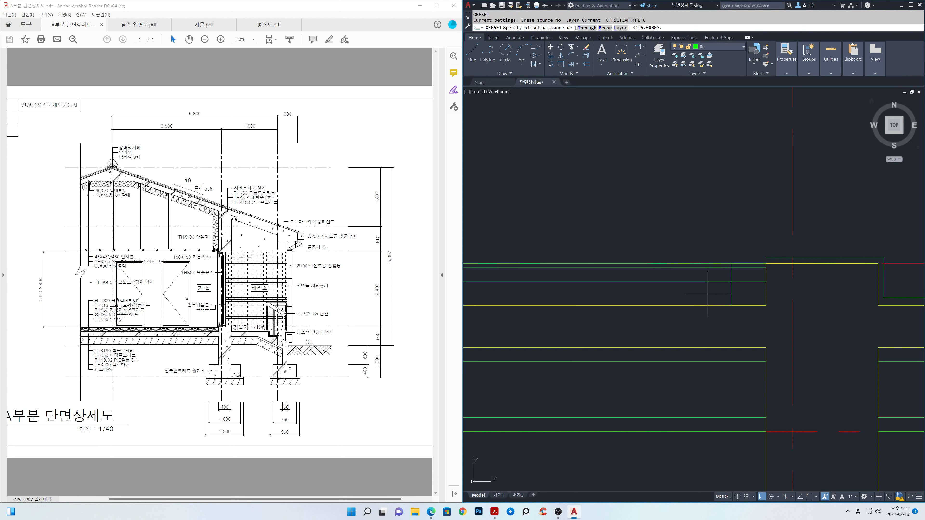
type("25")
key("Return")
left_click(708, 282)
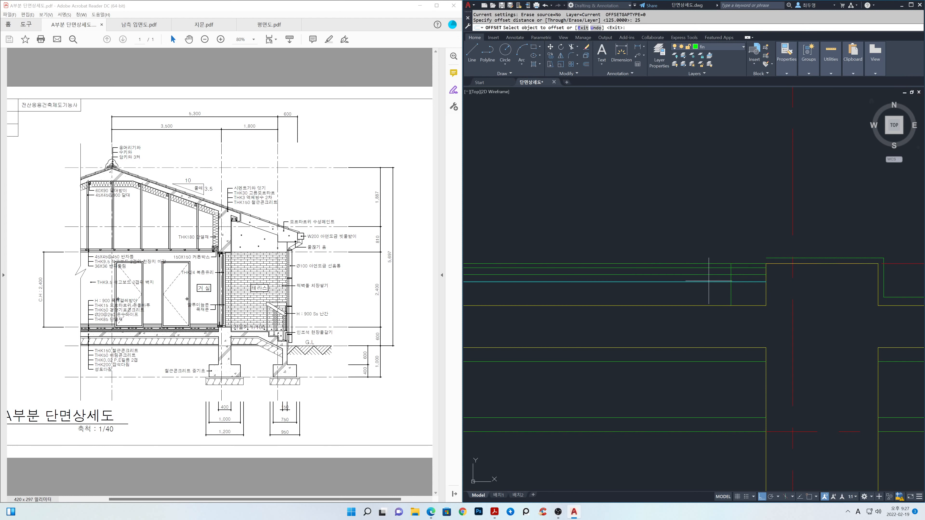
left_click(710, 244)
key("Return")
With object snap on, draw a circle of radius 10 centred on the intersection of the two guide lines
type("c")
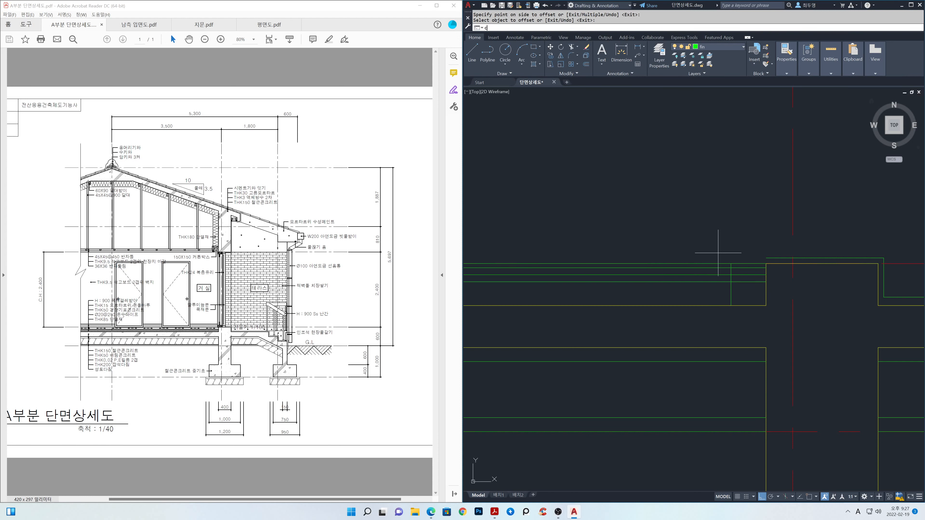
key("Return")
key("F3")
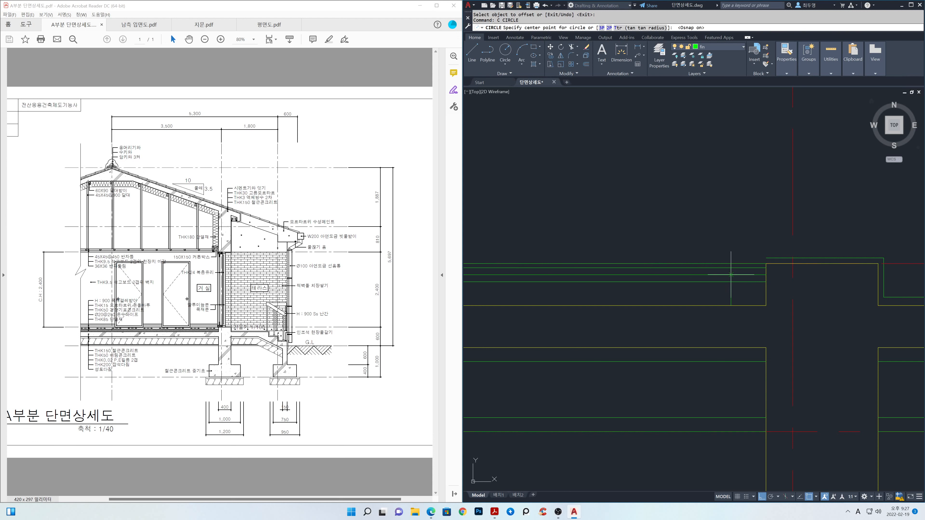
left_click(731, 275)
type("10")
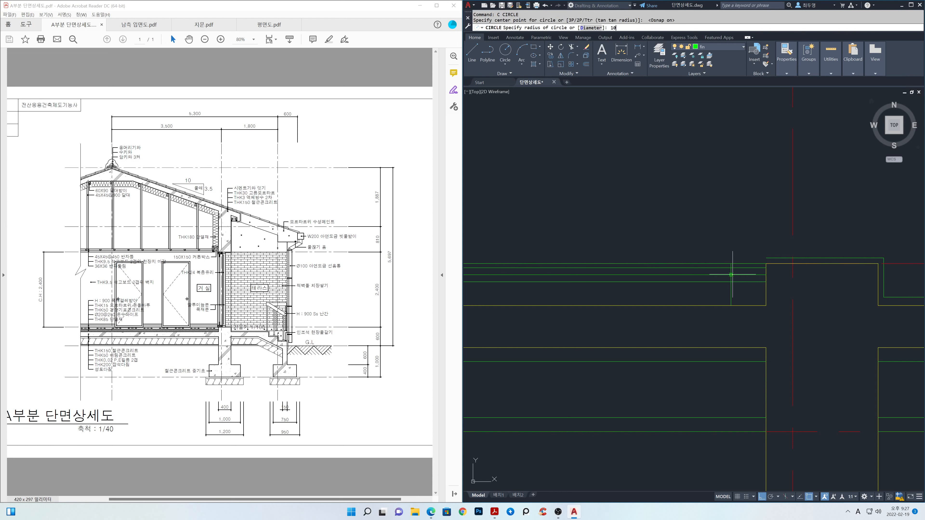
key("Return")
Move the vertical and horizontal guide lines through the circle to the cen layer
scroll(732, 275, "up", 2)
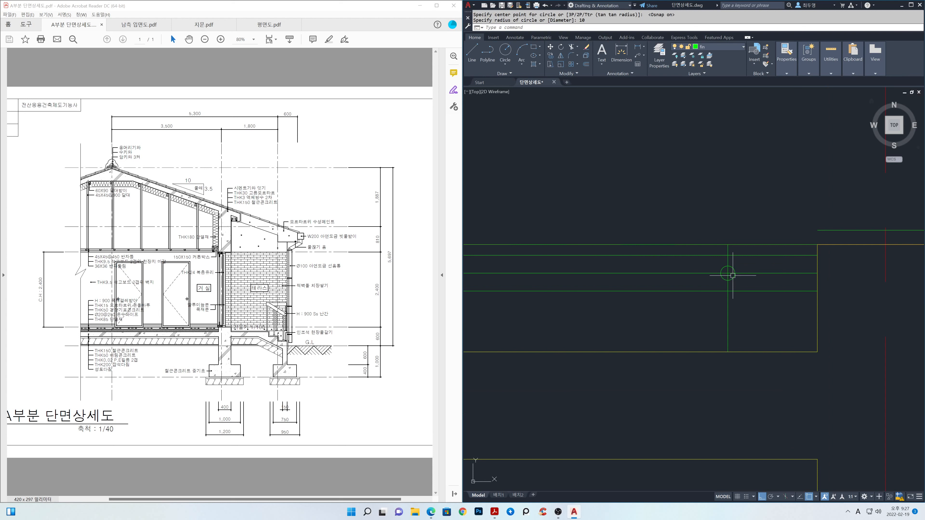
scroll(742, 277, "up", 2)
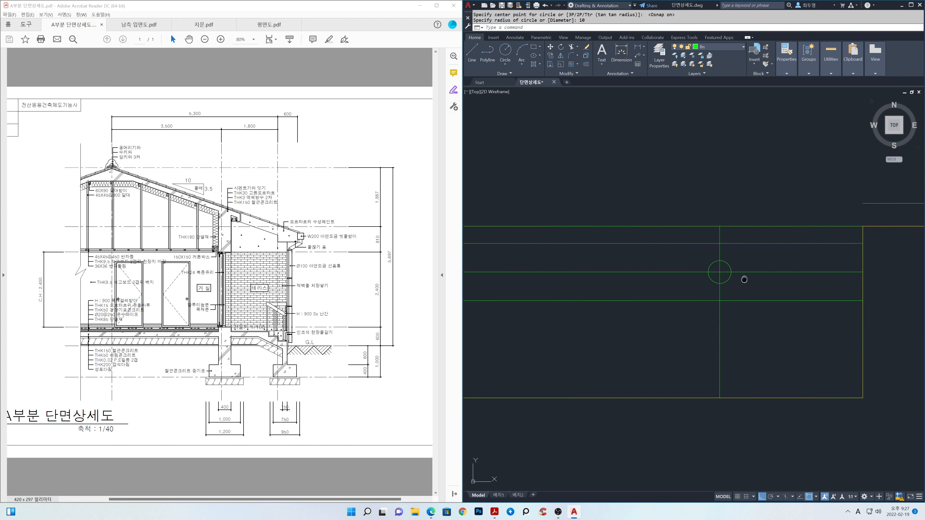
middle_click_drag(744, 279, 708, 282)
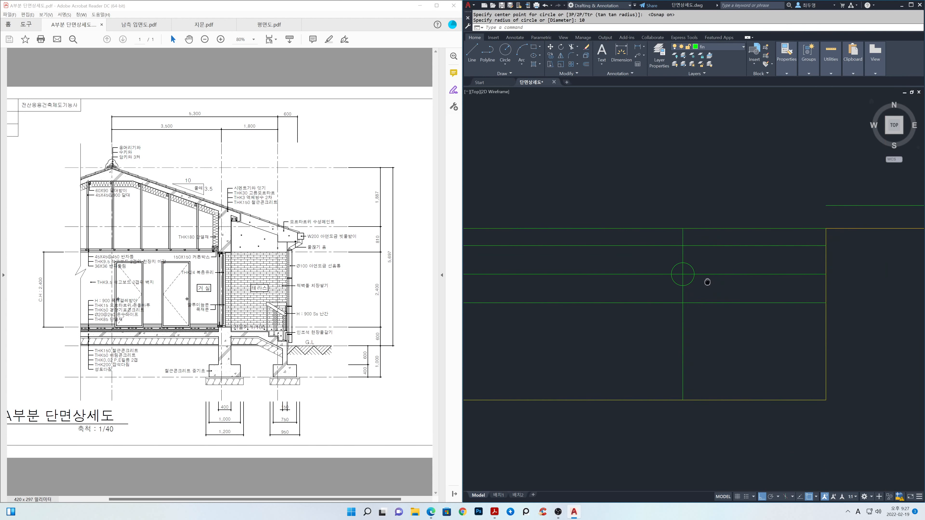
left_click(694, 296)
left_click(667, 295)
left_click(639, 288)
left_click(625, 263)
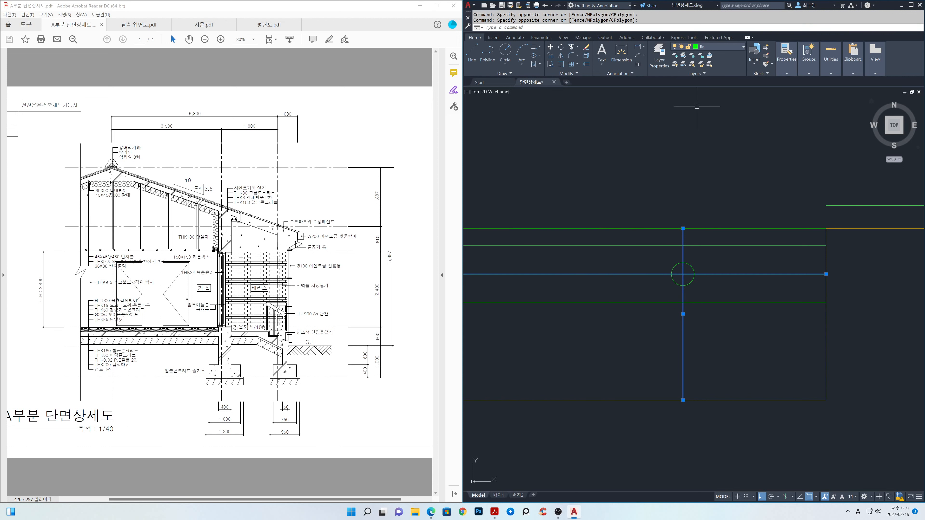
left_click(719, 48)
left_click(714, 65)
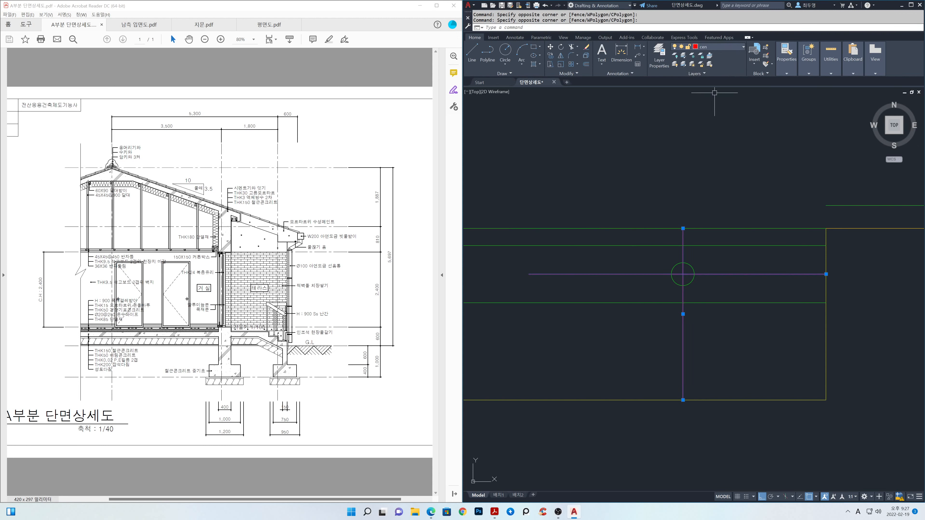
key("Escape")
Trim both red guide lines outside the circle, using the circle as the cutting edge
type("tr")
key("Return")
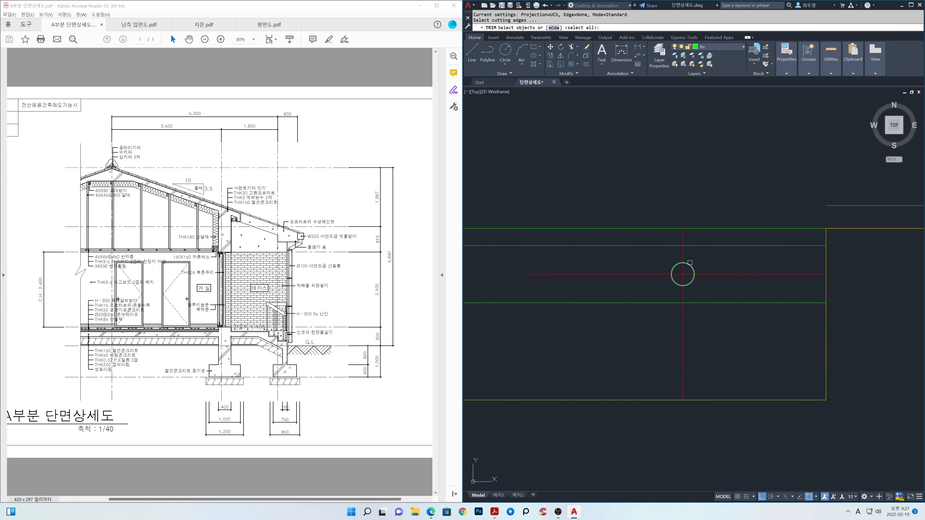
key("Return")
left_click(654, 256)
left_click(642, 280)
left_click(697, 291)
left_click(675, 295)
left_click(720, 293)
left_click(717, 273)
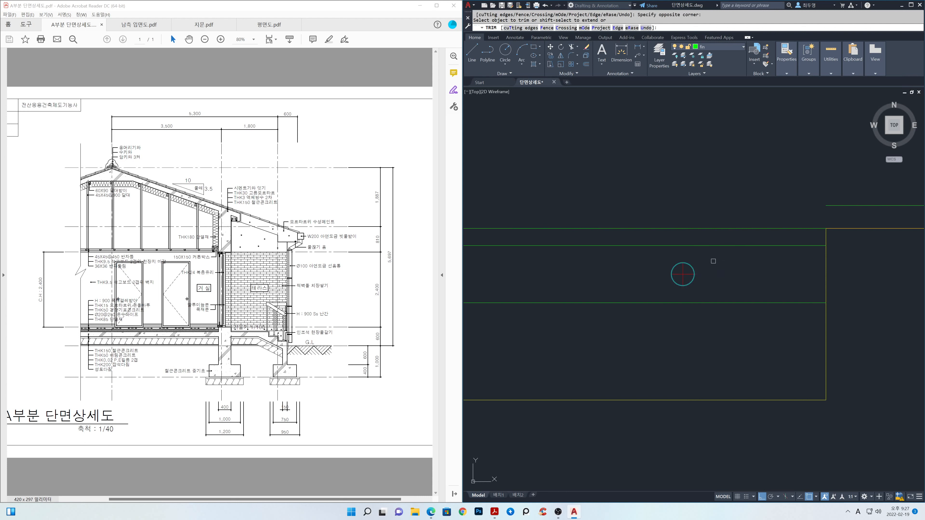
key("Return")
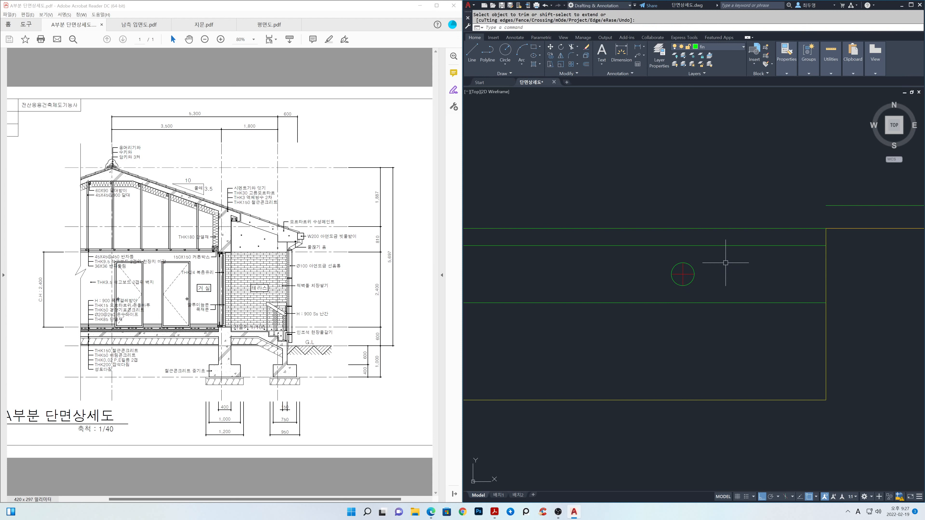
Scale the red centre marks inside the circle by a factor of 2 about the circle's centre
type("sc")
key("Return")
left_click(709, 300)
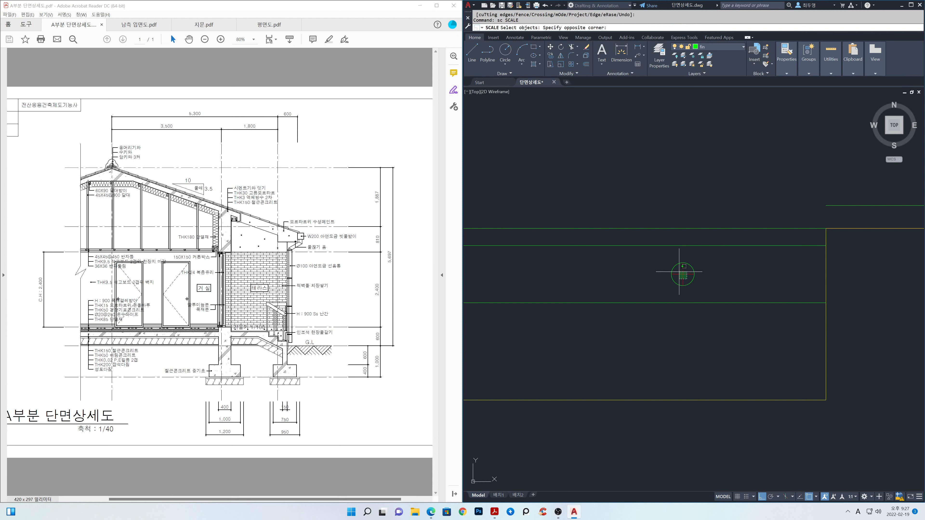
left_click(658, 250)
key("Return")
left_click(683, 274)
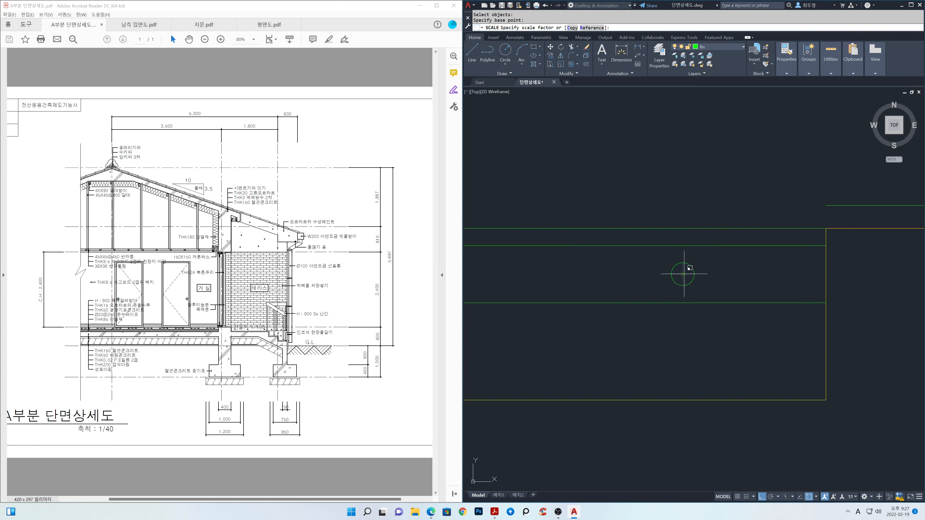
key("Return")
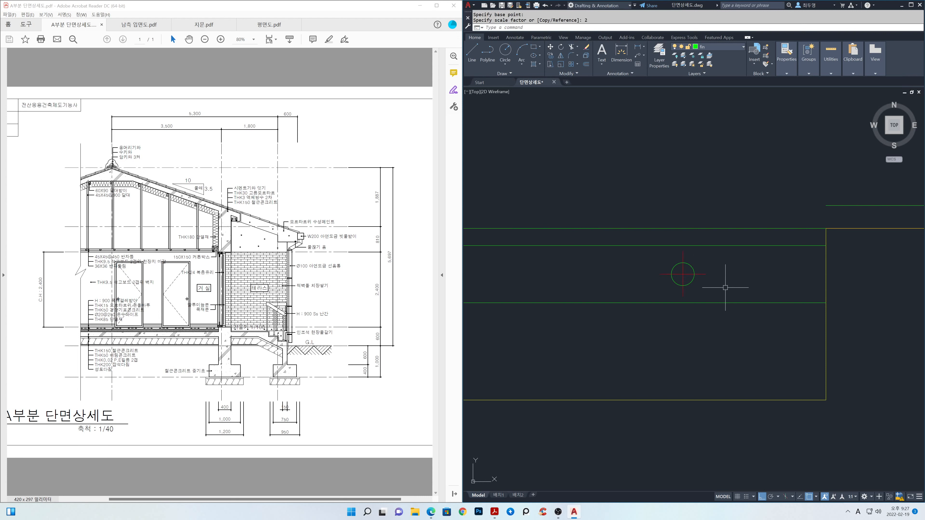
Create a path array of the circle and its centre marks along the floor-layer line just below them
scroll(717, 283, "down", 3)
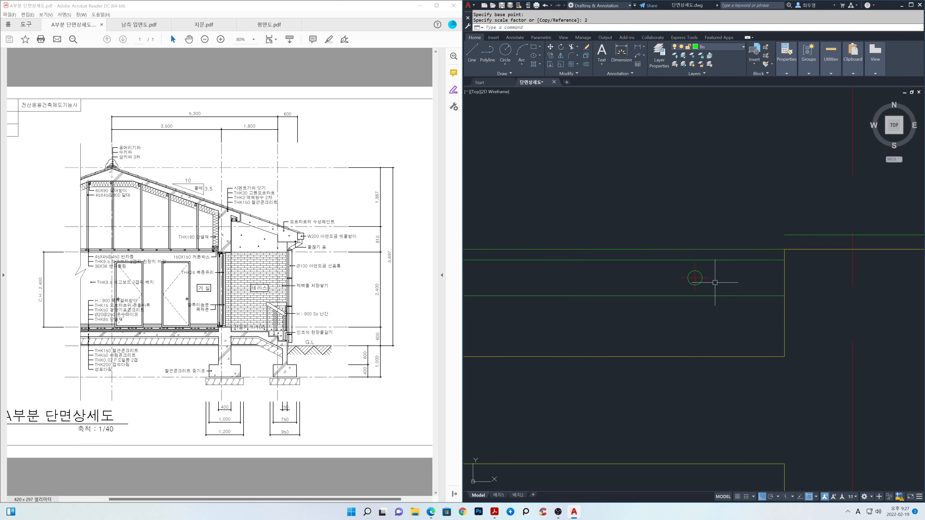
middle_click_drag(716, 287, 844, 285)
type("ar")
key("Return")
left_click(804, 239)
left_click(851, 307)
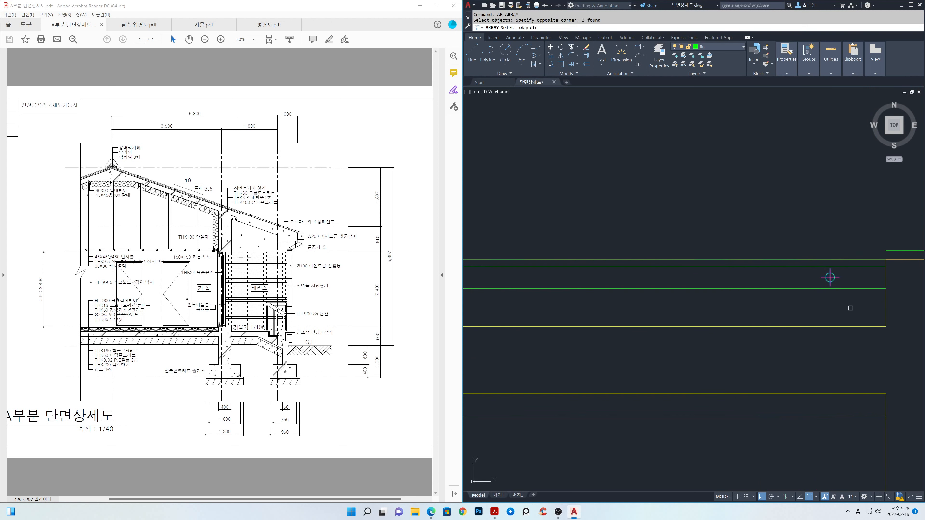
key("Return")
key("Return")
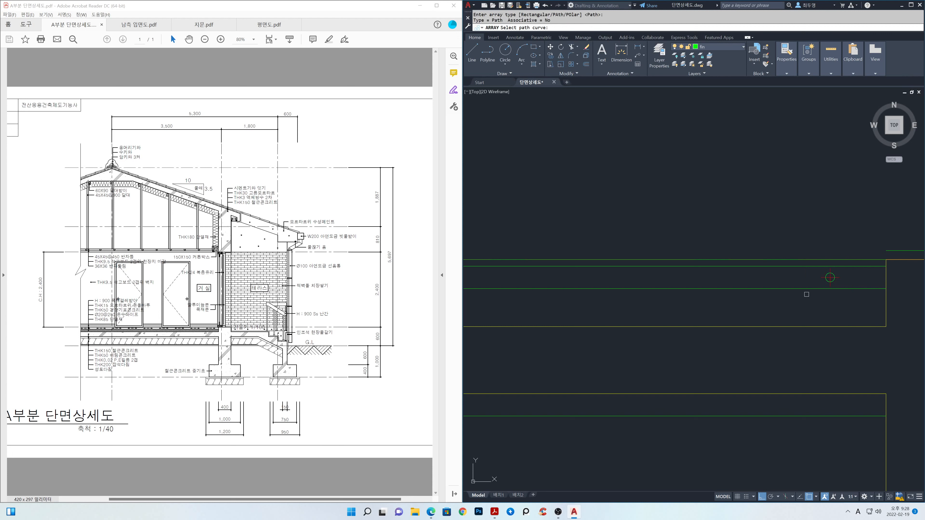
left_click(807, 289)
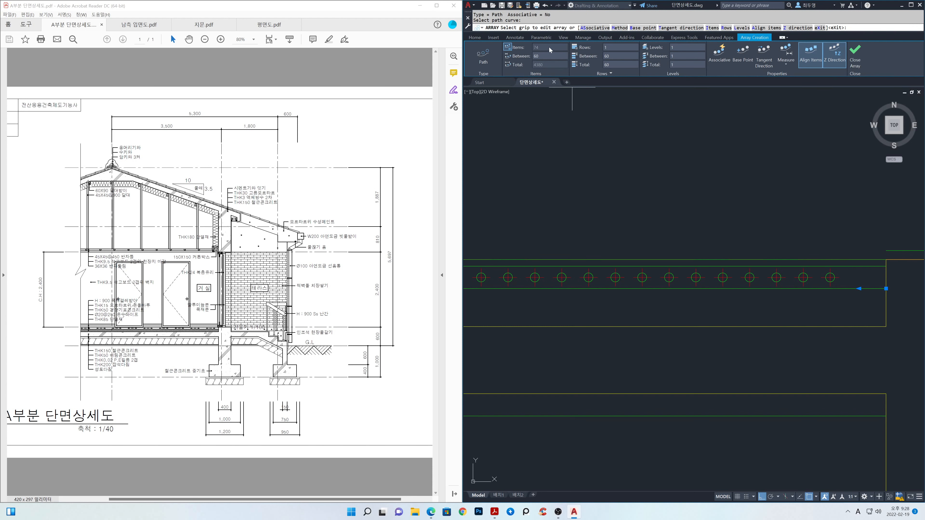
Set the spacing between the arrayed pipe circles to 250 and finish the array
left_click(548, 56)
type("250")
key("Return")
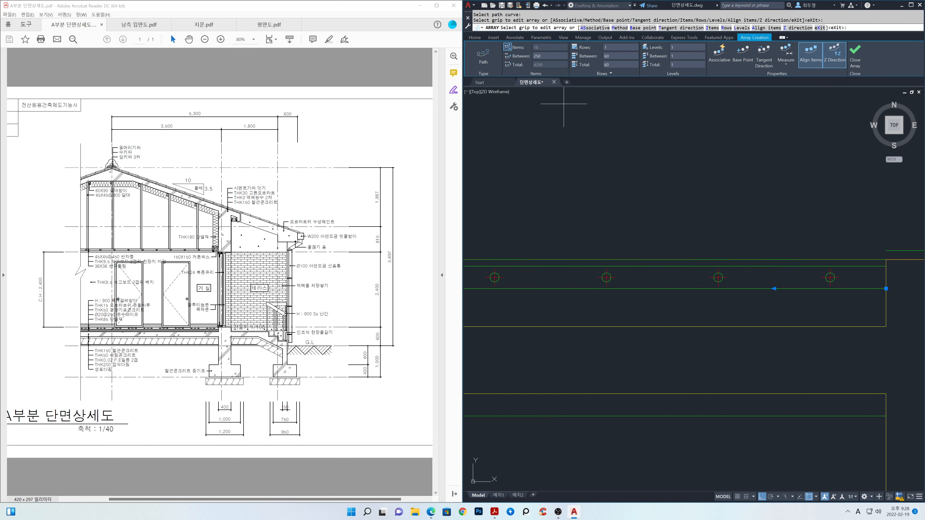
scroll(636, 289, "down", 6)
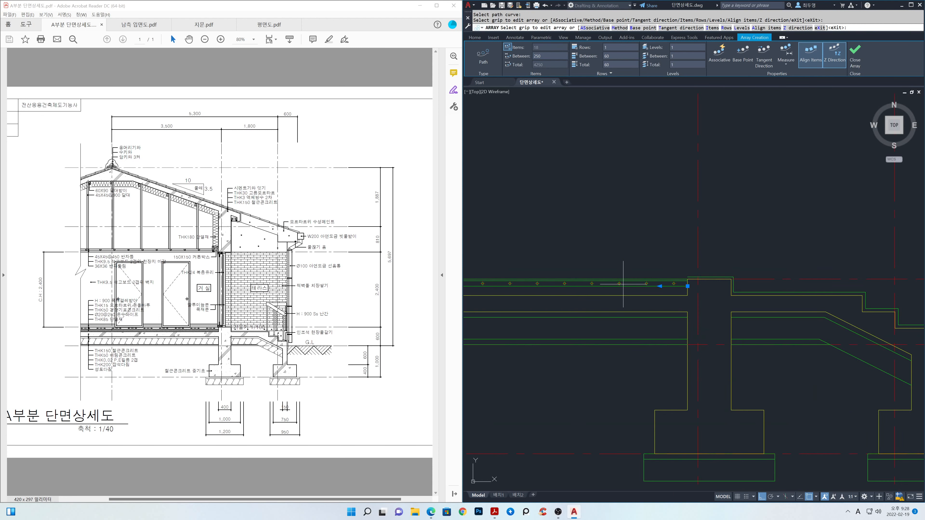
scroll(618, 284, "down", 2)
middle_click_drag(602, 283, 780, 278)
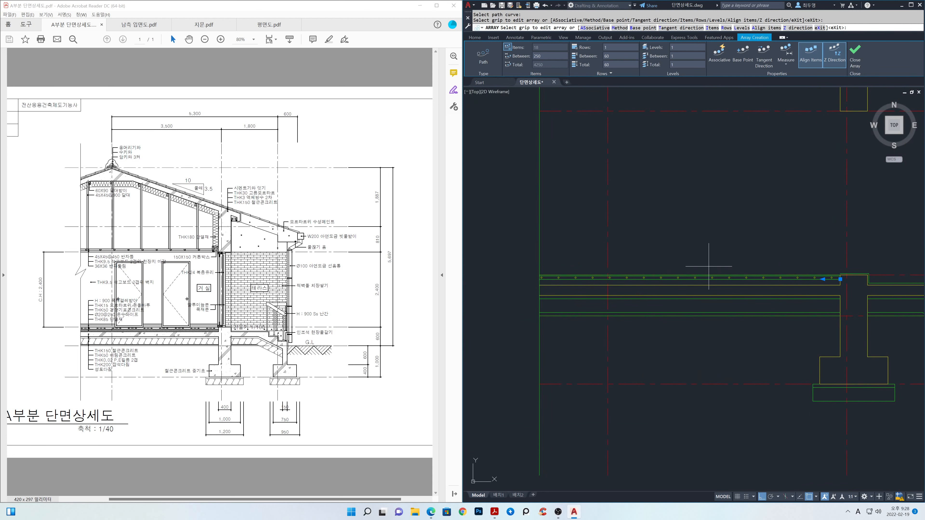
left_click(855, 60)
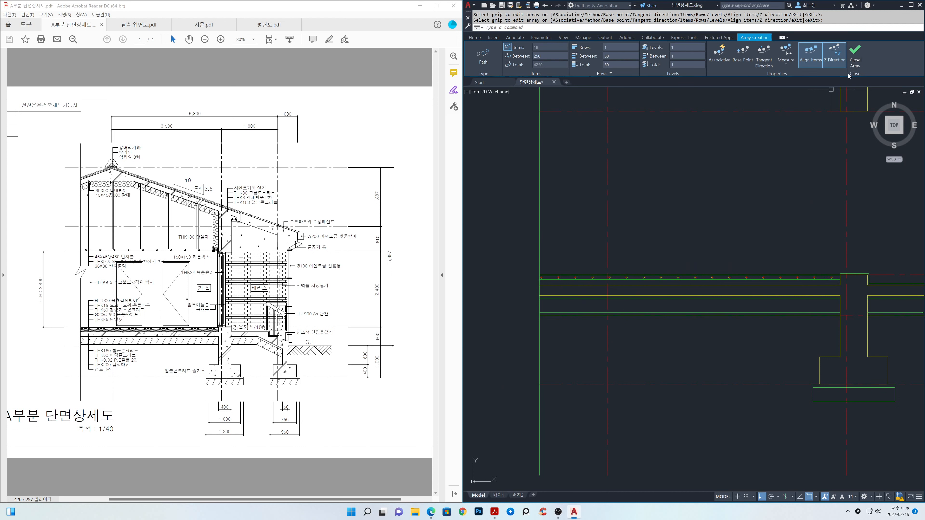
On the fin2 layer, draw a line along the tops of the pipe circles, ending at the leftmost circle
middle_click_drag(824, 276, 736, 276)
scroll(736, 276, "up", 8)
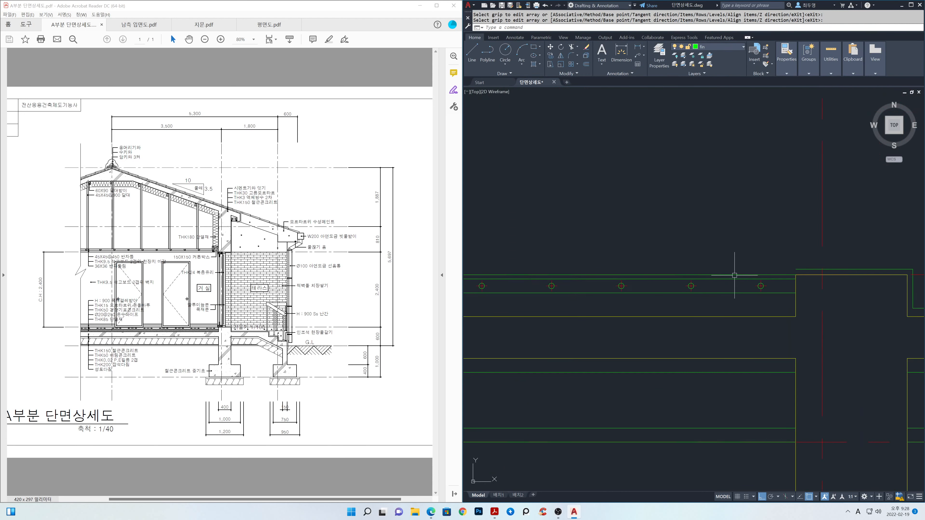
middle_click_drag(740, 281, 779, 263)
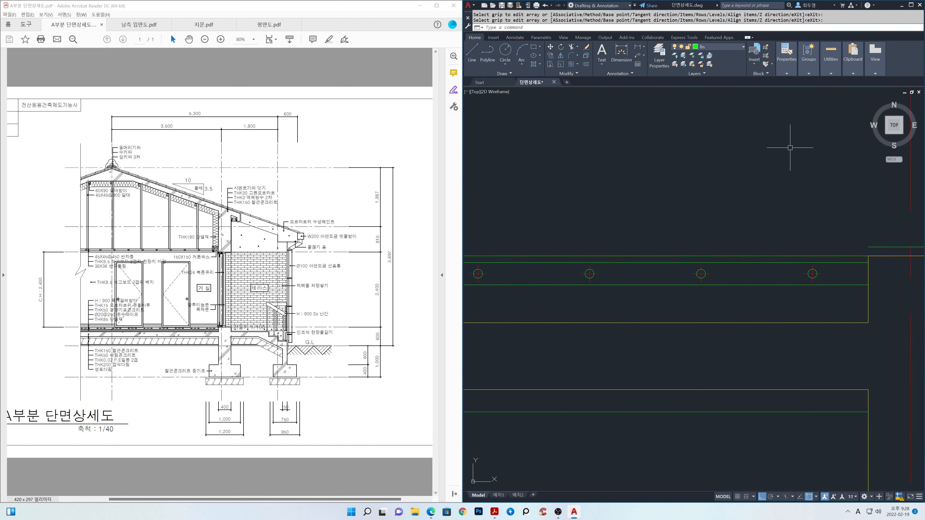
left_click(741, 50)
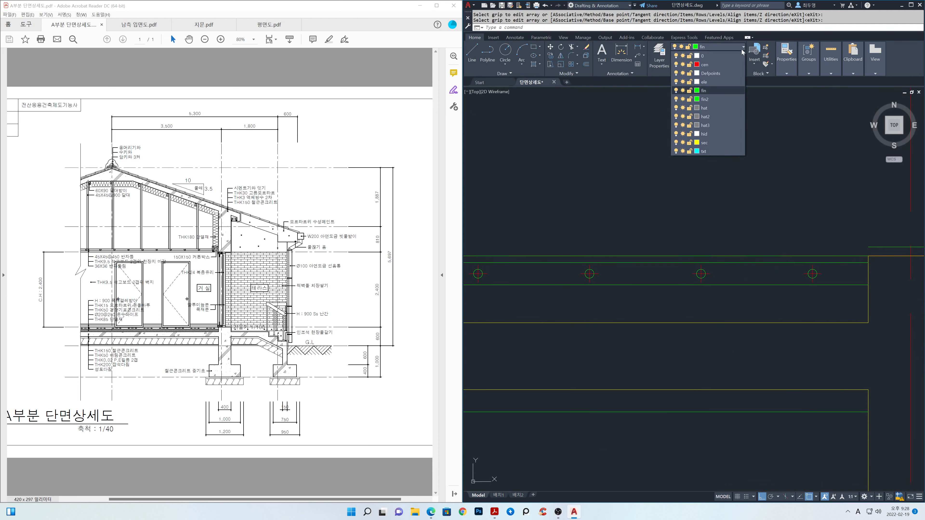
left_click(727, 97)
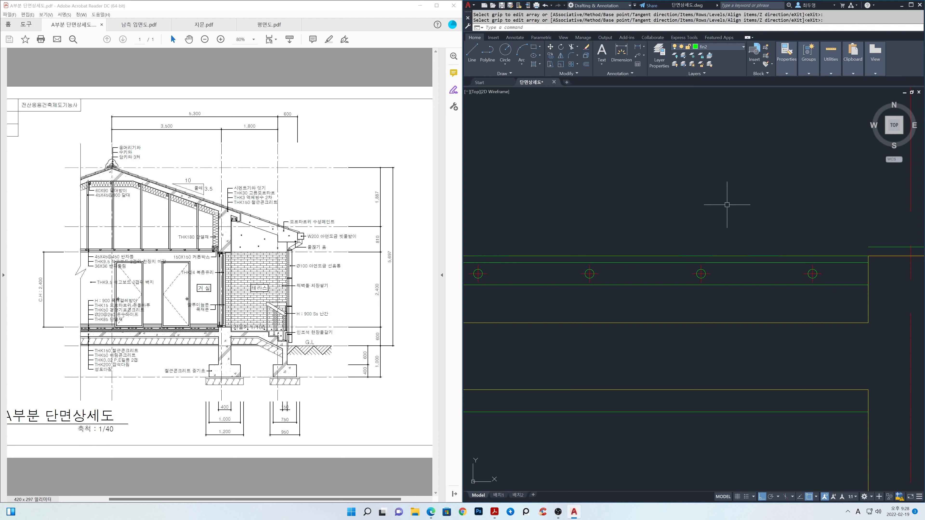
type("l")
key("Return")
left_click(813, 273)
scroll(651, 268, "down", 5)
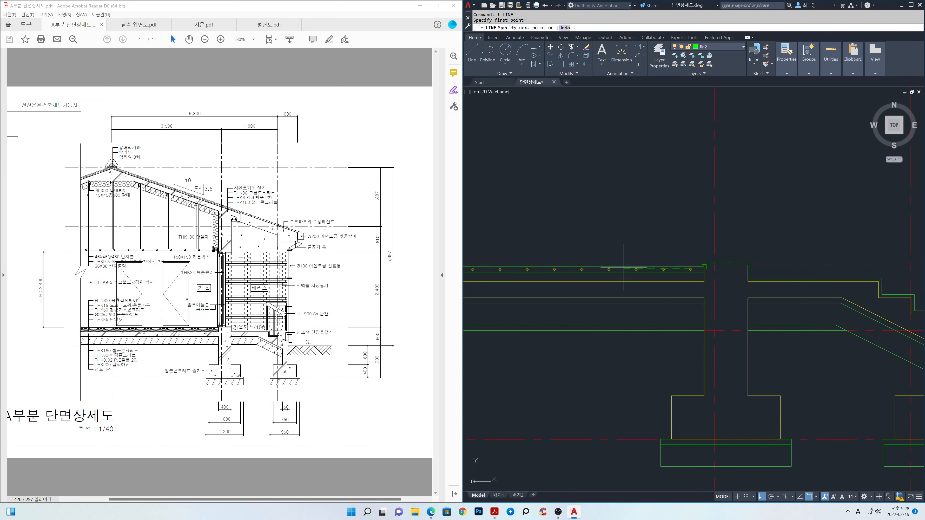
middle_click_drag(623, 268, 896, 266)
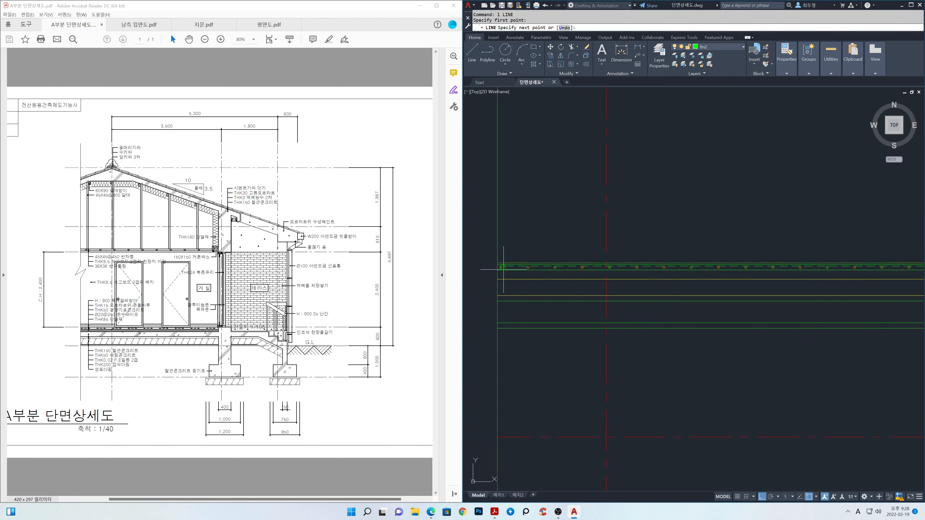
scroll(503, 268, "up", 8)
middle_click_drag(506, 259, 595, 259)
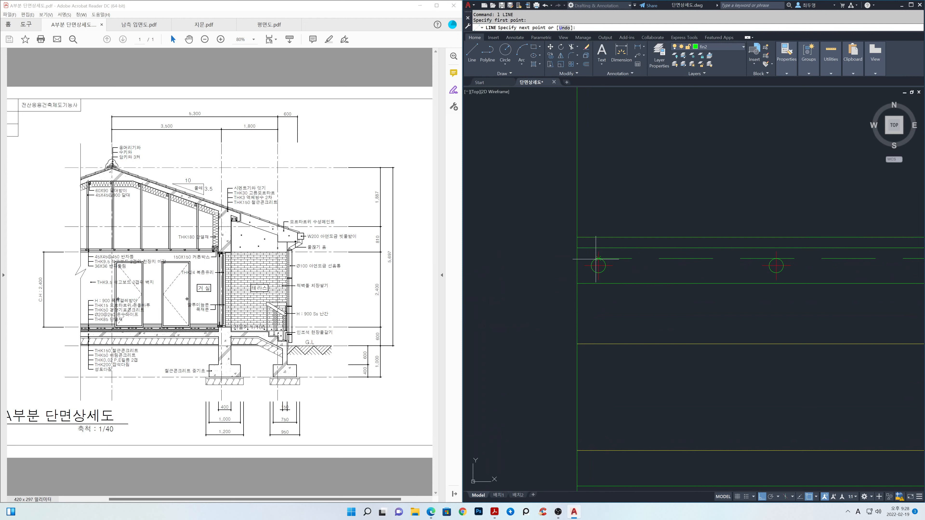
left_click(598, 258)
key("Return")
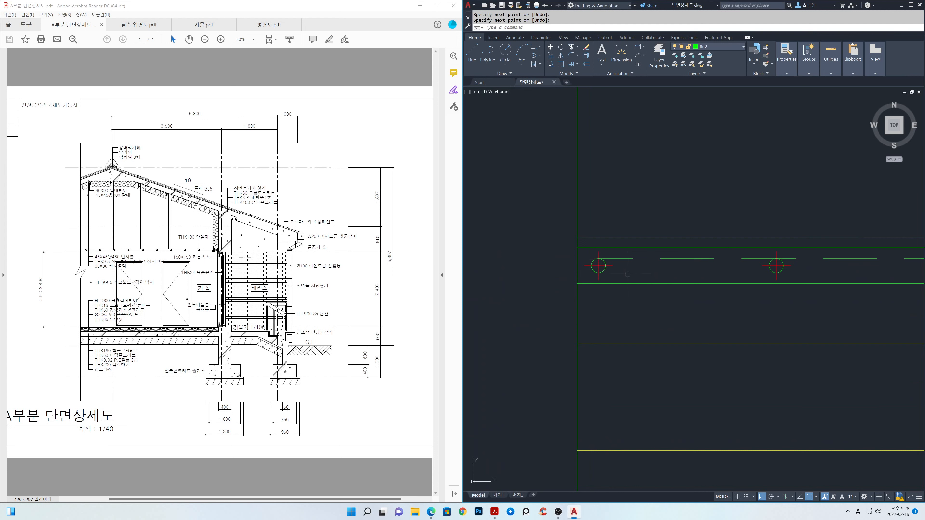
Copy the fin2 line from the tops of the pipe circles down to their bottoms
type("co")
key("Return")
left_click(621, 258)
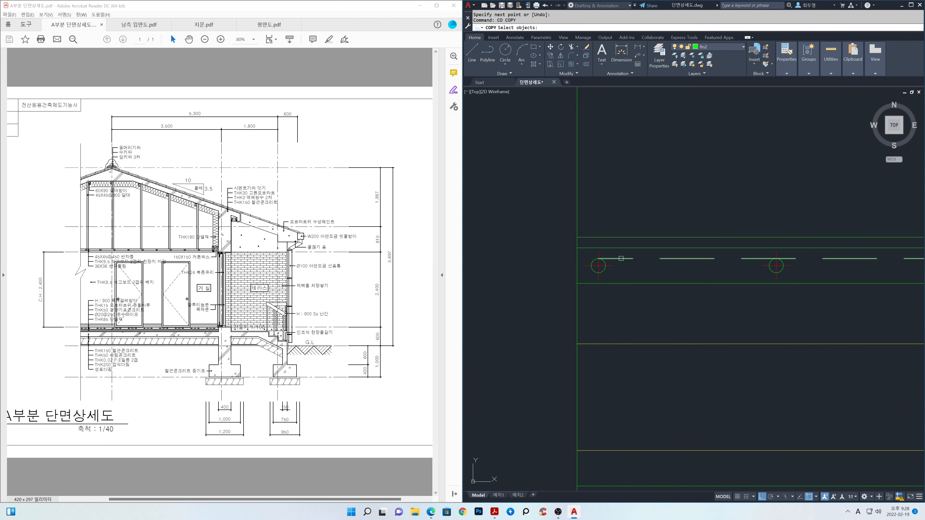
key("Return")
left_click(598, 258)
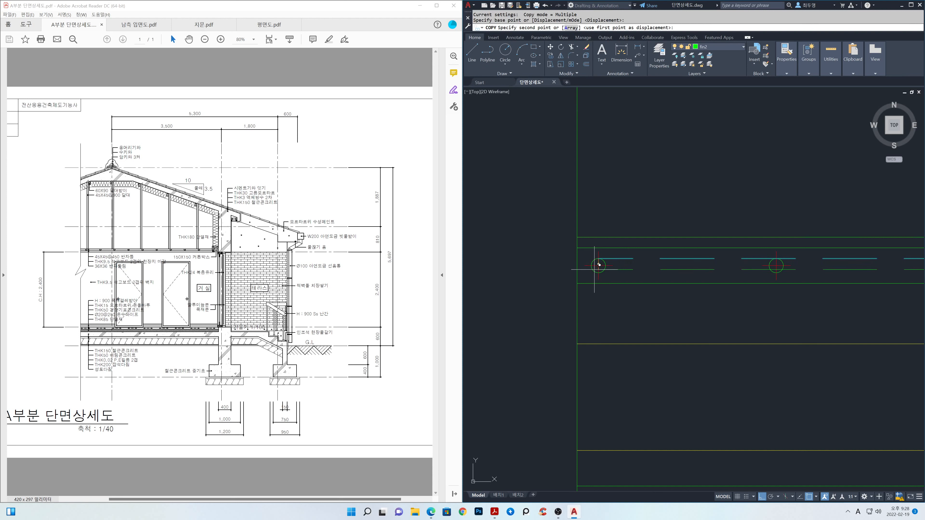
left_click(598, 272)
key("Return")
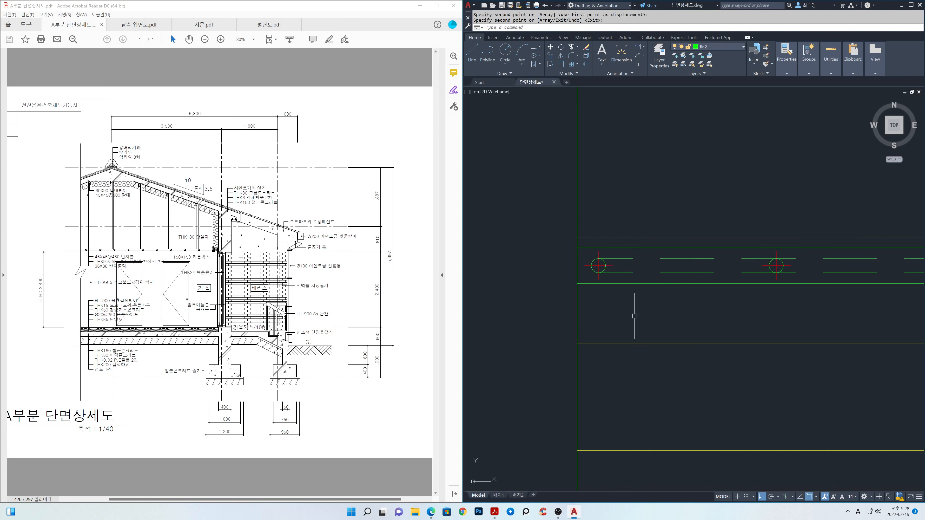
Freeze the cen layer to hide the red centre lines around the pipe circles
scroll(617, 271, "down", 5)
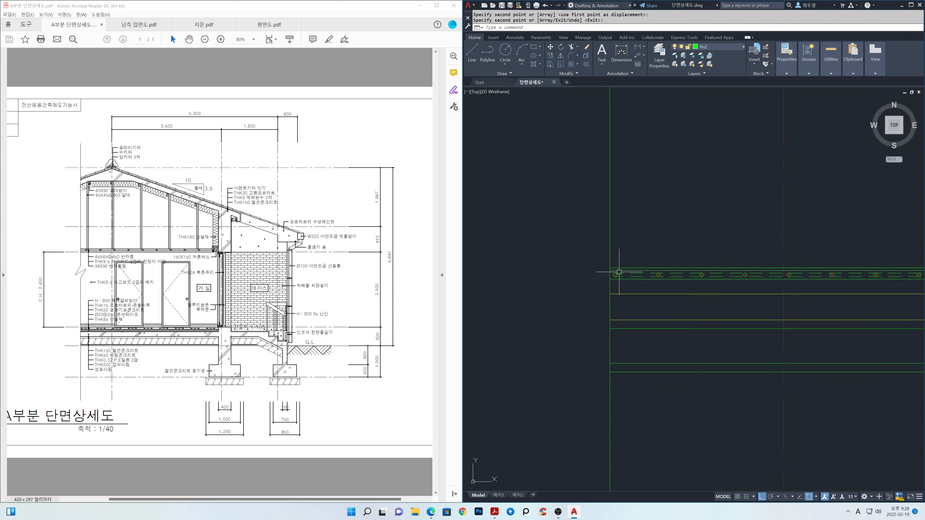
middle_click_drag(808, 288, 678, 280)
scroll(696, 275, "down", 2)
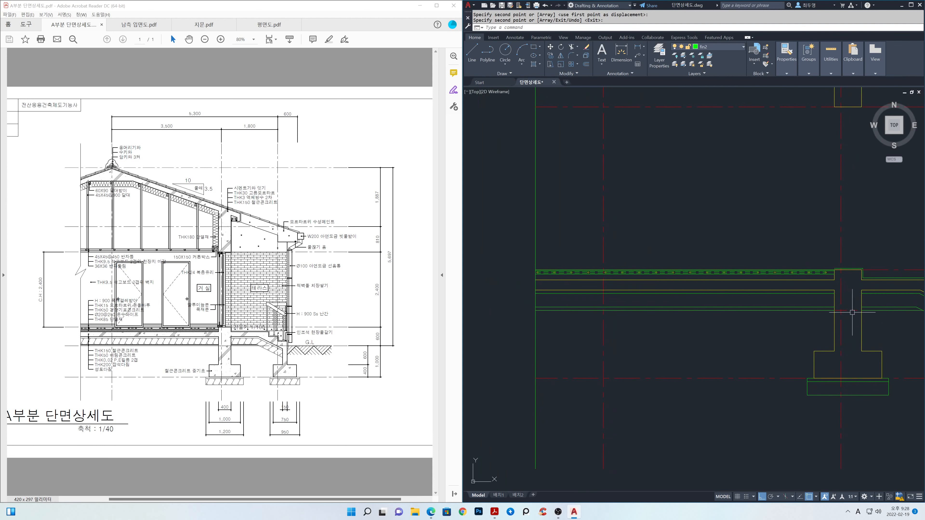
scroll(693, 280, "up", 4)
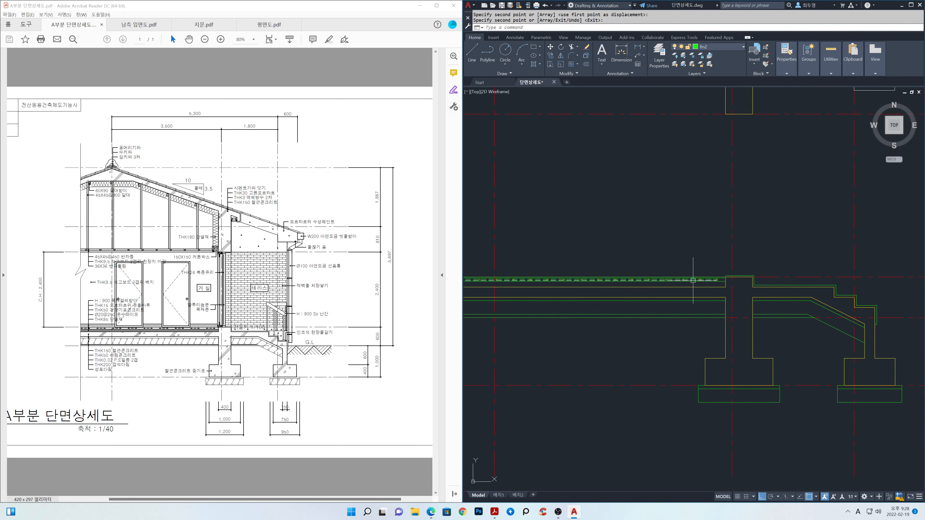
scroll(693, 281, "up", 4)
middle_click_drag(746, 289, 791, 310)
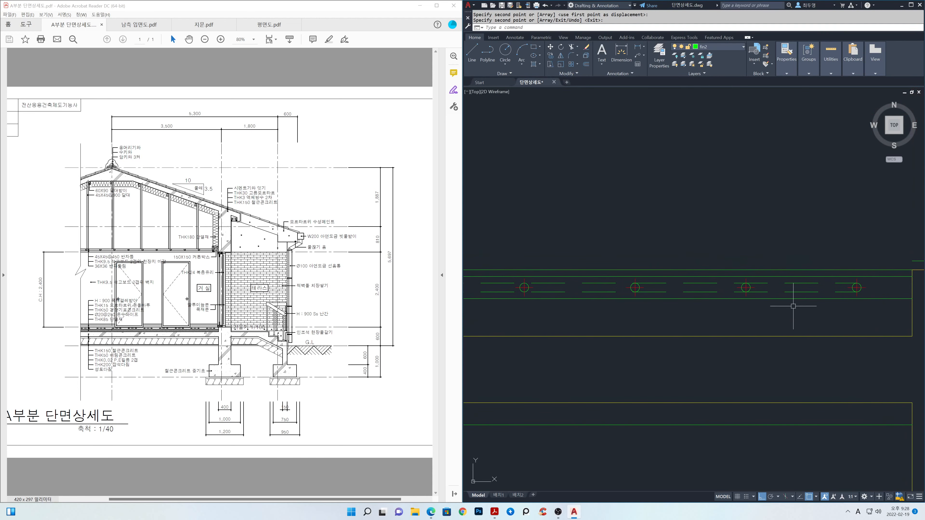
left_click(740, 48)
left_click(683, 65)
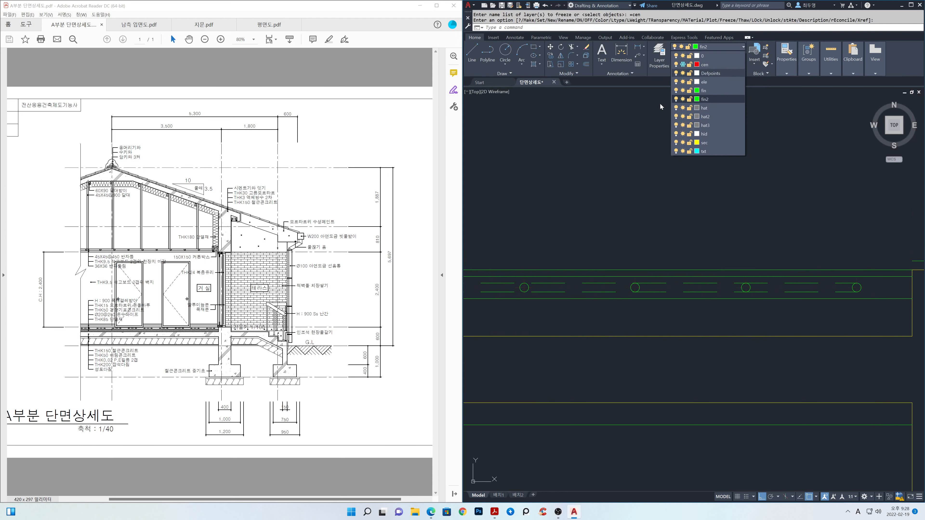
Trim both pipe lines out of every other gap between the circles, along the whole indoor floor
type("t")
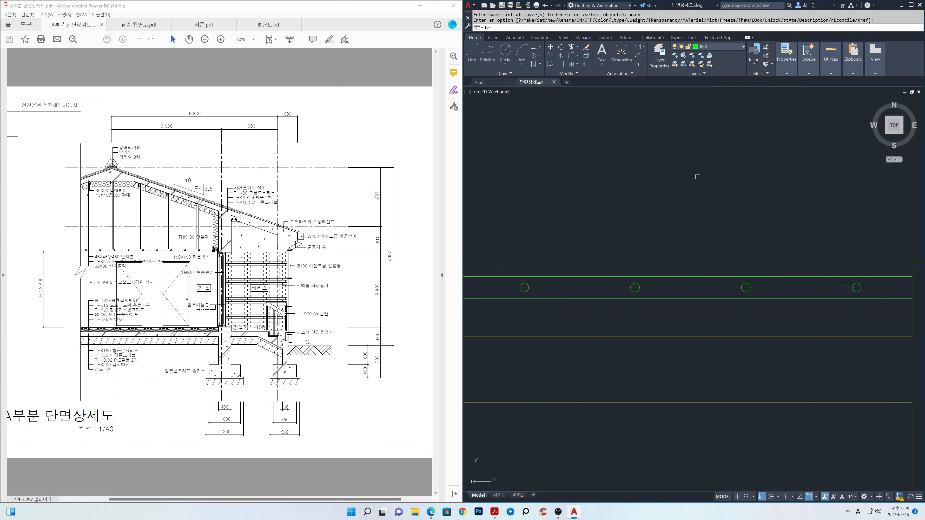
type("r")
key("Return")
left_click(696, 282)
left_click(696, 284)
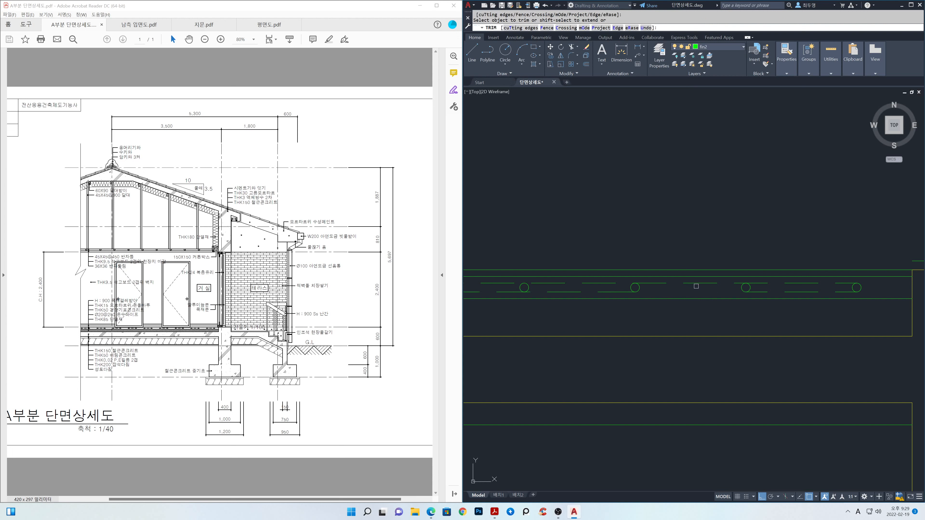
left_click(694, 284)
middle_click_drag(711, 279, 858, 278)
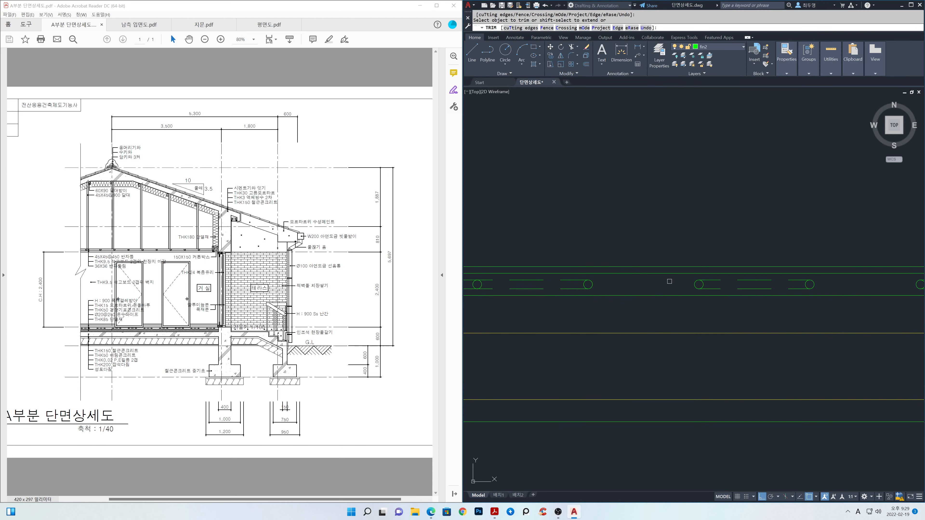
scroll(670, 282, "down", 2)
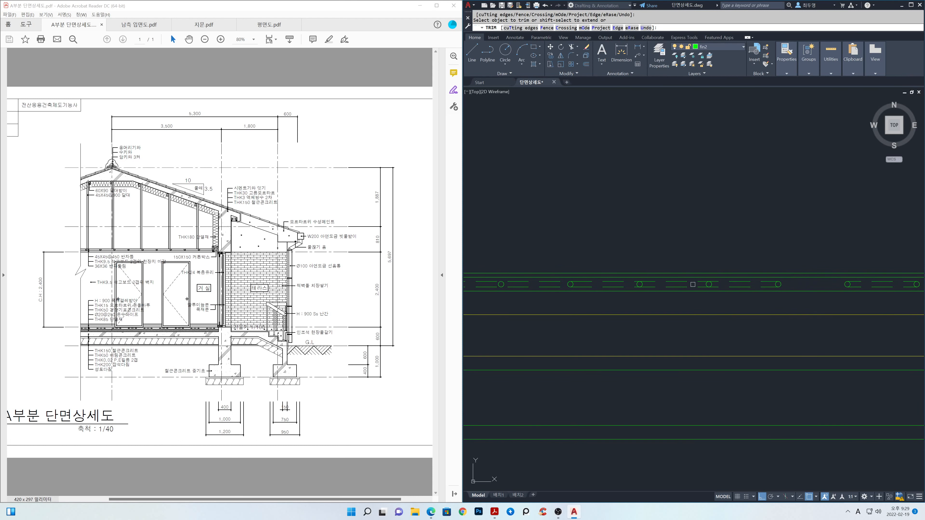
middle_click_drag(660, 283, 806, 279)
left_click(688, 278)
middle_click_drag(623, 245, 795, 239)
left_click(710, 273)
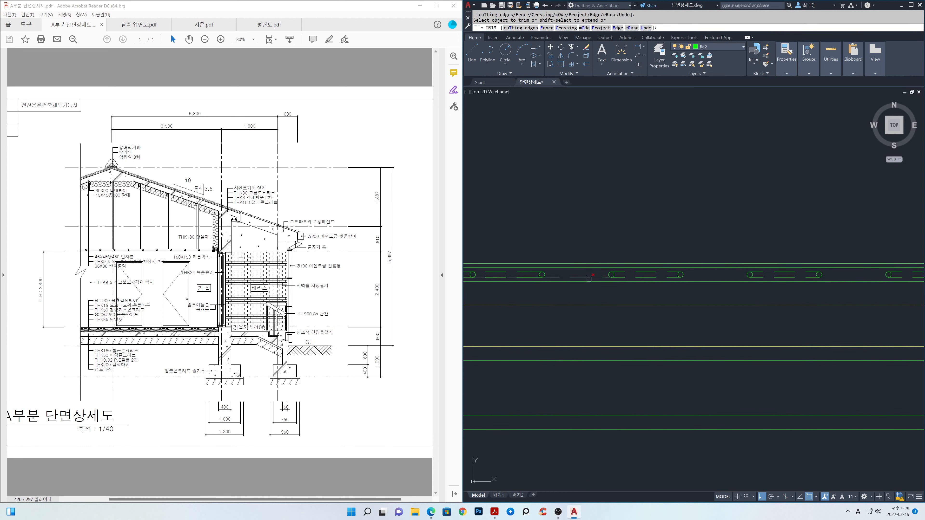
middle_click_drag(577, 295, 868, 294)
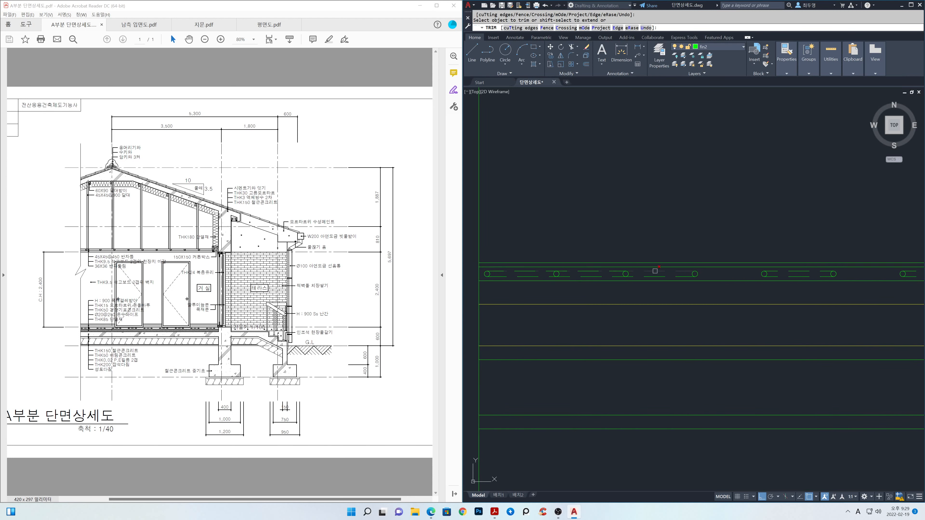
key("Return")
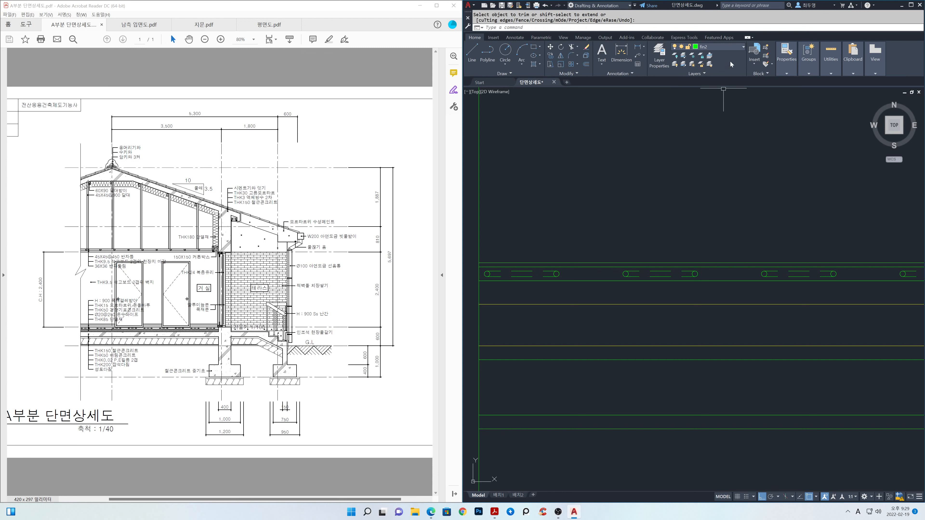
Thaw the cen layer and lock it
left_click(733, 46)
left_click(683, 65)
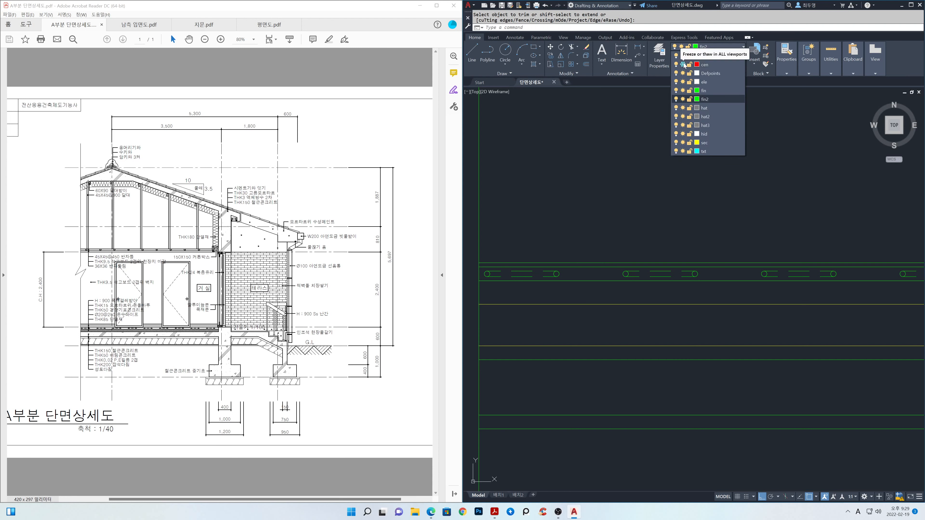
scroll(776, 282, "down", 3)
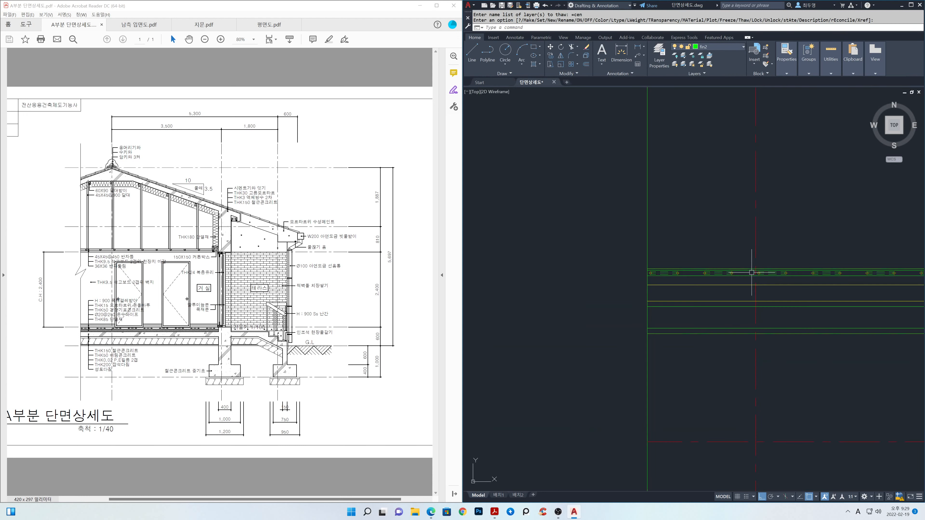
middle_click_drag(807, 276, 641, 289)
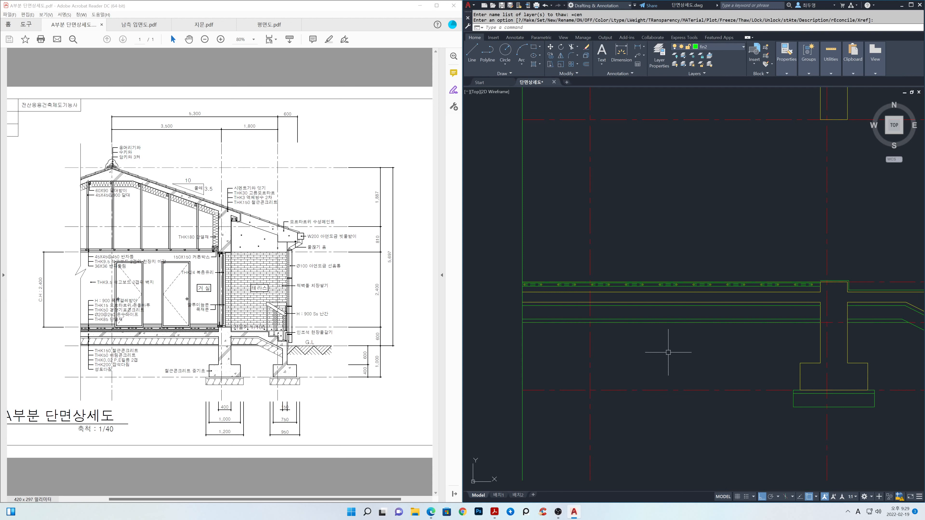
middle_click_drag(824, 177, 827, 353)
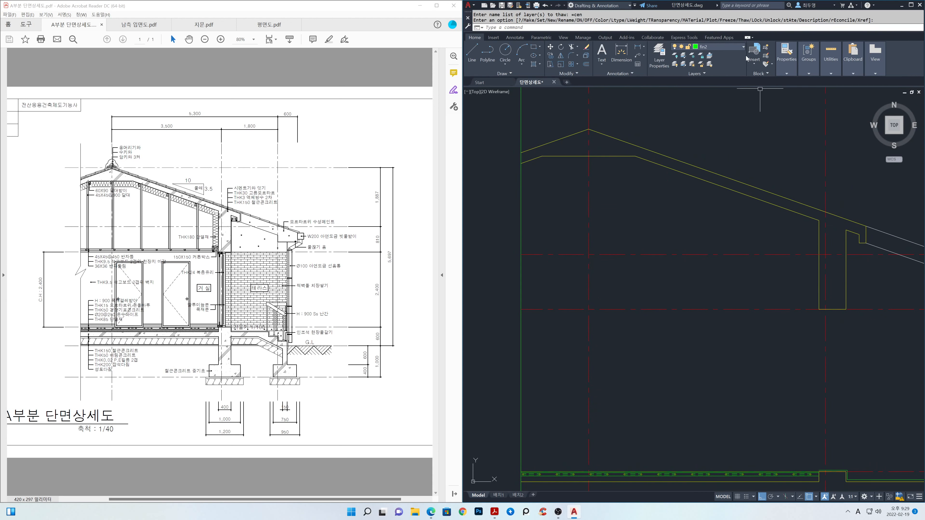
left_click(743, 47)
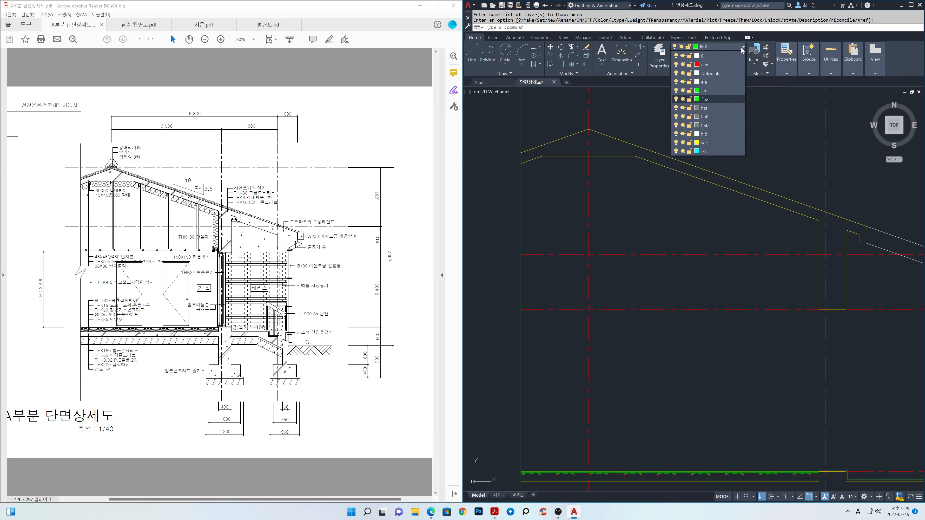
left_click(689, 65)
On the sec layer, draw a 150 by 150 rectangle in the empty room-side area beside the hanging beam
mouse_move(812, 285)
middle_mouse_down()
mouse_move(725, 296)
mouse_move(760, 293)
middle_mouse_up()
scroll(723, 297, "up", 2)
scroll(723, 297, "up", 2)
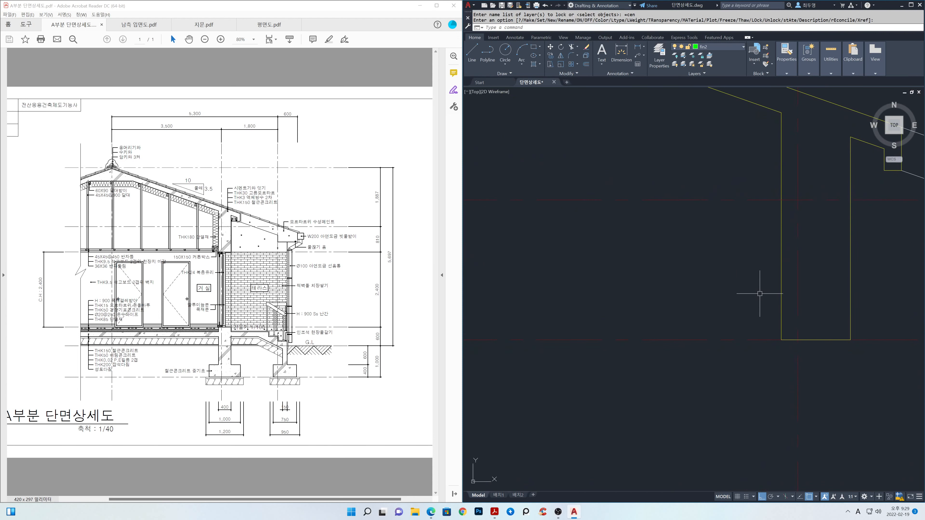
left_click(730, 48)
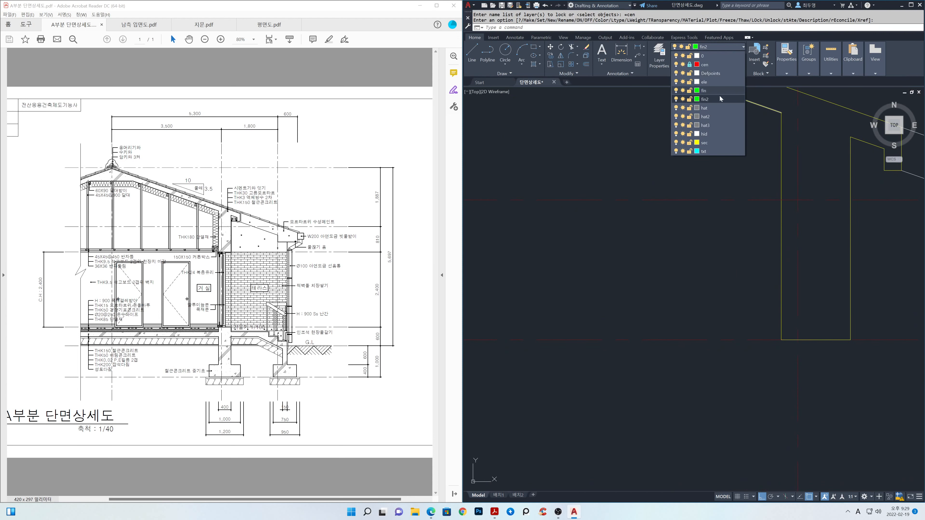
left_click(717, 143)
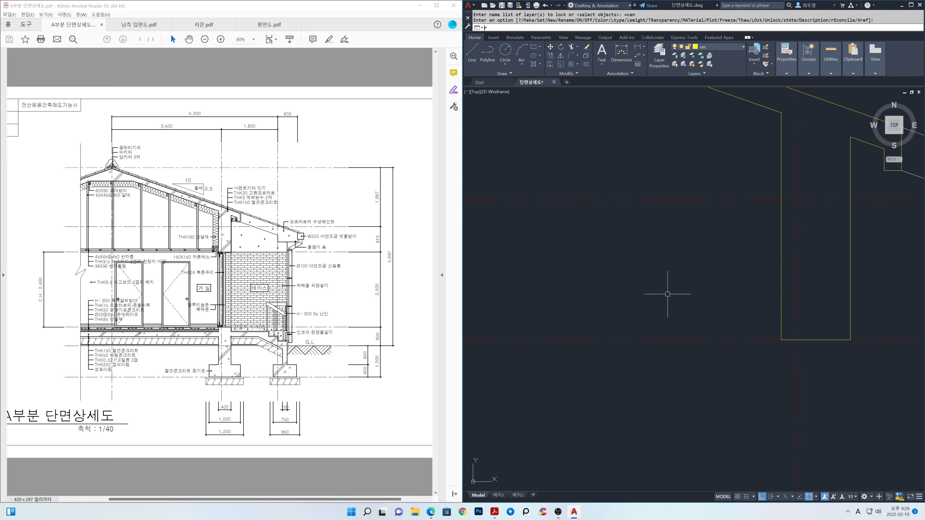
type("rec")
key("Return")
left_click(672, 307)
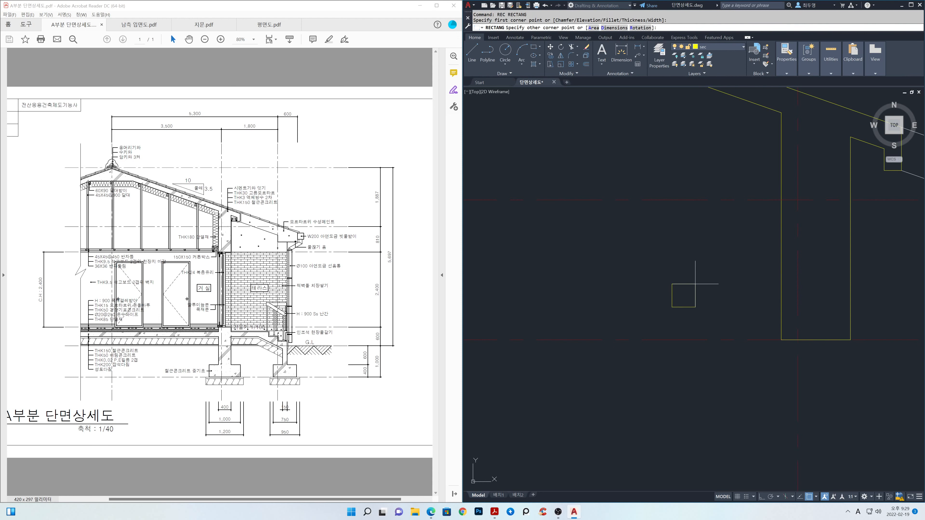
type("d")
key("Return")
type("15")
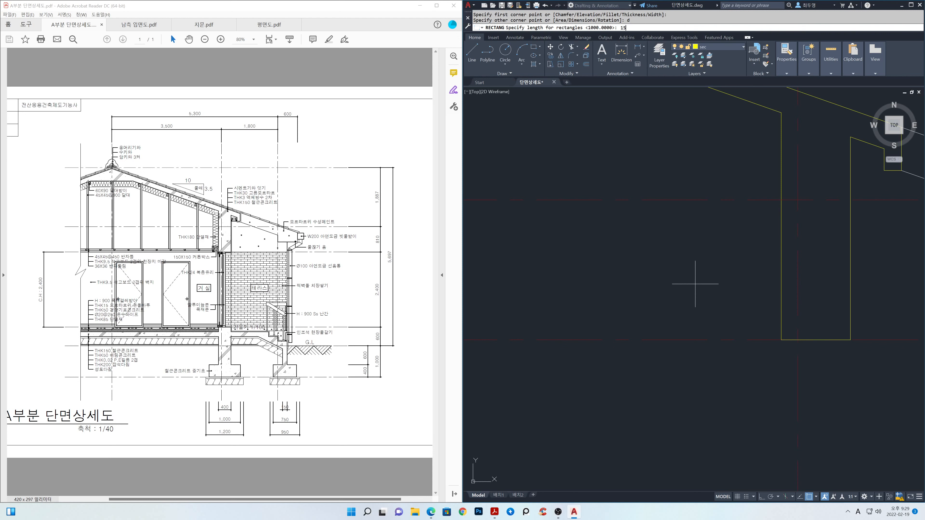
type("0")
key("Return")
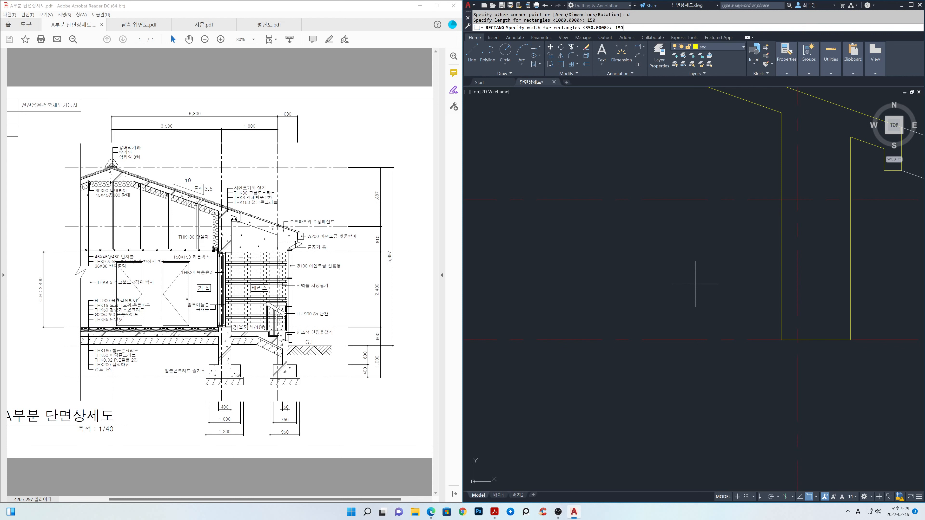
type("150")
key("Return")
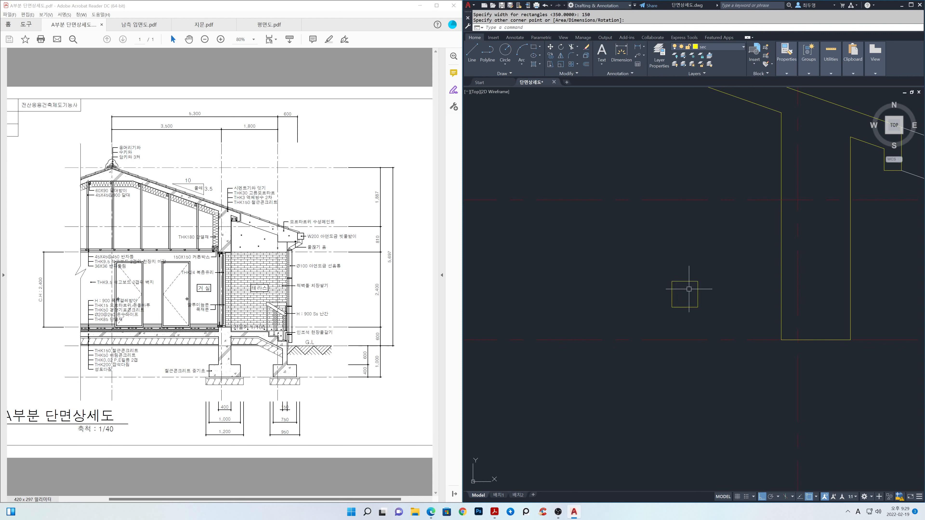
Offset the 150 by 150 rectangle inward by 25
scroll(688, 289, "up", 5)
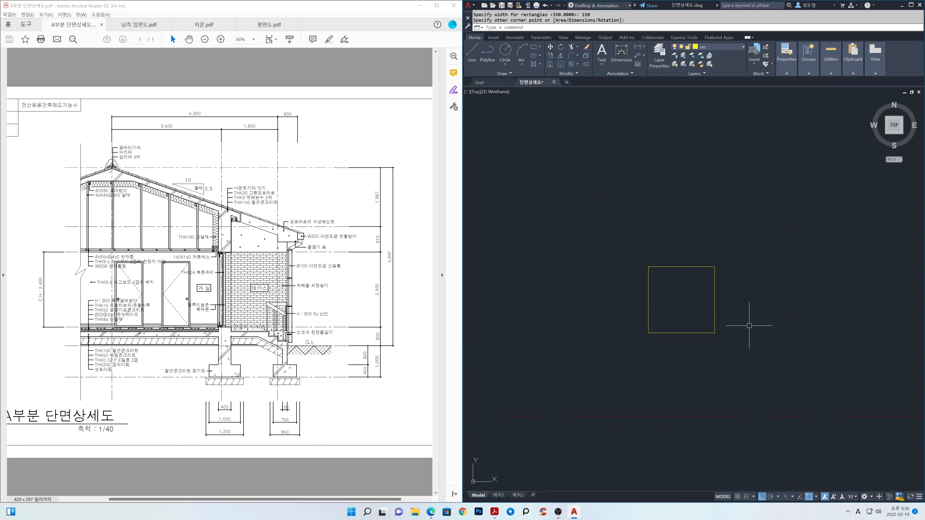
key("Return")
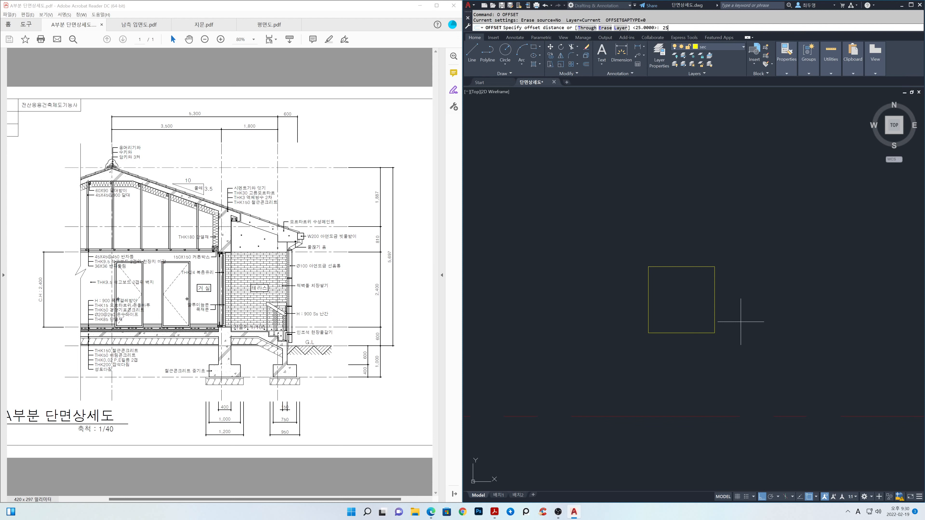
key("Return")
left_click(713, 313)
left_click(683, 311)
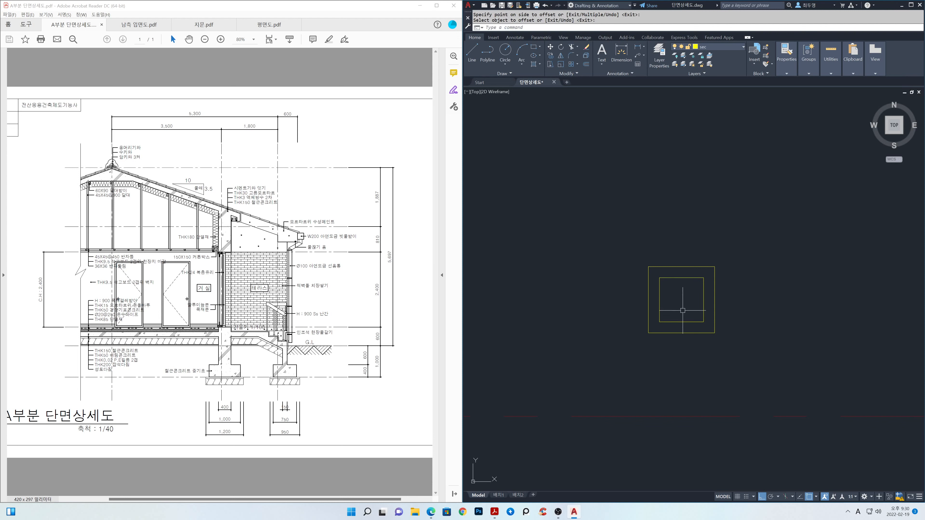
key("Escape")
Explode the outer and inner rectangles into separate lines
type("x")
key("Return")
left_click(683, 311)
left_click(666, 350)
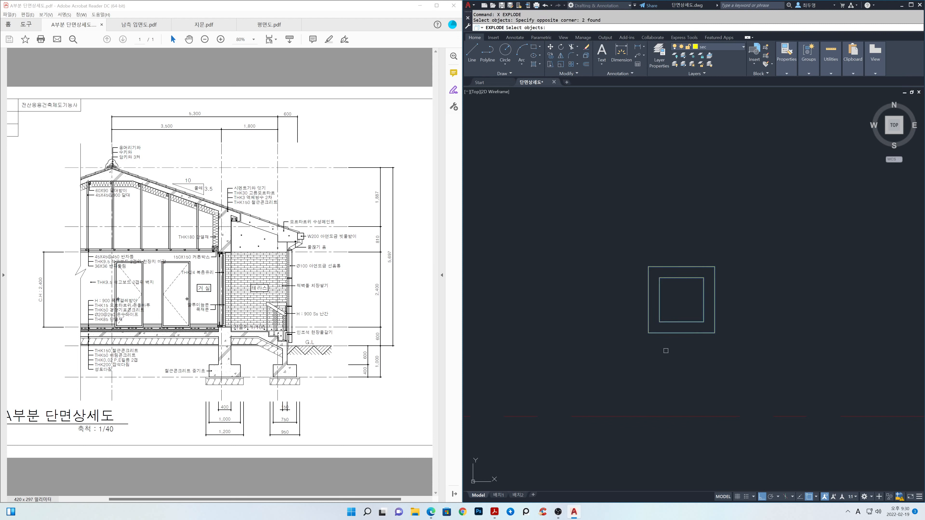
key("Return")
Erase the inner rectangle's bottom line and extend its two side lines down to the outer rectangle's bottom edge
key("Return")
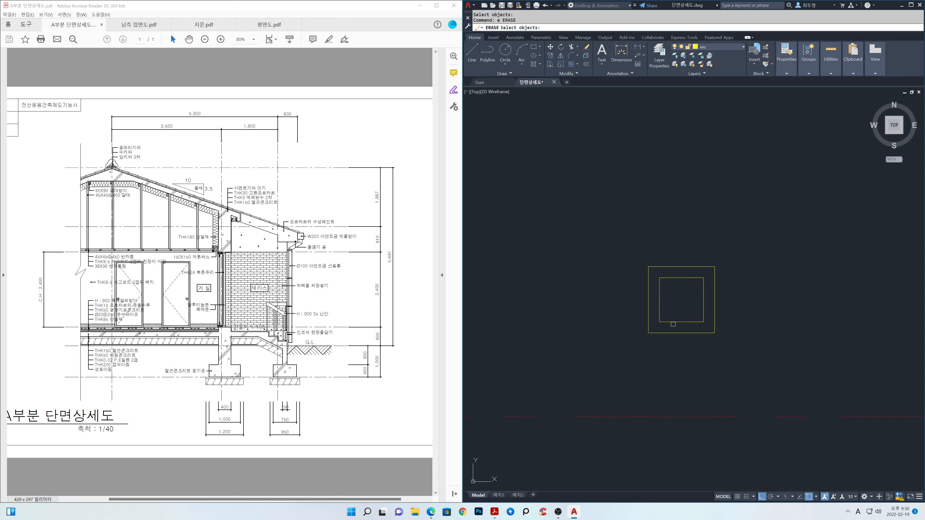
left_click(674, 322)
key("Return")
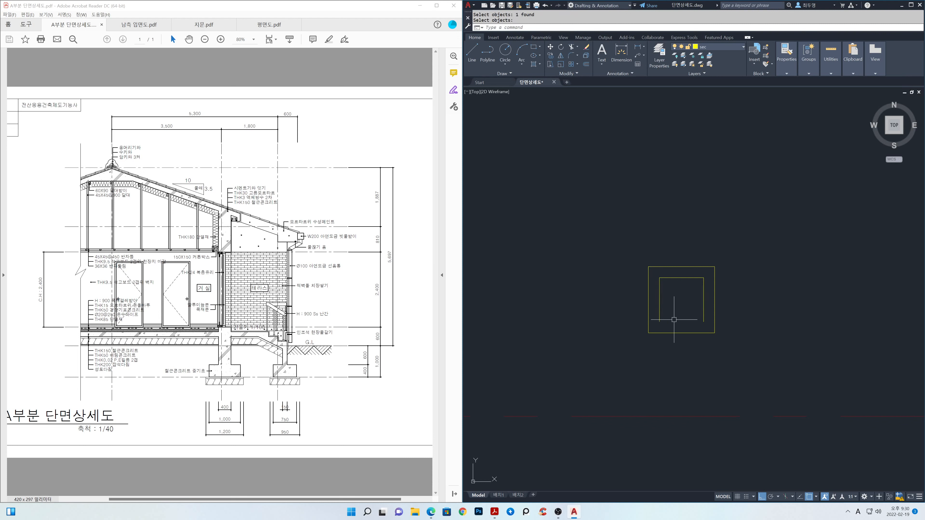
key("Return")
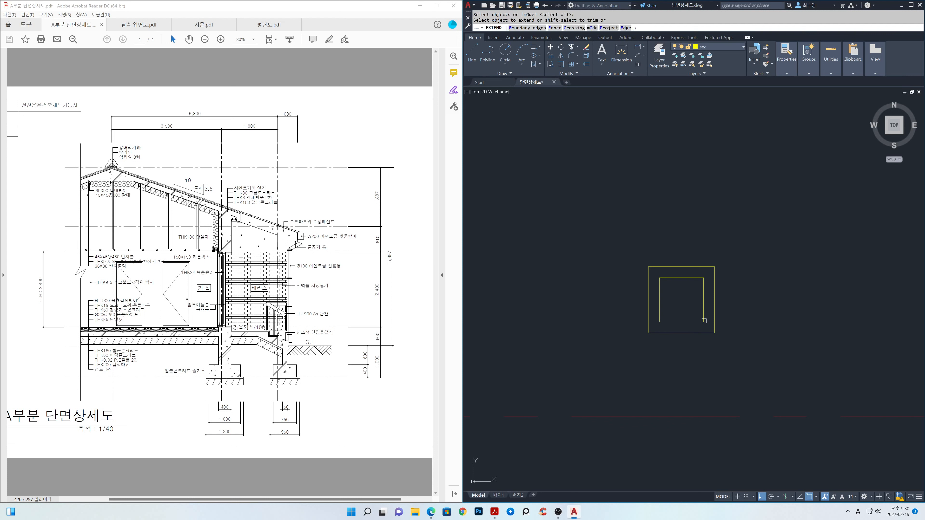
left_click(709, 321)
left_click(657, 317)
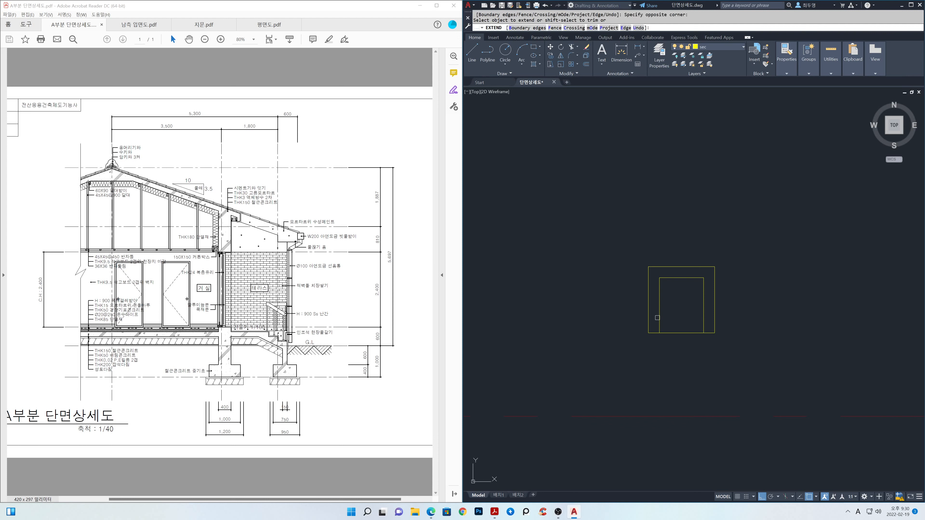
Trim the curtain box's bottom line between the inner side lines and draw two crossing diagonals between the opening's corners
left_click(679, 332, "shift")
key("Return")
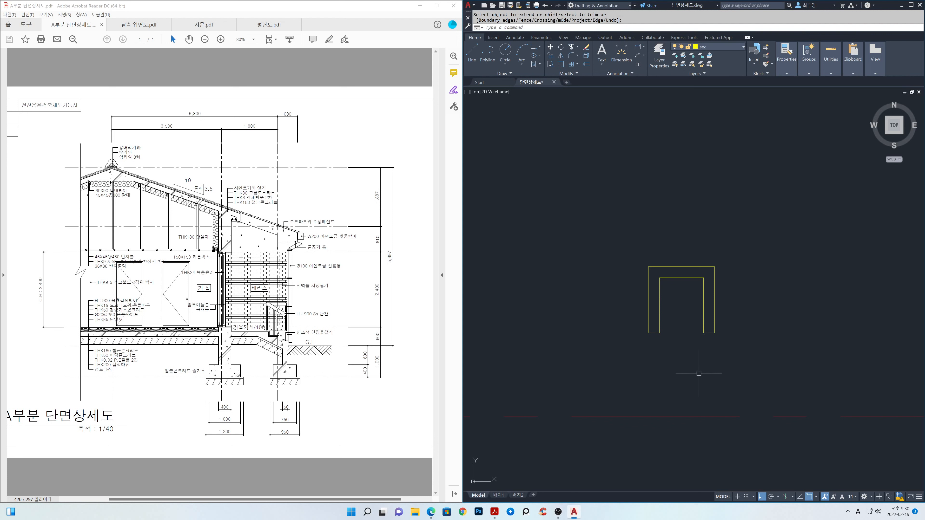
key("Return")
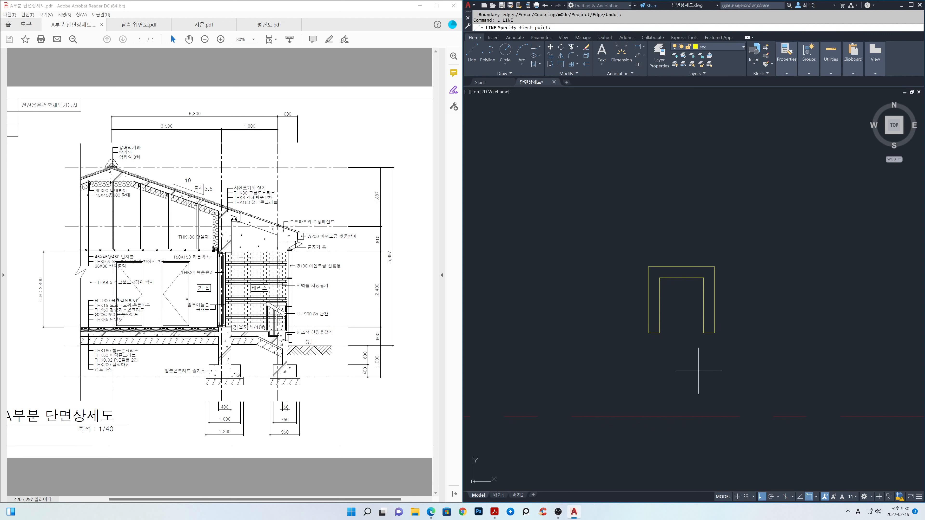
key("F8")
left_click(659, 333)
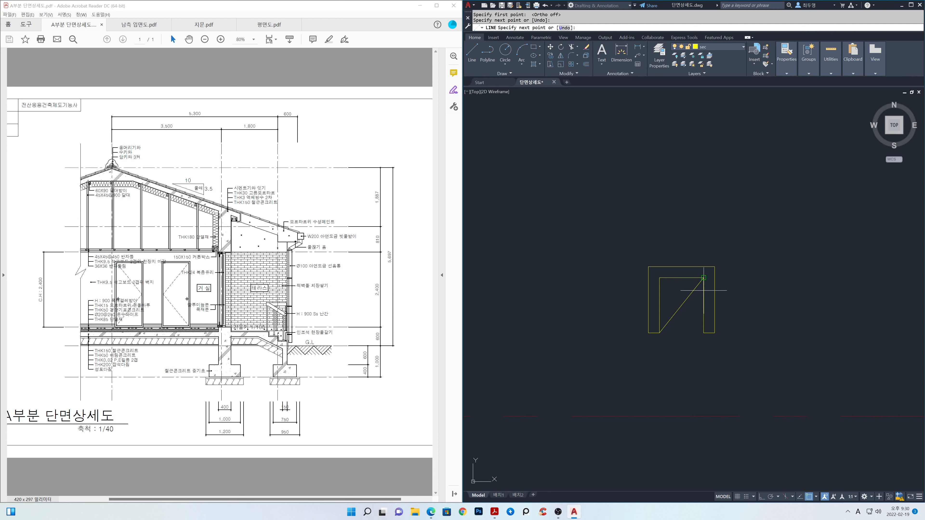
left_click(704, 278)
key("Return")
key("Return")
left_click(659, 278)
left_click(704, 333)
key("Return")
Put the two crossing diagonals inside the curtain box on the fin layer
left_click(690, 338)
left_click(673, 293)
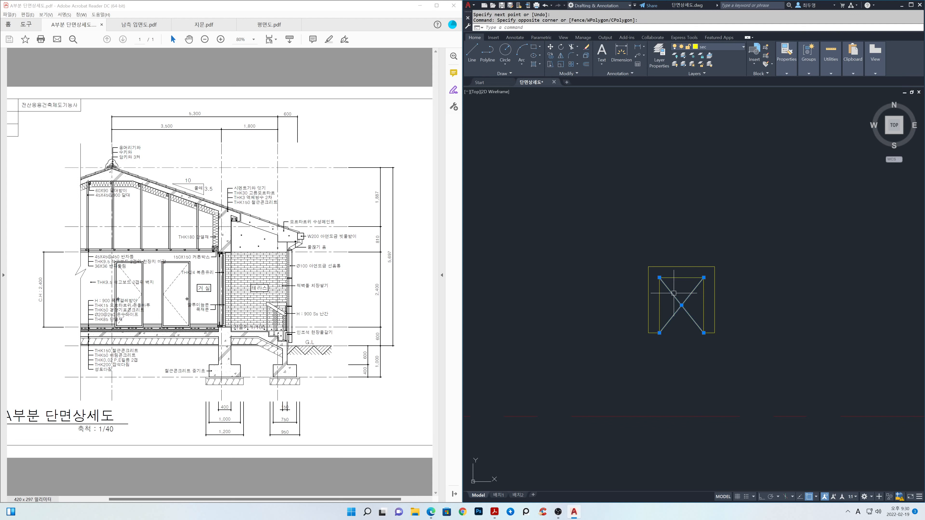
left_click(743, 46)
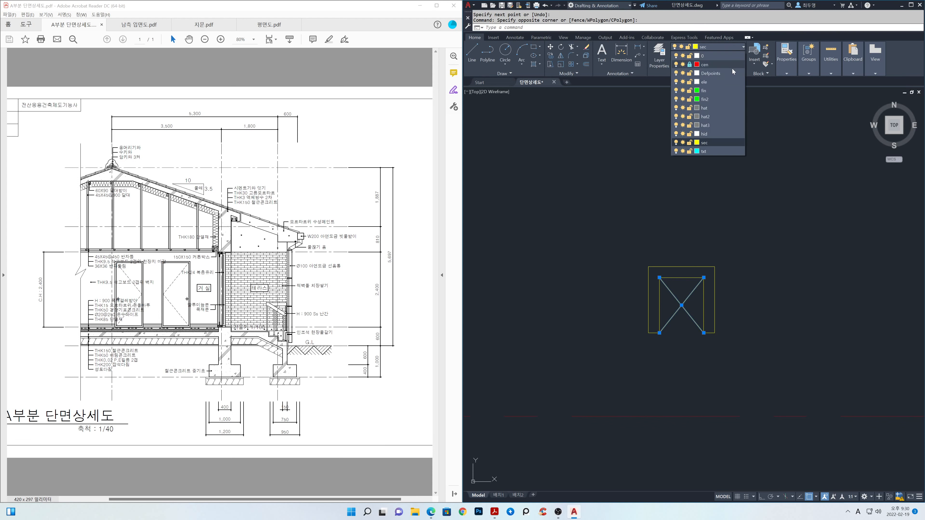
left_click(725, 91)
key("Escape")
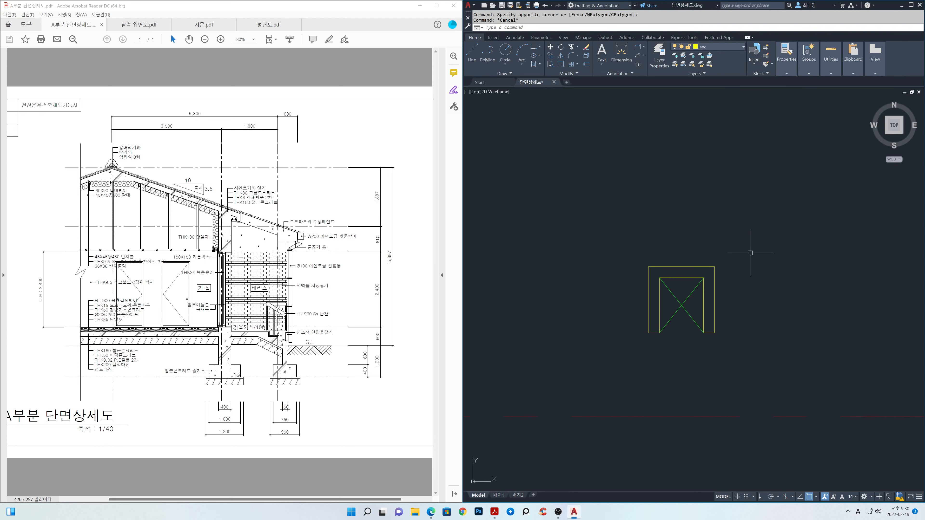
Draw a 45 by 45 rectangle in the empty area above and to the right of the curtain box
type("rec")
key("Return")
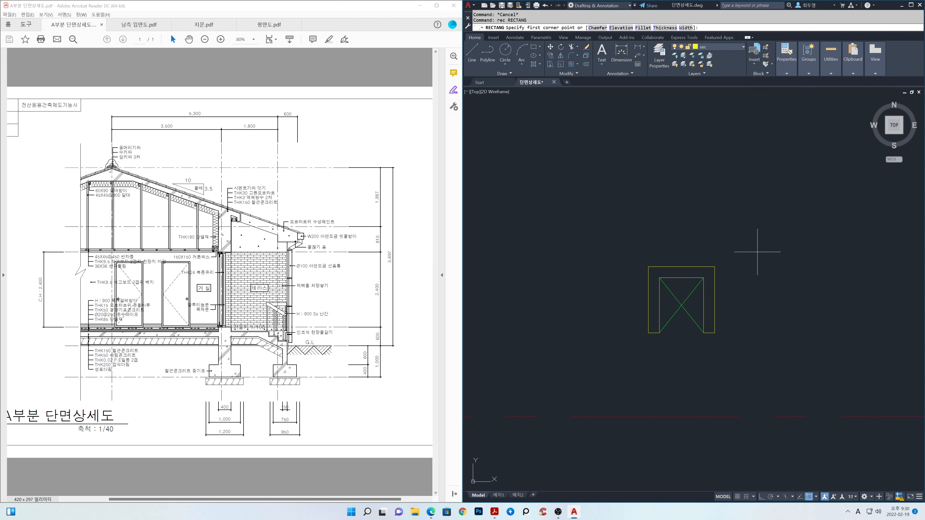
left_click(748, 255)
type("d")
key("Return")
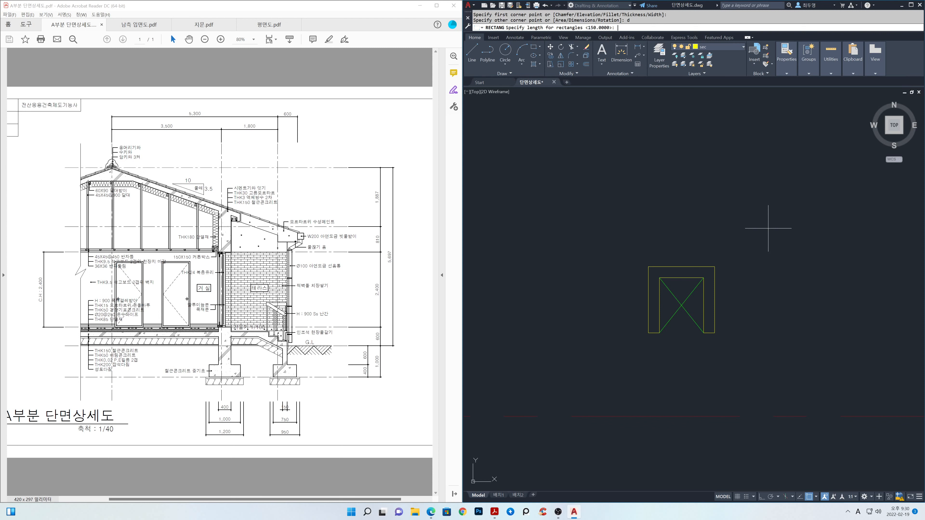
type("45")
key("Return")
type("45")
key("Return")
left_click(768, 228)
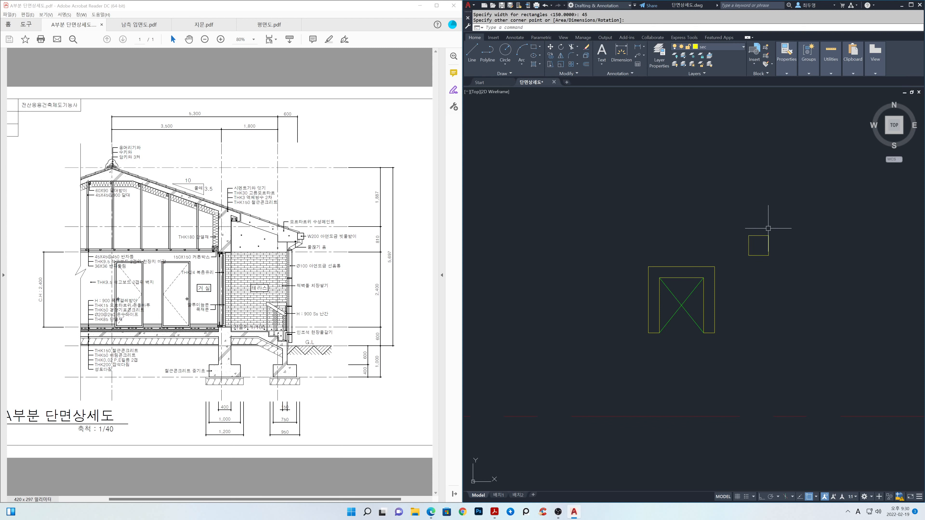
Draw a diagonal from the 45 by 45 square's upper-right to its lower-left corner and put it on the fin layer
type("l")
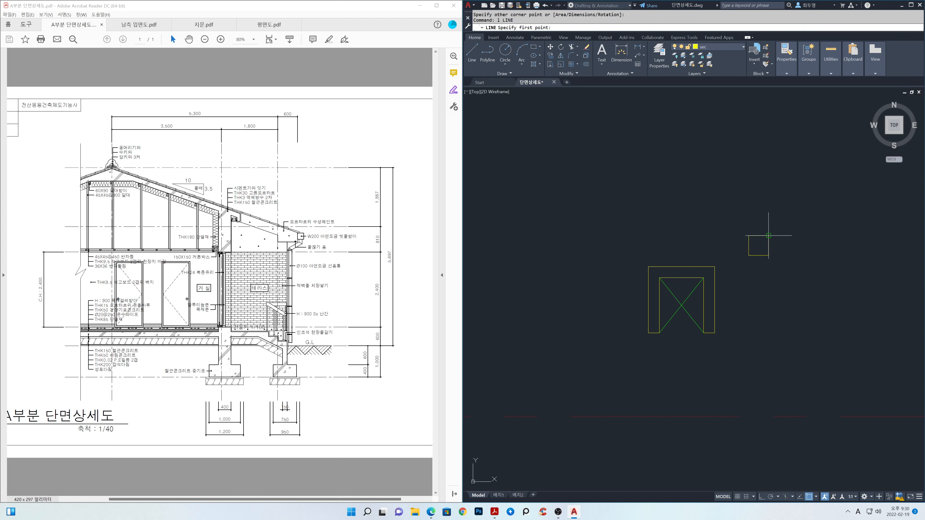
key("Return")
left_click(768, 235)
left_click(748, 255)
key("Return")
left_click(758, 246)
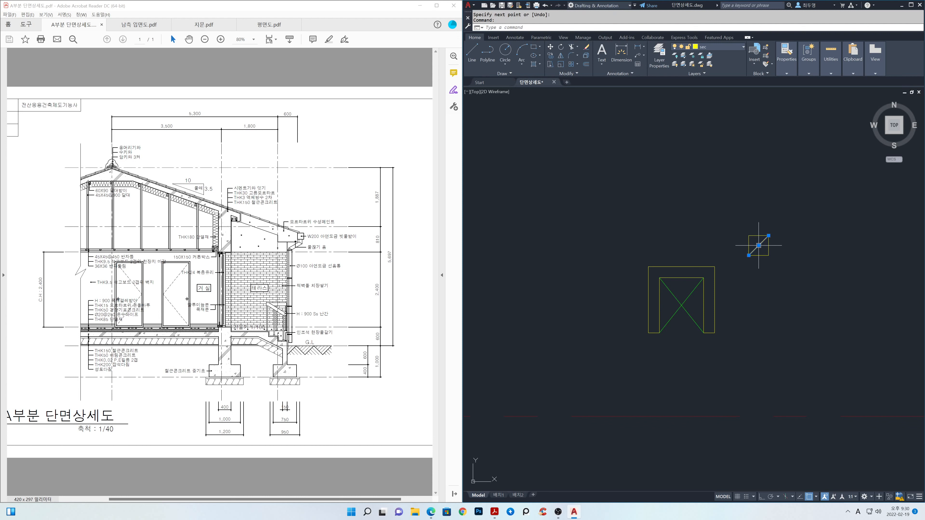
left_click(720, 48)
left_click(721, 90)
key("Escape")
Move the square with its diagonal so its lower-right corner sits on the curtain box's upper-right corner
type("m")
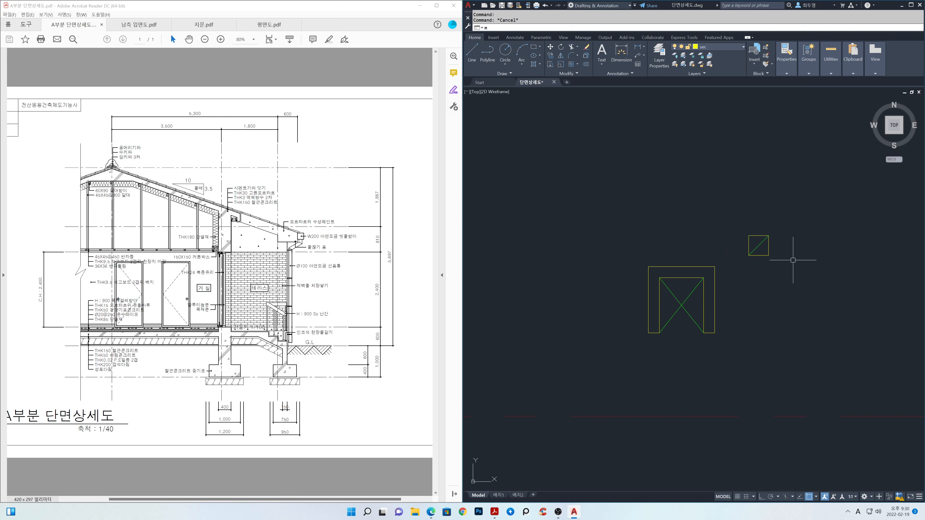
key("Return")
left_click(790, 267)
left_click(714, 201)
key("Return")
left_click(768, 255)
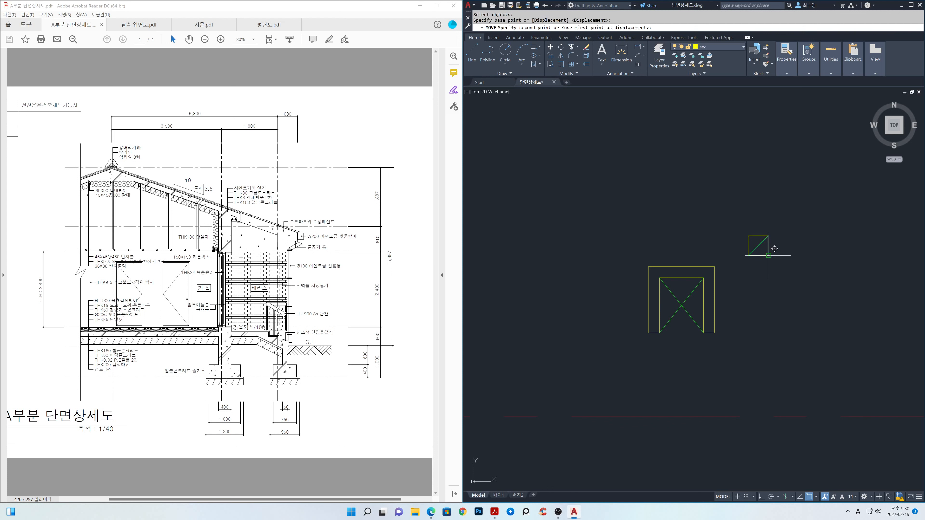
left_click(715, 265)
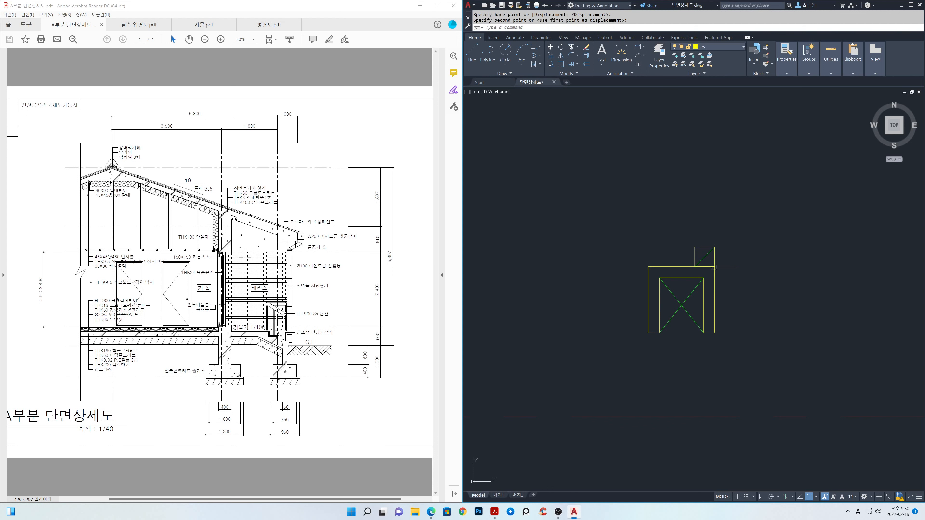
Copy the square with its diagonal so its lower-right corner sits on the curtain box's upper-left corner
type("c")
key("Return")
left_click(735, 261)
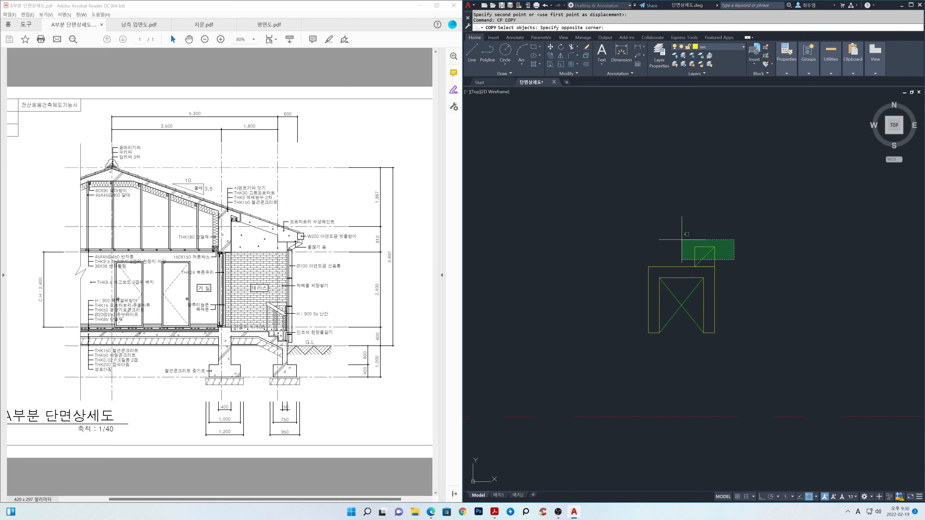
left_click(691, 238)
key("Return")
left_click(715, 267)
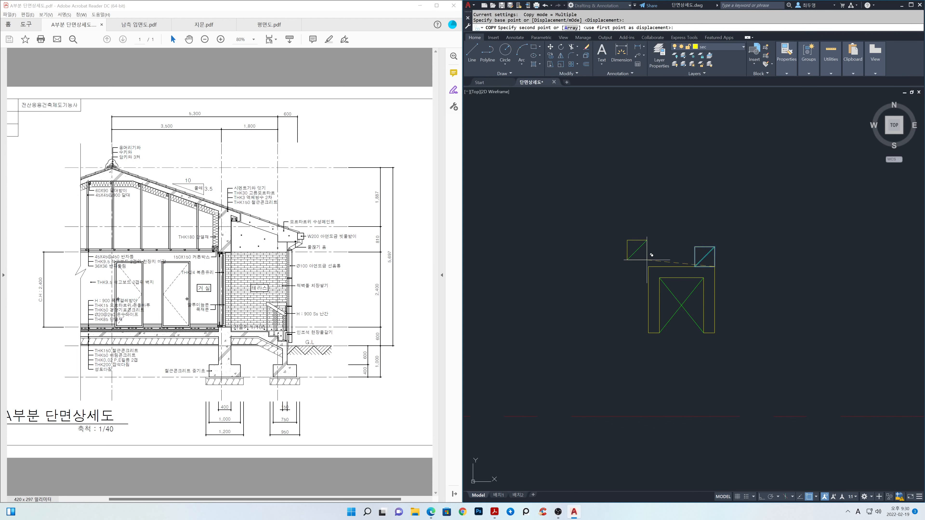
left_click(648, 267)
key("Return")
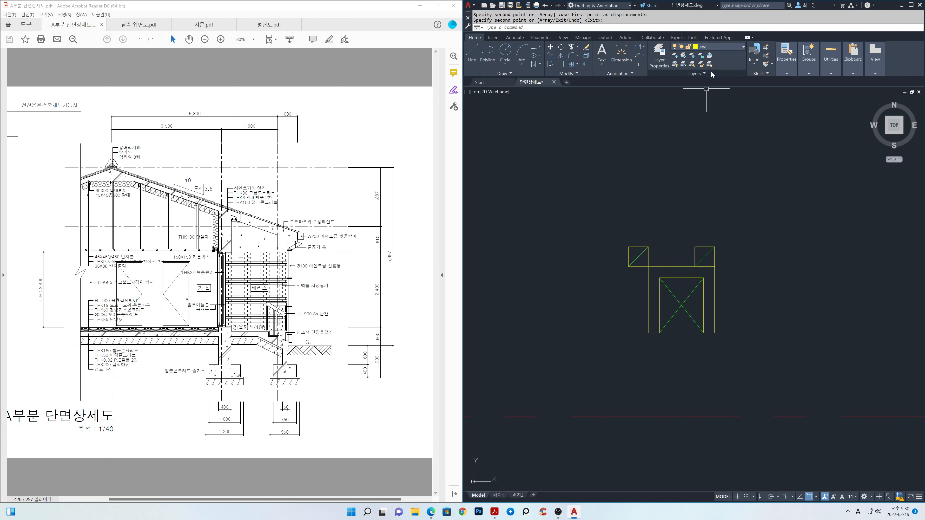
Make ele the current layer and draw a horizontal line joining the facing top corners of the two squares
left_click(718, 49)
left_click(711, 82)
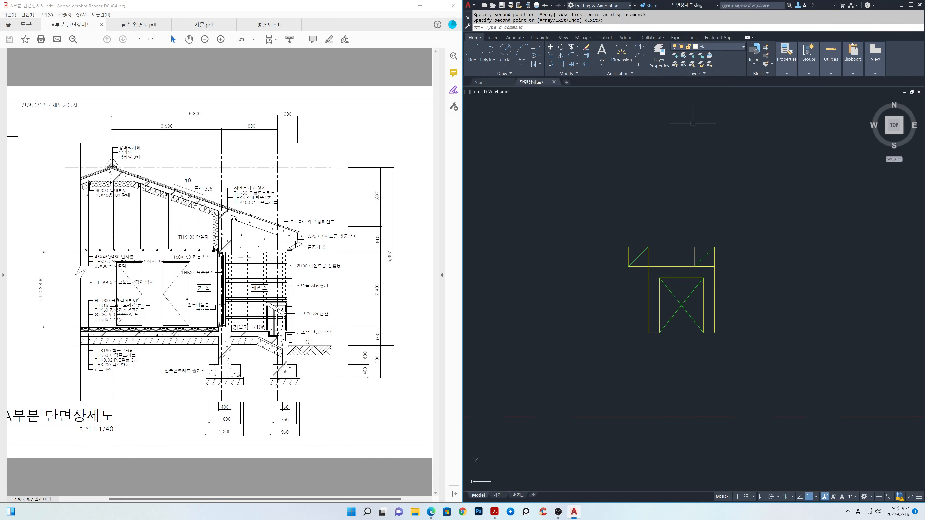
type("l")
key("Return")
left_click(648, 247)
left_click(694, 246)
key("Return")
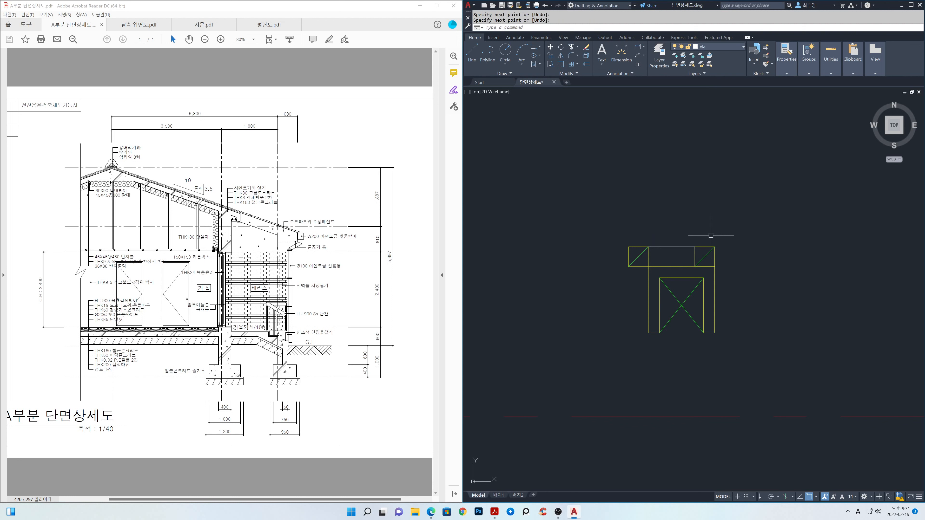
Copy the left square with its diagonal to the empty area on the right of the curtain box as a spare
type("cp")
key("Return")
left_click(607, 226)
left_click(674, 298)
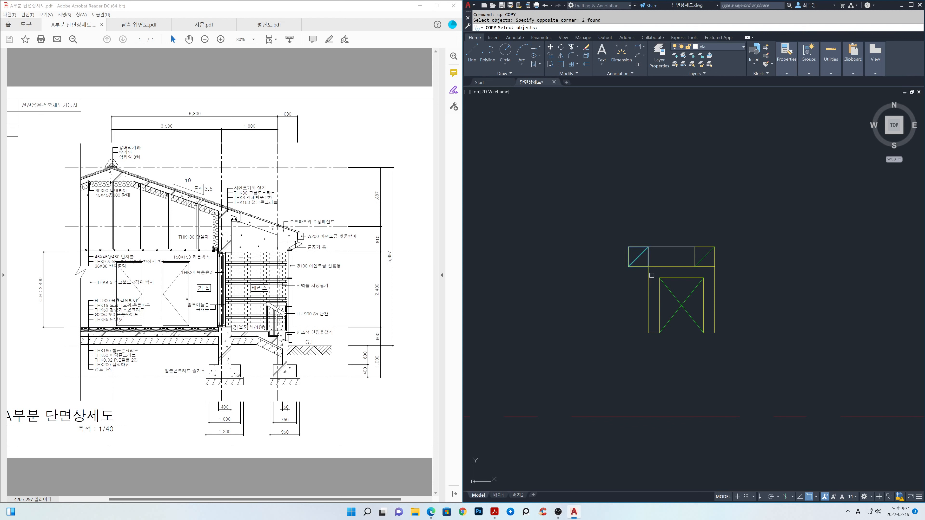
key("Return")
left_click(637, 279)
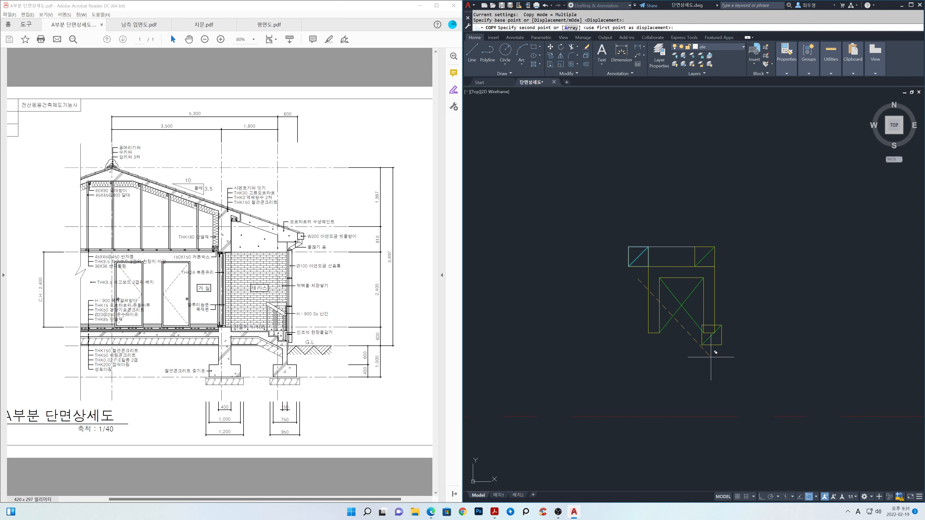
left_click(828, 293)
key("Return")
Group the curtain box together with its two attached squares and connecting line
scroll(828, 358, "down", 3)
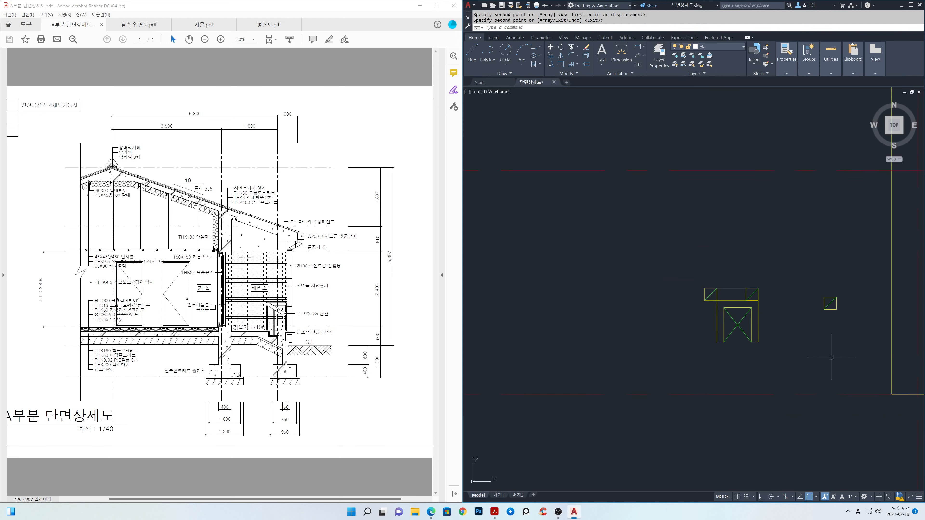
mouse_move(830, 359)
middle_mouse_down()
mouse_move(718, 334)
mouse_move(713, 307)
middle_mouse_up()
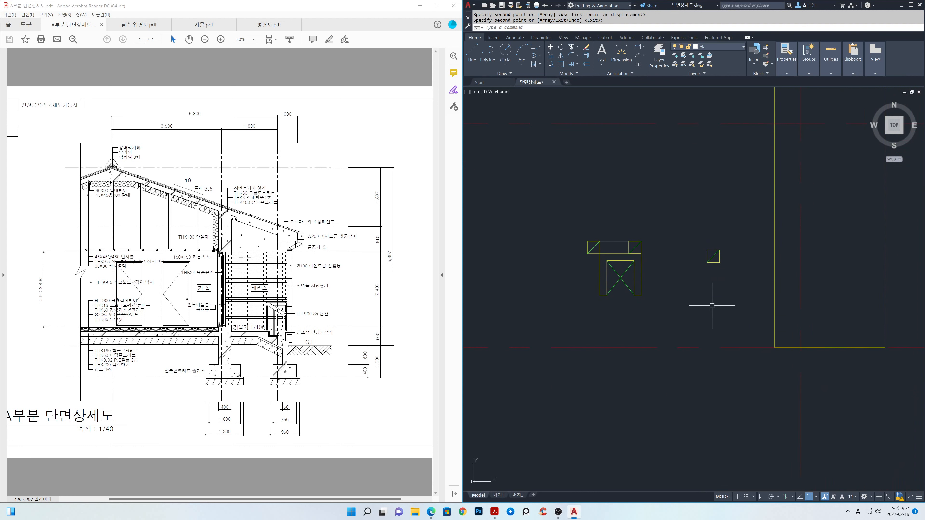
type("g")
key("Return")
left_click(669, 309)
left_click(579, 223)
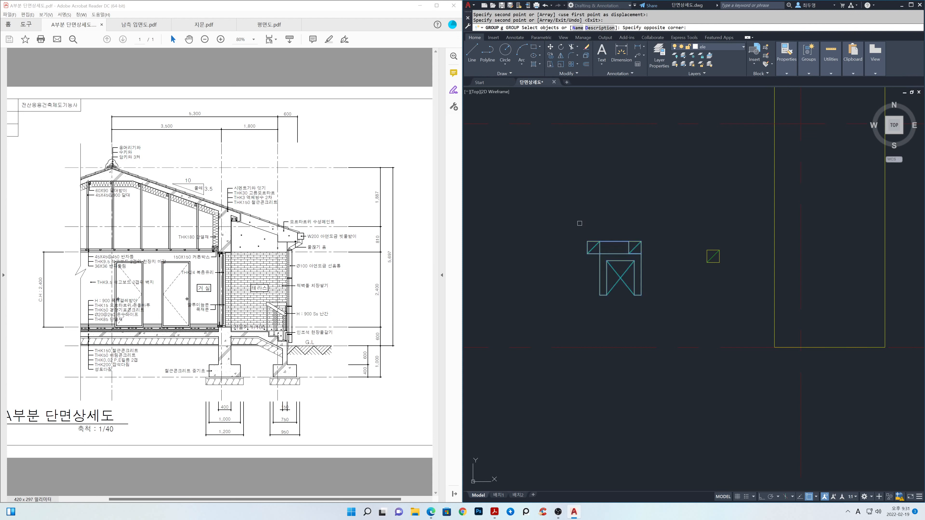
key("Return")
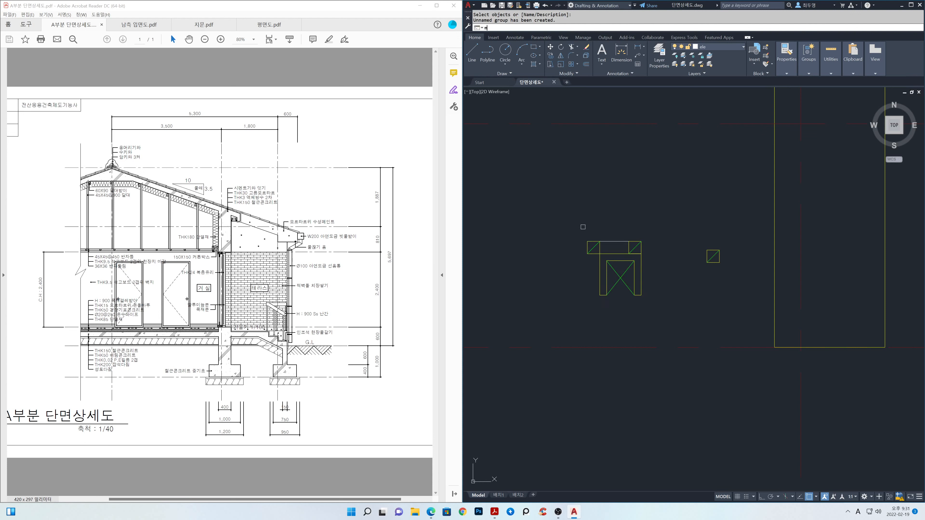
Move the curtain box group so its lower-right corner meets the hanging beam's lower-left corner
key("Return")
left_click(637, 280)
key("Return")
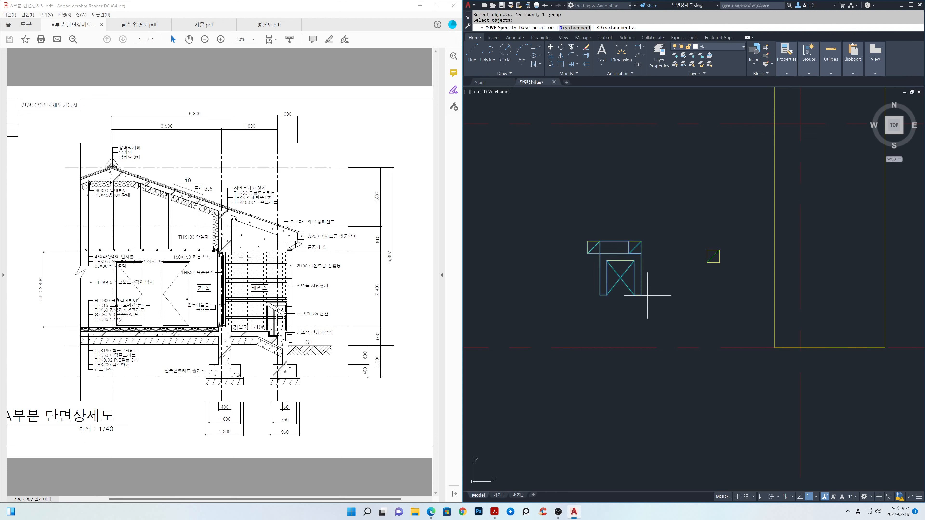
left_click(641, 295)
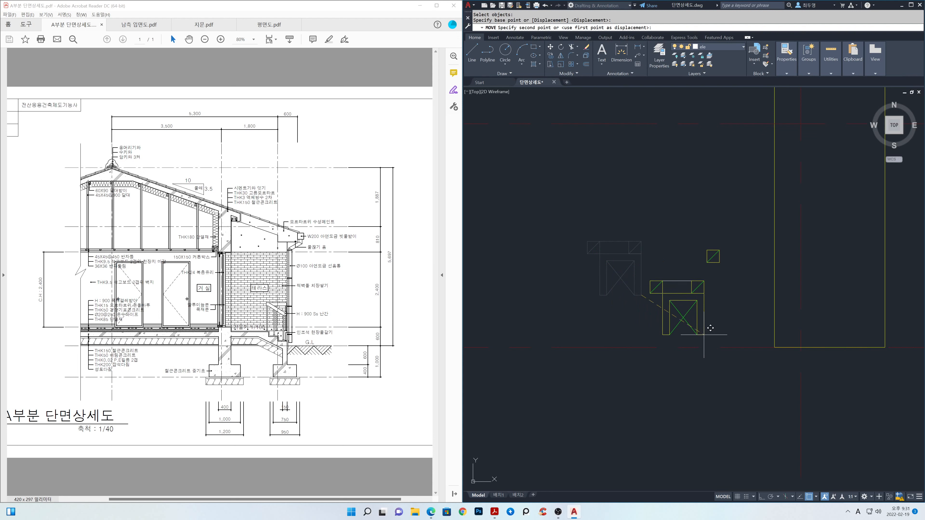
left_click(774, 347)
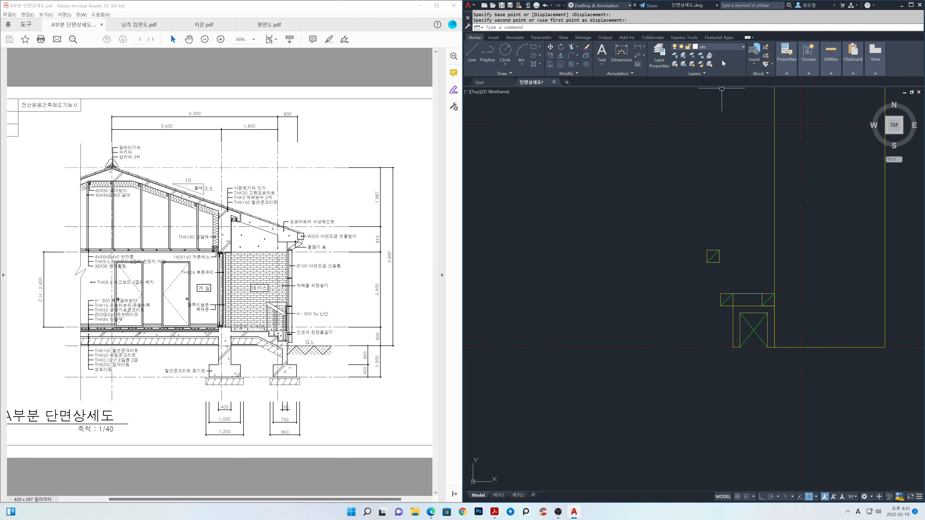
On the fin layer, draw a horizontal ceiling line from the curtain box's lower-left corner to the section's left boundary line
left_click(723, 49)
left_click(713, 90)
scroll(675, 356, "down", 2)
middle_click_drag(676, 356, 757, 334)
type("1")
key("Return")
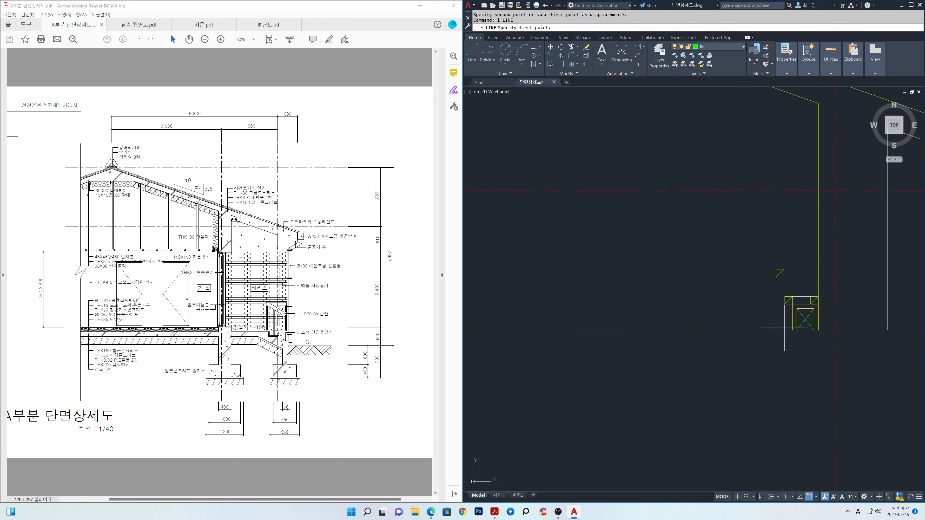
left_click(793, 330)
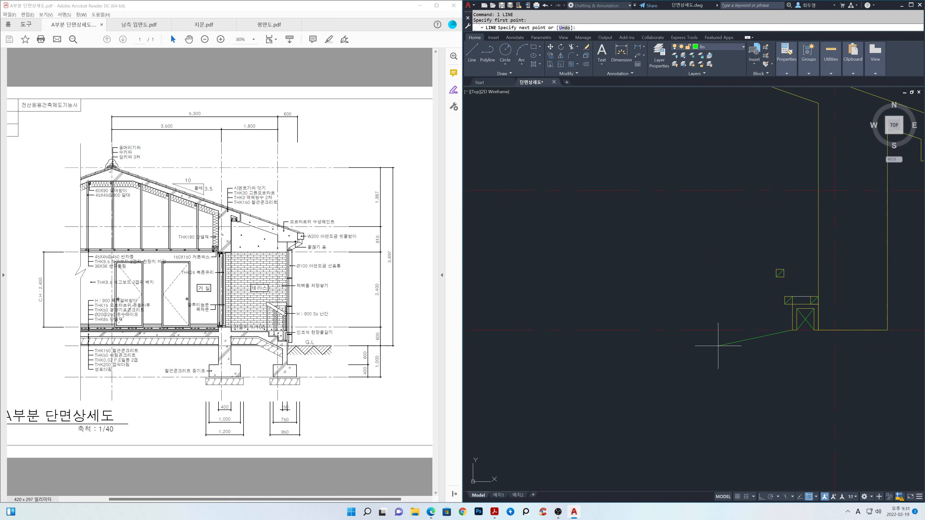
key("F8")
scroll(707, 347, "down", 4)
middle_click_drag(680, 351, 797, 335)
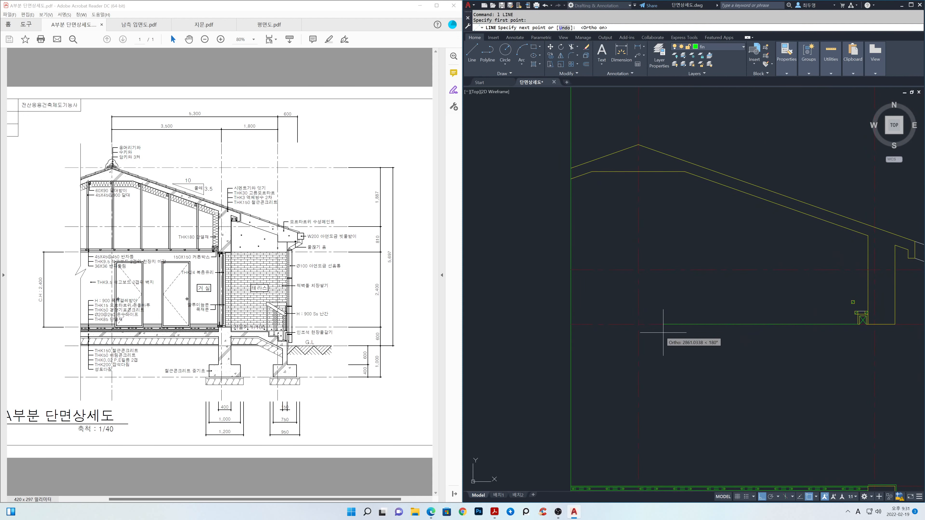
left_click(571, 324)
key("Return")
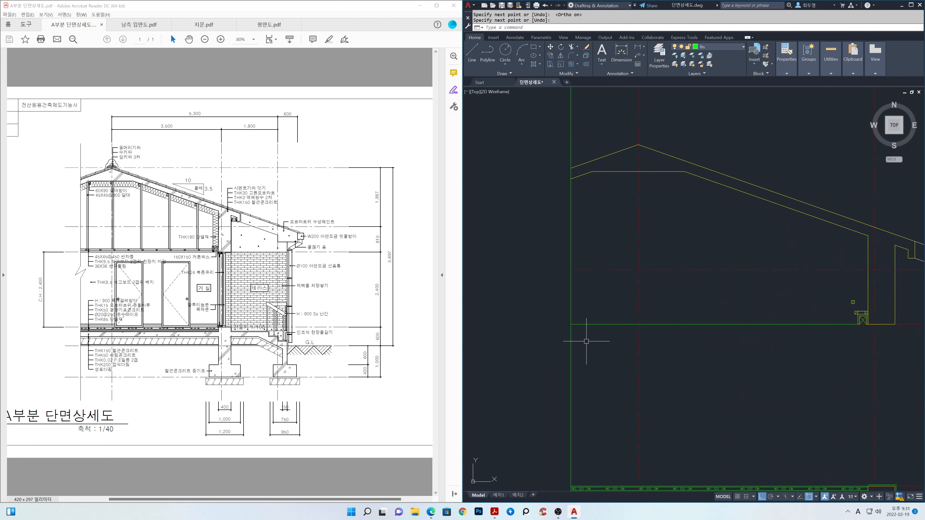
Offset the horizontal ceiling line upward by 36 beside the curtain box
scroll(846, 330, "up", 2)
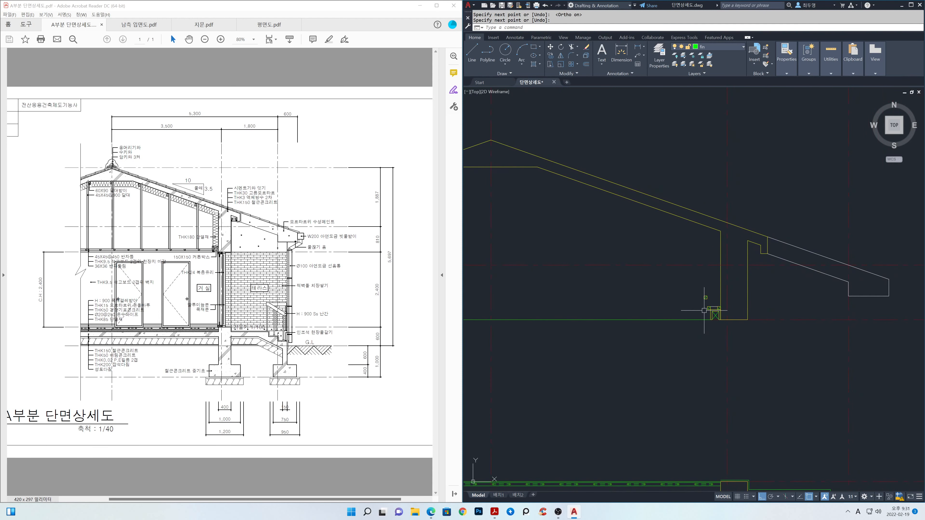
scroll(708, 310, "up", 2)
scroll(705, 308, "up", 4)
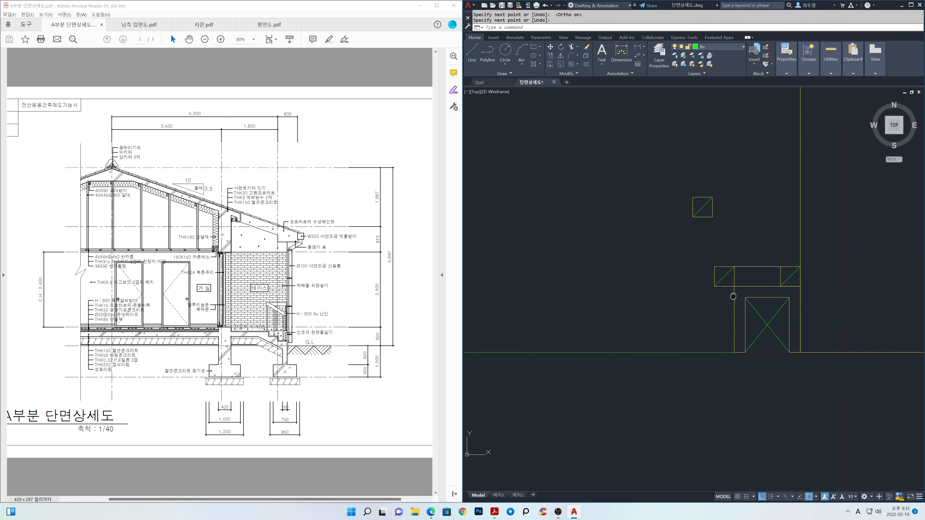
type("o")
key("Return")
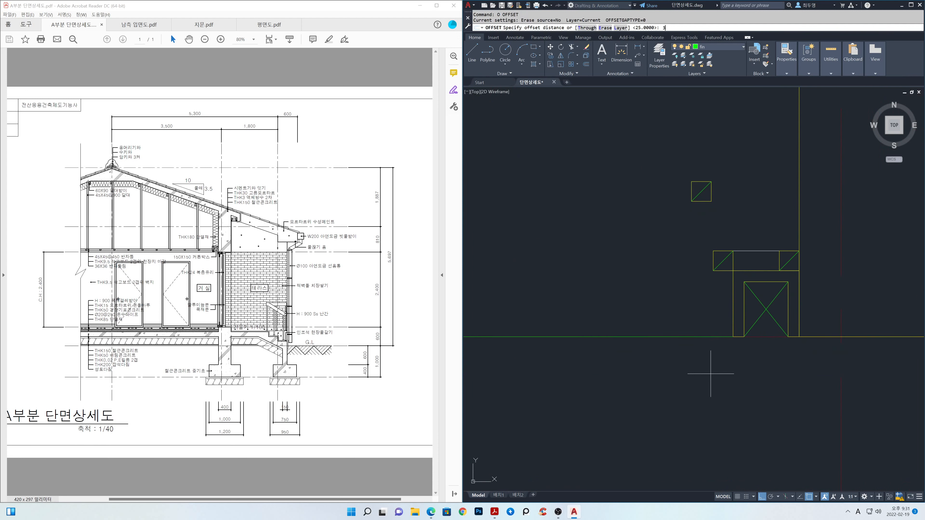
type("36")
key("Return")
left_click(686, 337)
left_click(686, 309)
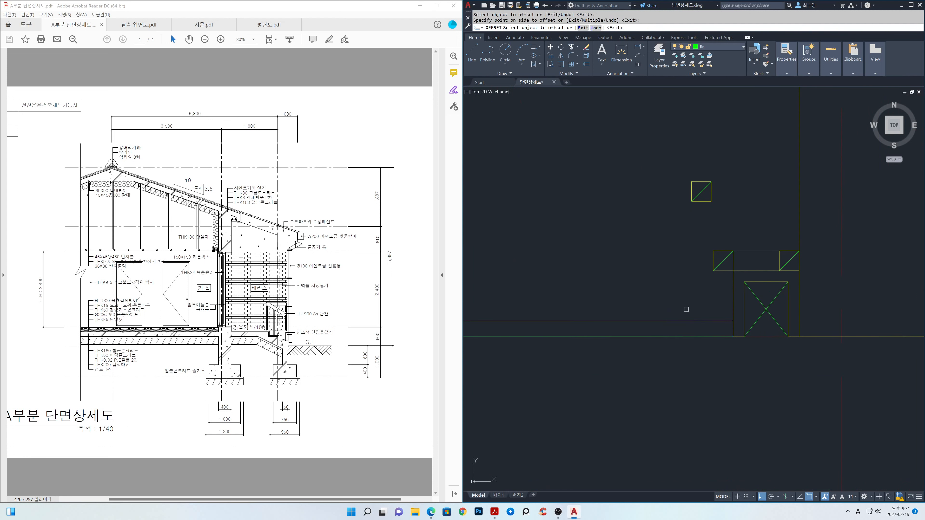
key("Return")
Offset the upper ceiling line upward by 19
key("Return")
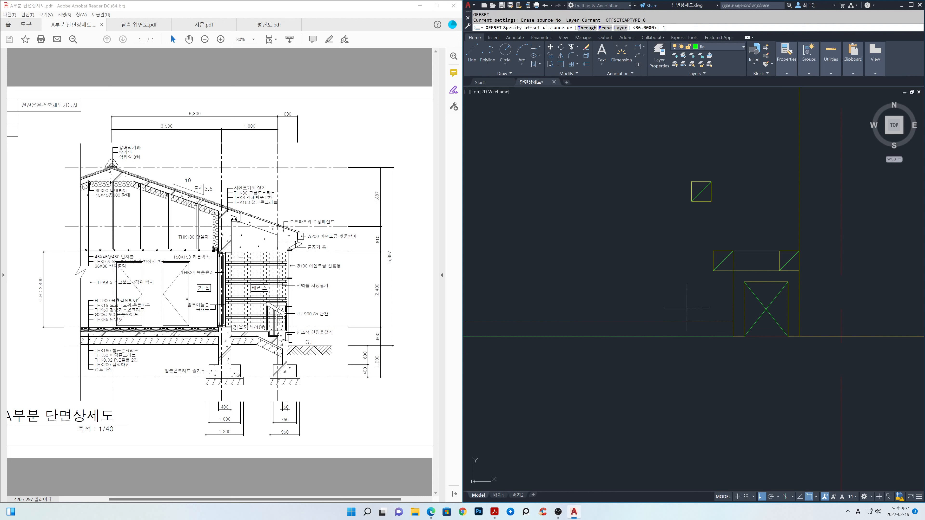
type("19")
key("Return")
left_click(687, 321)
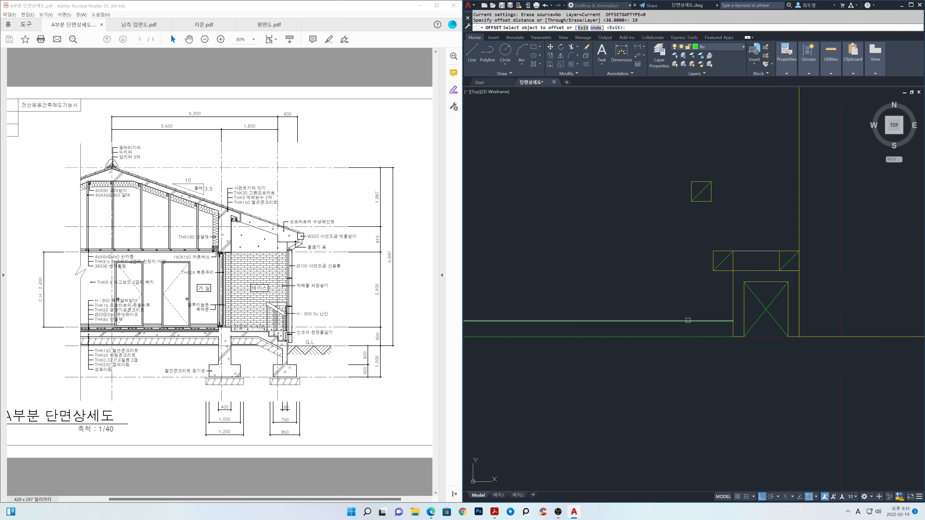
left_click(688, 296)
key("Return")
Offset the topmost ceiling line upward by 45
key("Return")
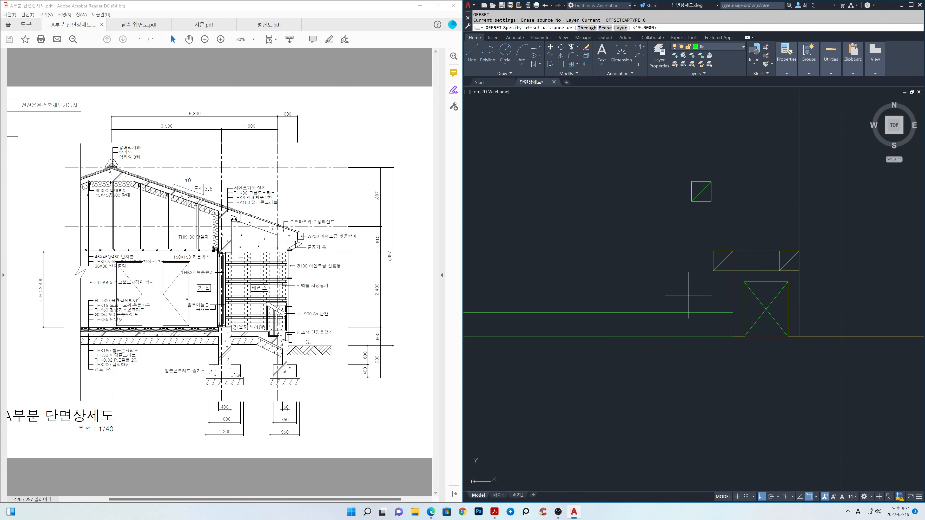
key("Return")
left_click(688, 313)
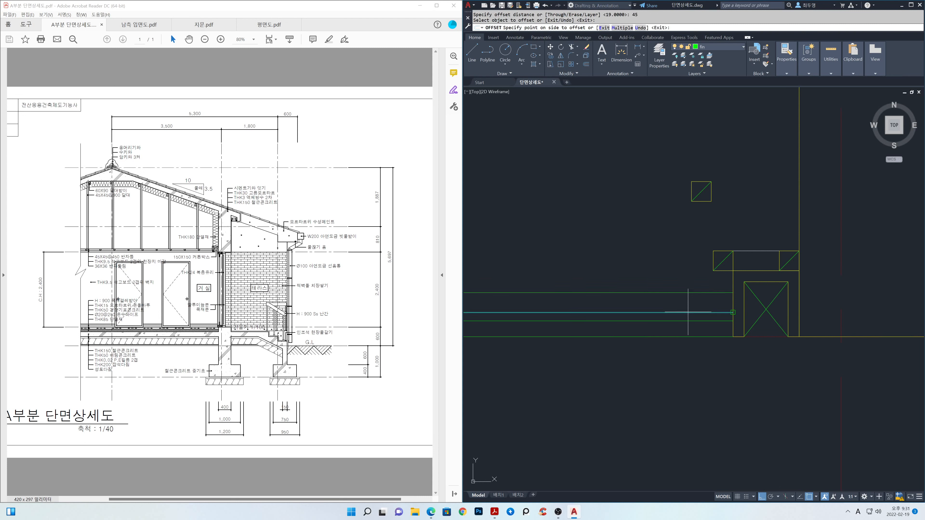
left_click(687, 280)
Put the topmost and bottommost ceiling lines on the ele layer
left_click(688, 280)
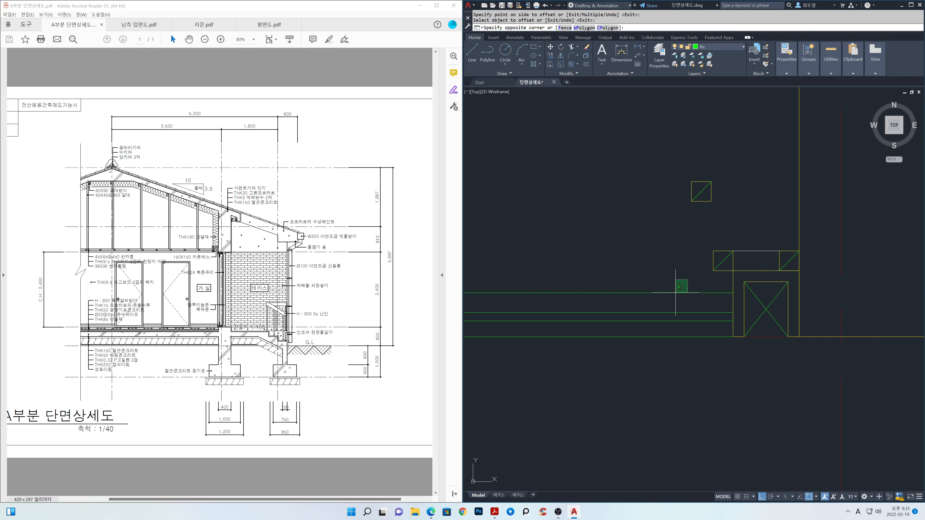
left_click(670, 300)
left_click(666, 329)
left_click(652, 345)
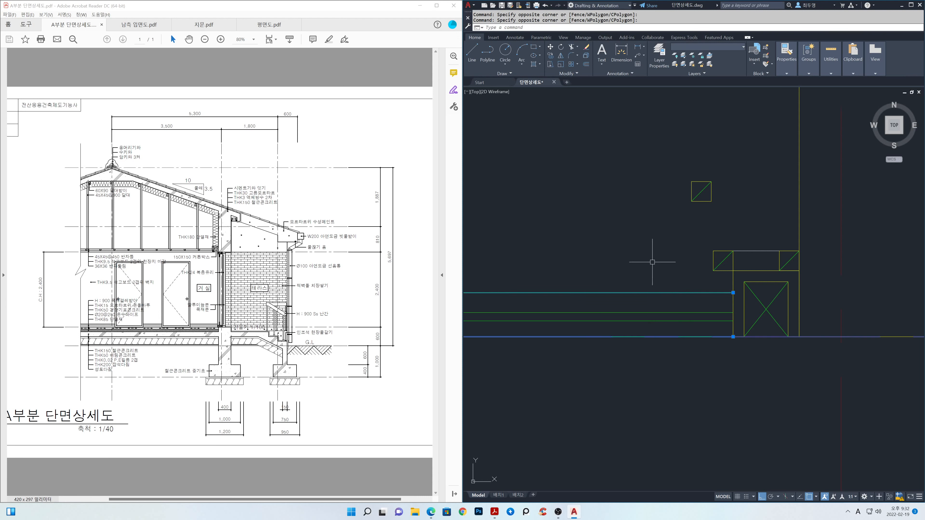
left_click(706, 47)
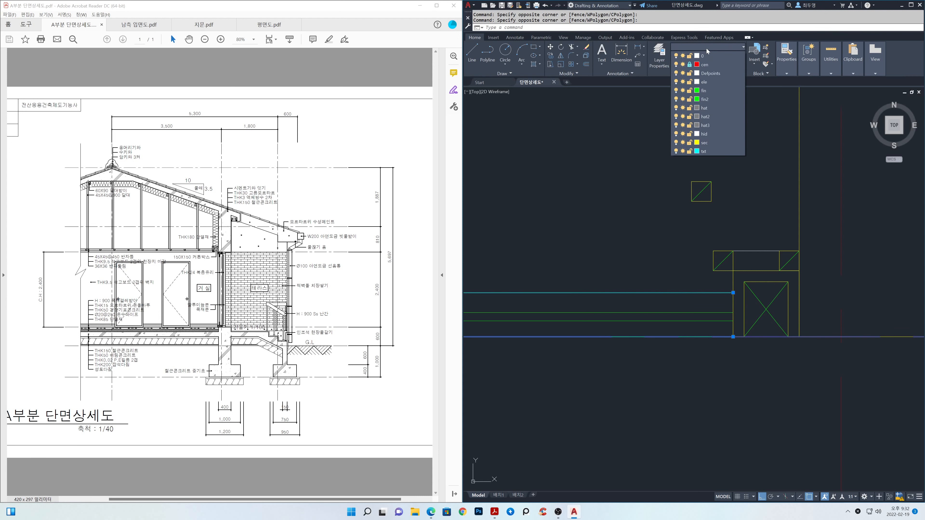
left_click(706, 82)
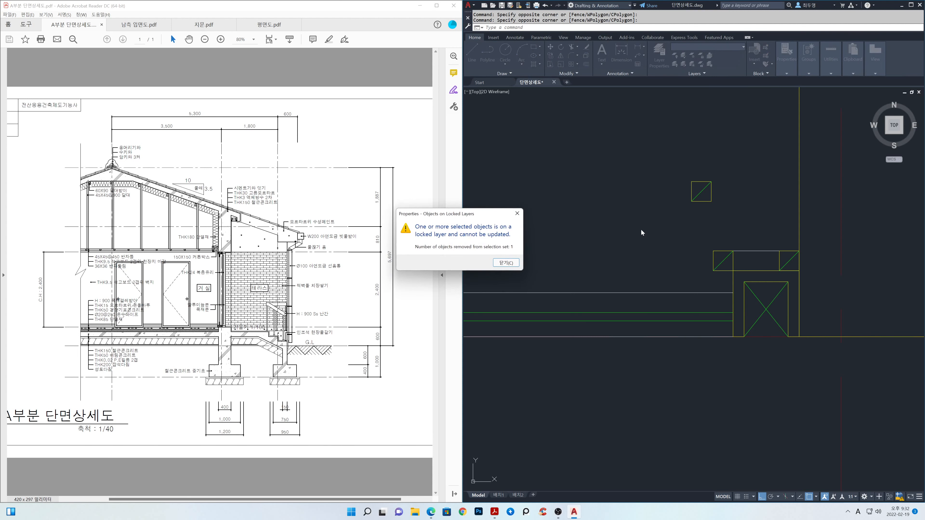
left_click(506, 262)
key("Escape")
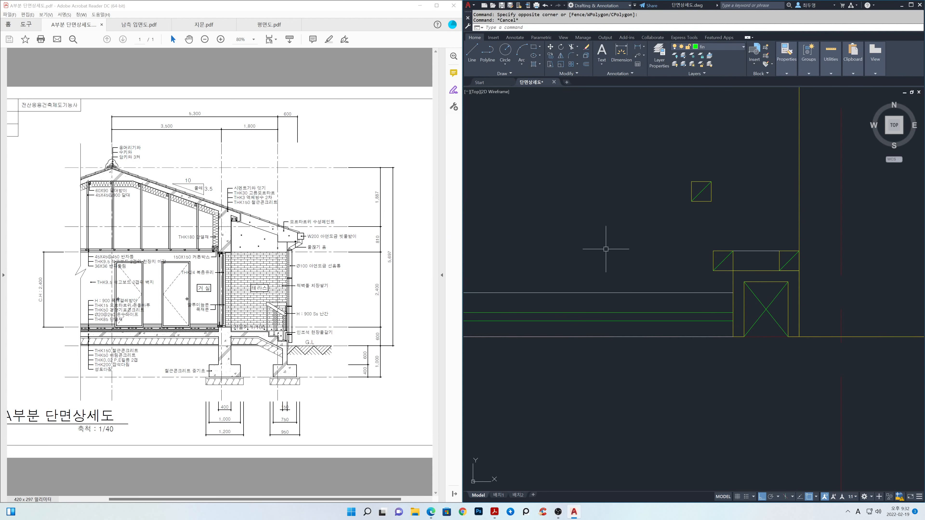
Move the spare square with its diagonal between the upper two ceiling lines, its right side against the curtain box's left edge
type("m")
key("Return")
left_click(728, 219)
left_click(680, 174)
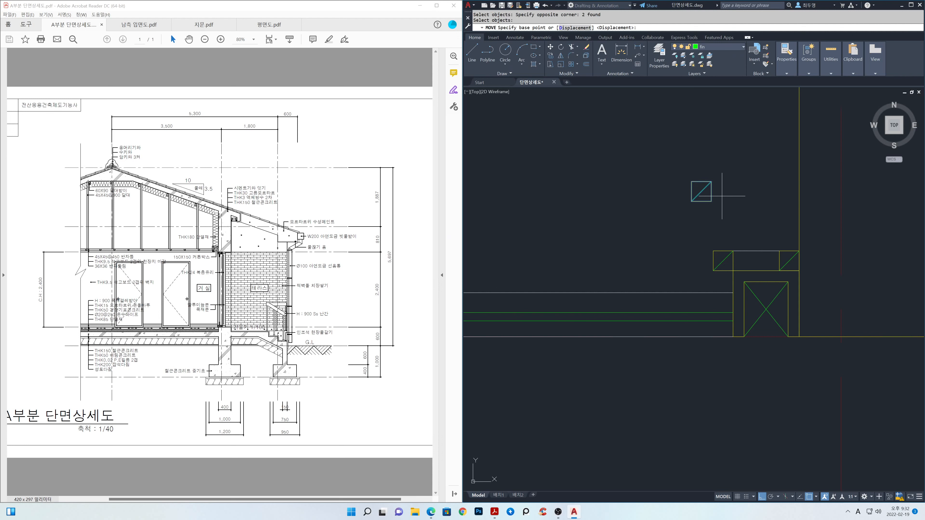
key("Return")
left_click(711, 201)
left_click(733, 312)
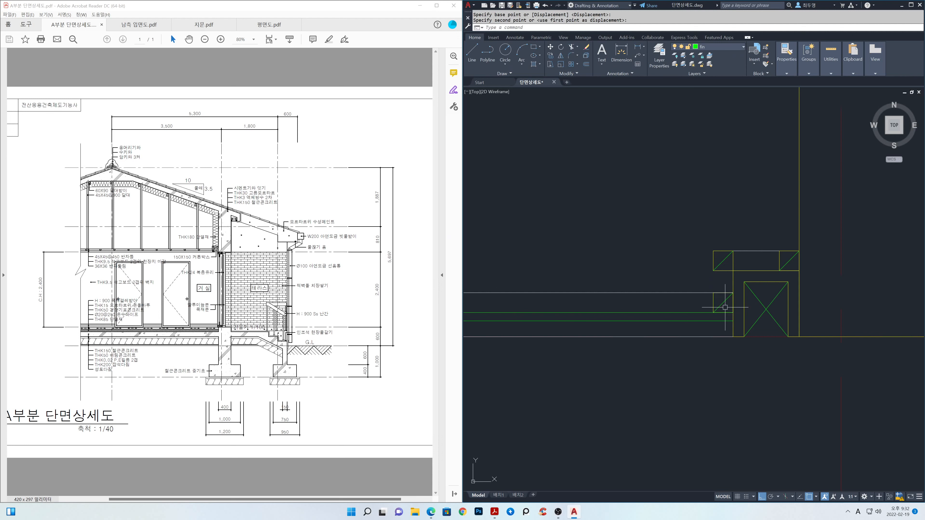
Make sec the current layer and draw a 36 by 36 rectangle in the empty area above the ceiling lines
left_click(728, 46)
left_click(706, 142)
type("rec")
key("Return")
left_click(619, 262)
type("d")
key("Return")
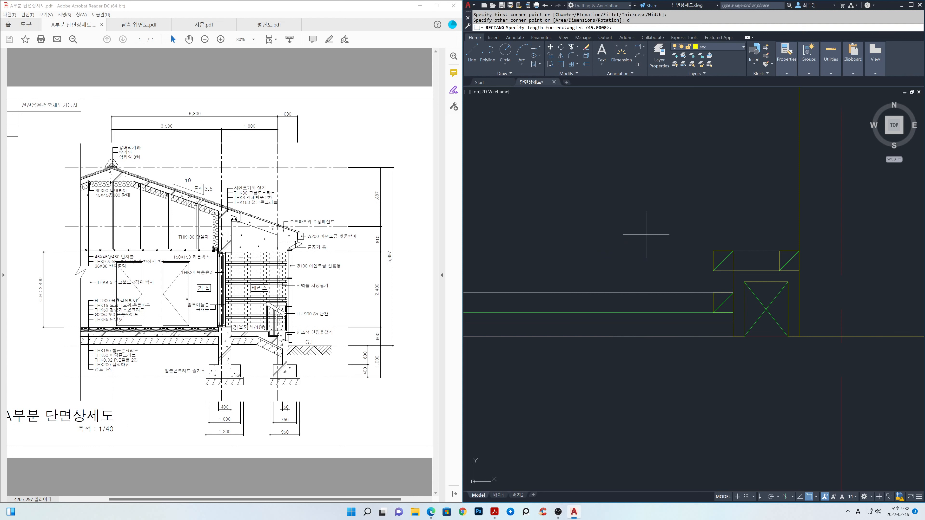
type("36")
key("Return")
key("Return")
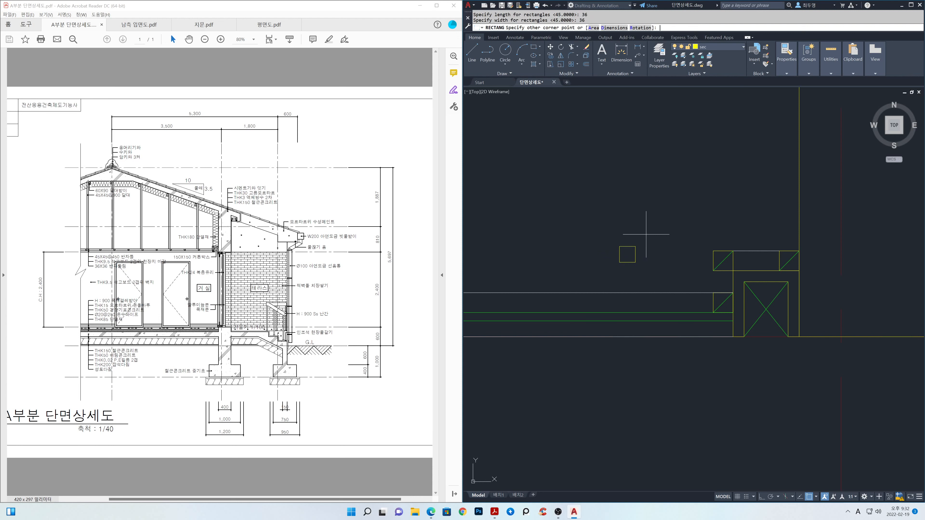
Move the 36 by 36 square so its lower-right corner meets the curtain box's lower-left corner
left_click(642, 273)
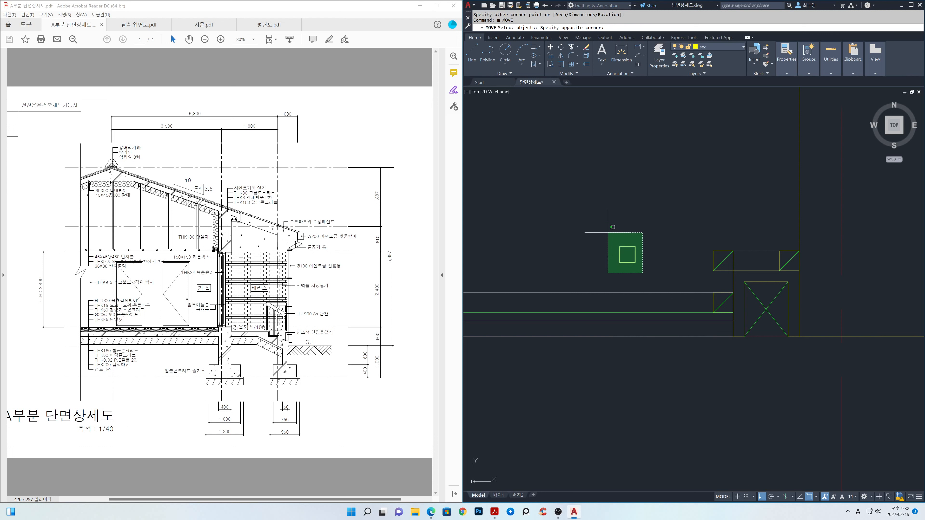
left_click(607, 232)
key("Return")
left_click(635, 262)
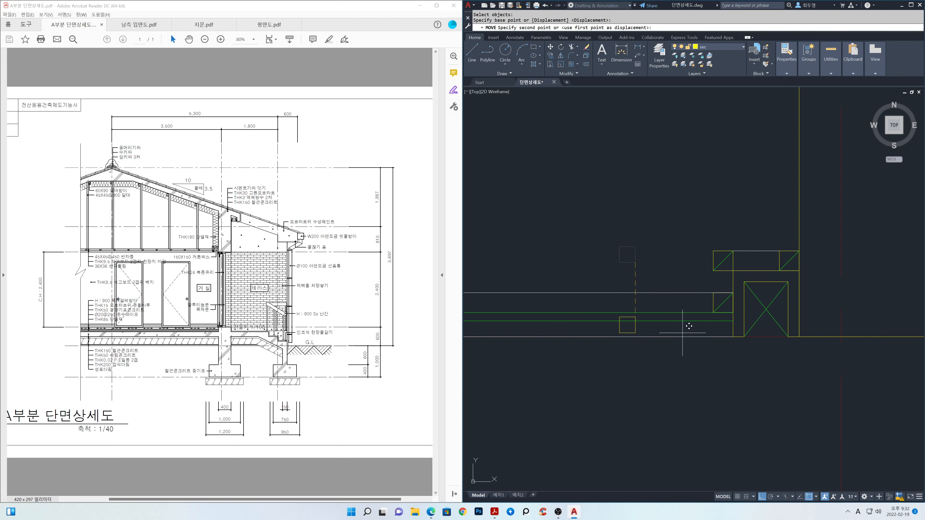
left_click(733, 337)
key("Return")
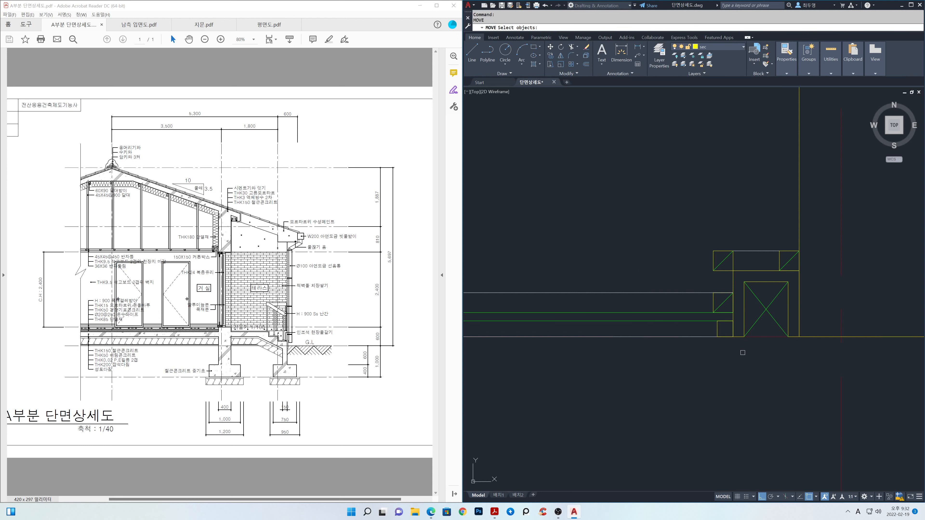
Copy the ceiling lines and their two end squares from the curtain box's lower-left corner to the lower-left corner of the eave beam
scroll(743, 352, "down", 5)
middle_click_drag(678, 406, 671, 417)
key("Return")
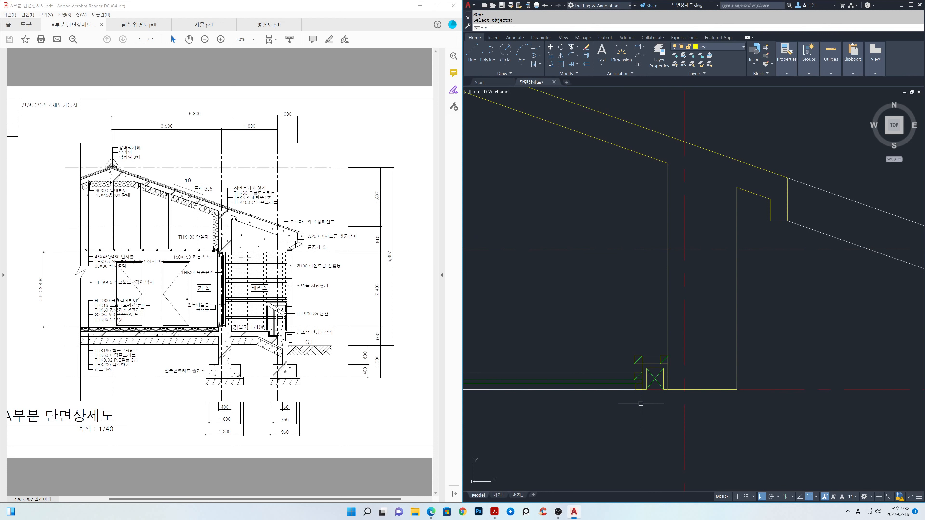
key("space")
left_click(639, 400)
left_click(620, 369)
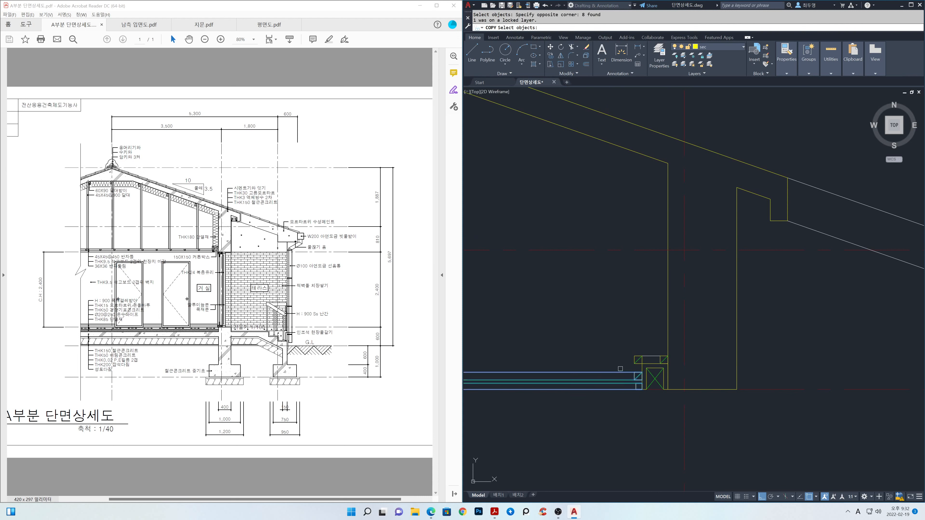
key("space")
left_click(642, 390)
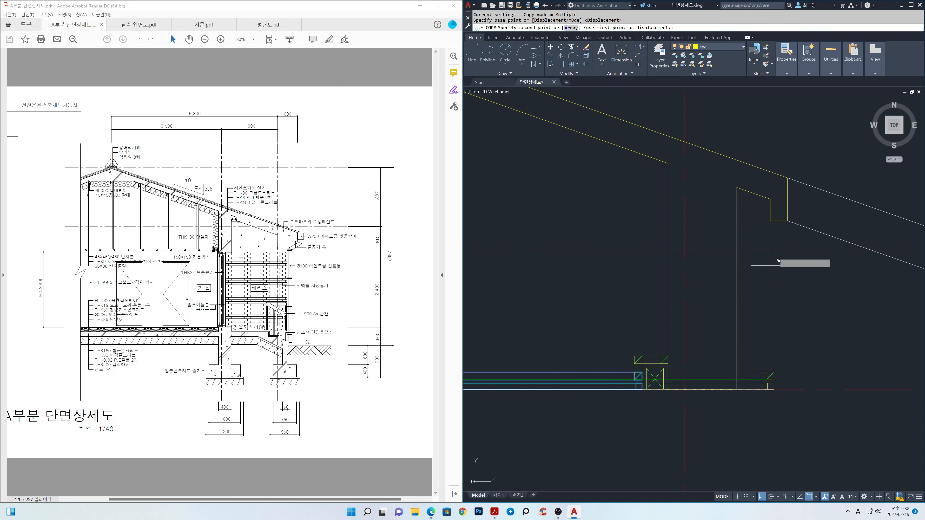
left_click(771, 221)
key("space")
Trim the copied ceiling lines back to the hanging beam's right vertical line
middle_click_drag(768, 242, 745, 342)
scroll(743, 317, "up", 4)
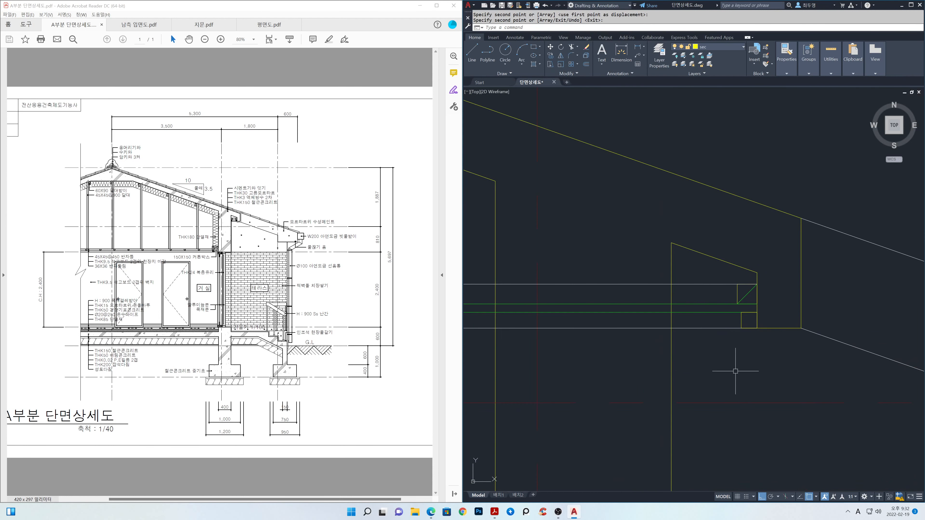
type("tr")
key("space")
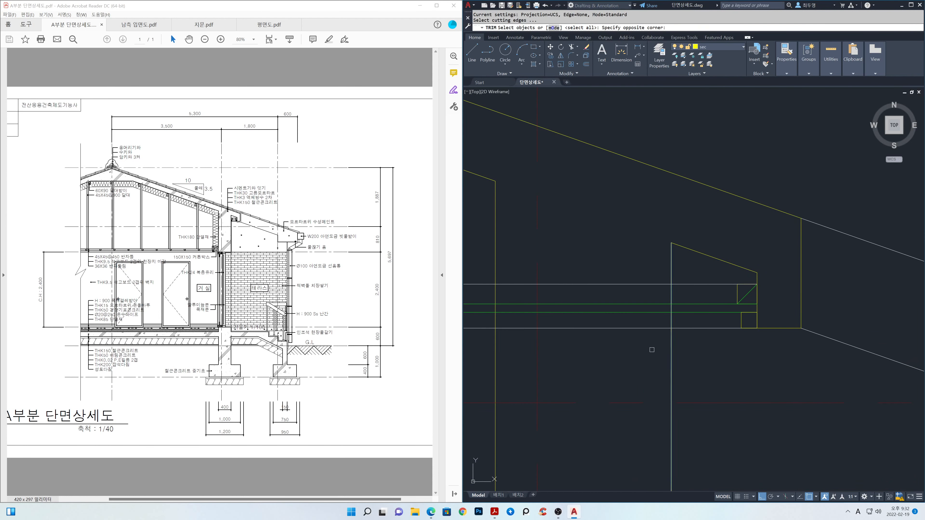
left_click(653, 349)
left_click(641, 264)
key("space")
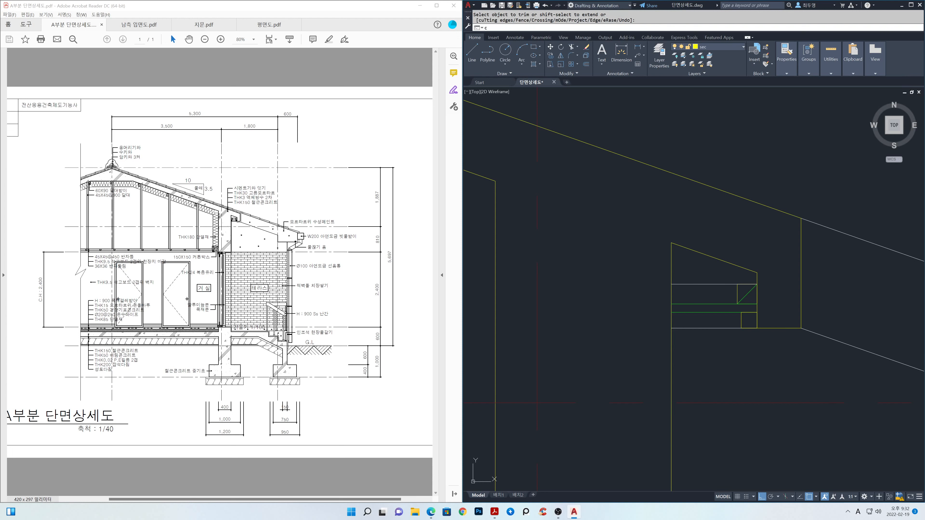
type("c")
key("space")
key("Escape")
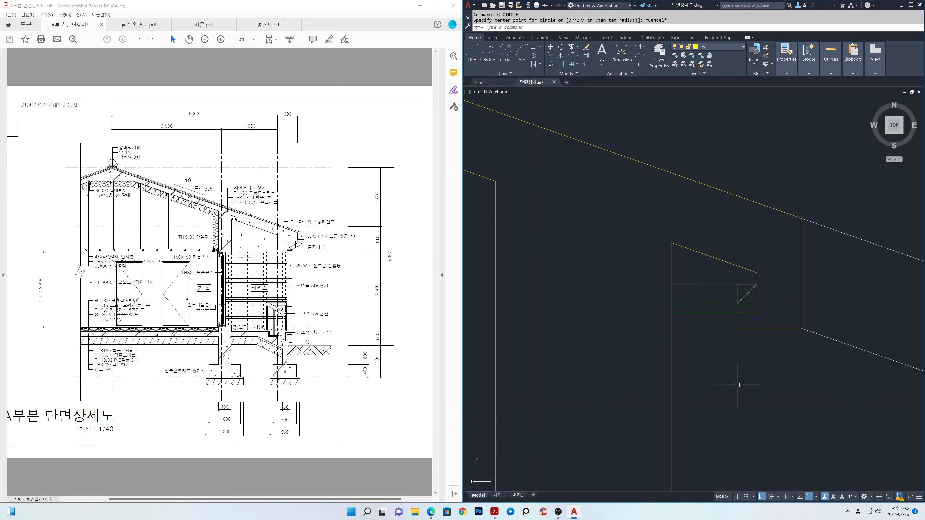
Copy the terrace ceiling's small lower square to the opposite end, against the hanging beam's right vertical line
type("cp")
key("space")
left_click(741, 322)
key("space")
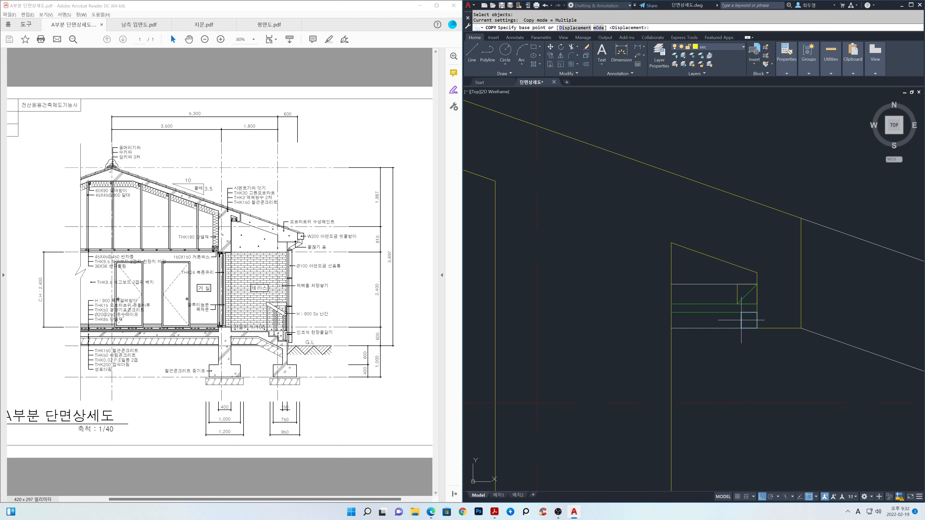
left_click(741, 327)
left_click(672, 328)
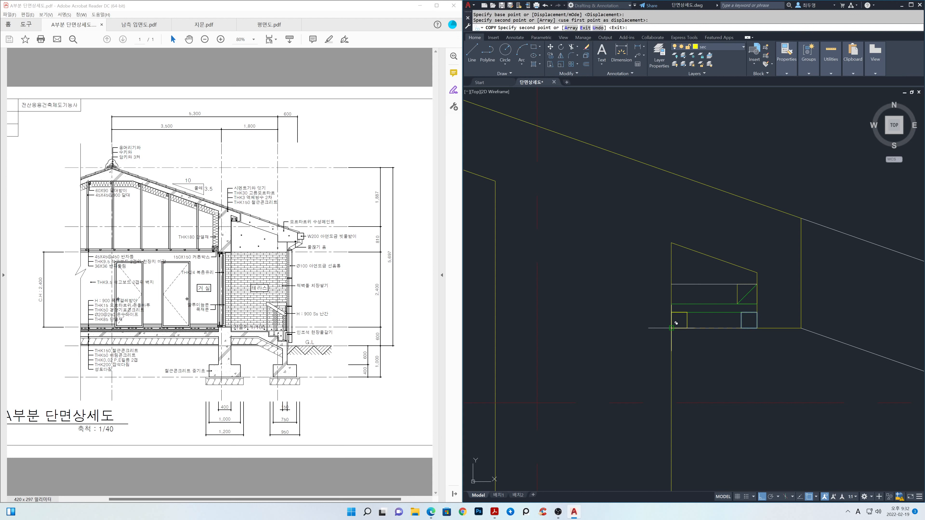
key("space")
Copy the terrace ceiling's upper square with its diagonal to the opposite end, against the hanging beam's right vertical line
key("space")
left_click(751, 299)
left_click(738, 294)
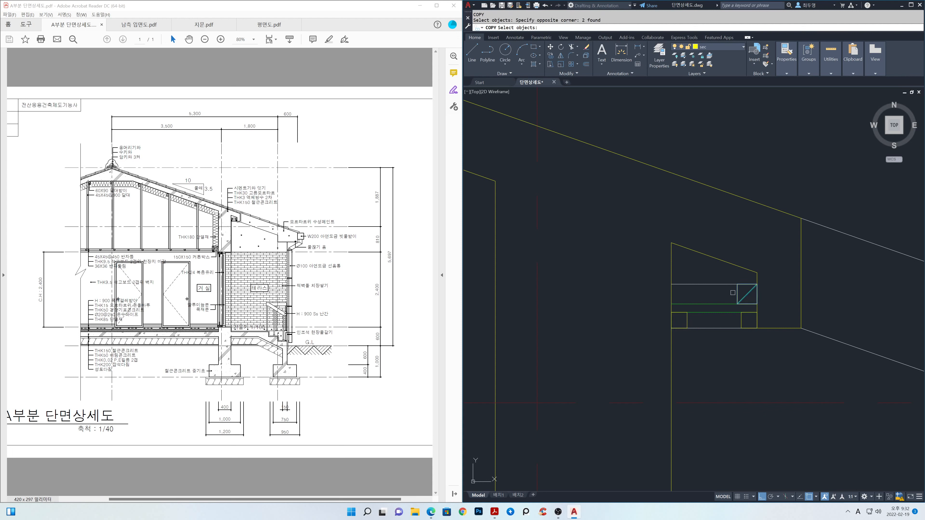
key("space")
left_click(737, 304)
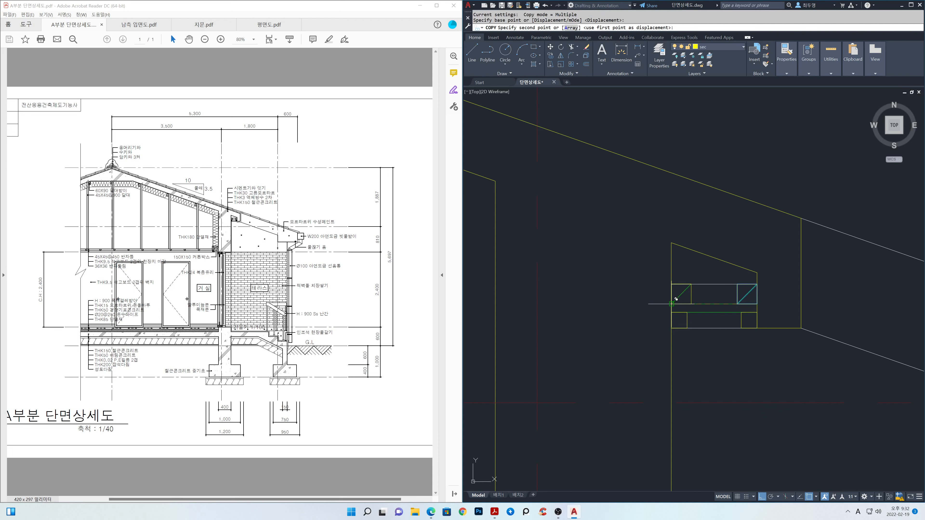
left_click(672, 304)
key("space")
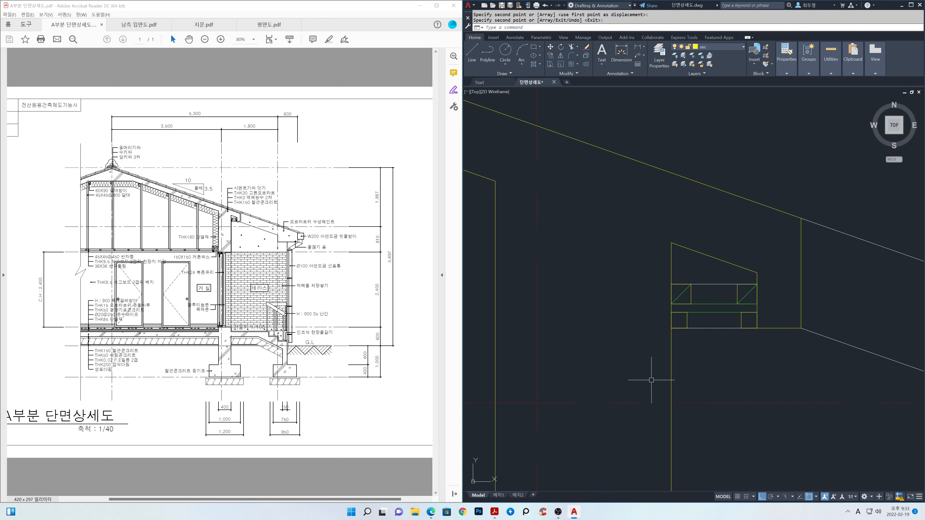
Array the indoor ceiling's upper square with its diagonal along the ceiling's top line as a path array
scroll(636, 330, "down", 4)
scroll(636, 330, "down", 3)
middle_click_drag(634, 364, 812, 301)
scroll(757, 388, "up", 4)
middle_click_drag(770, 390, 791, 392)
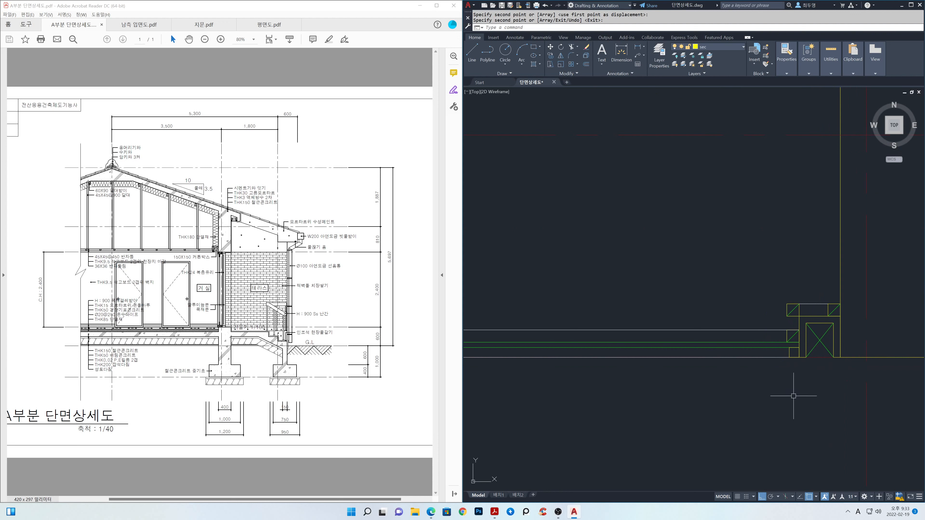
type("r")
key("Return")
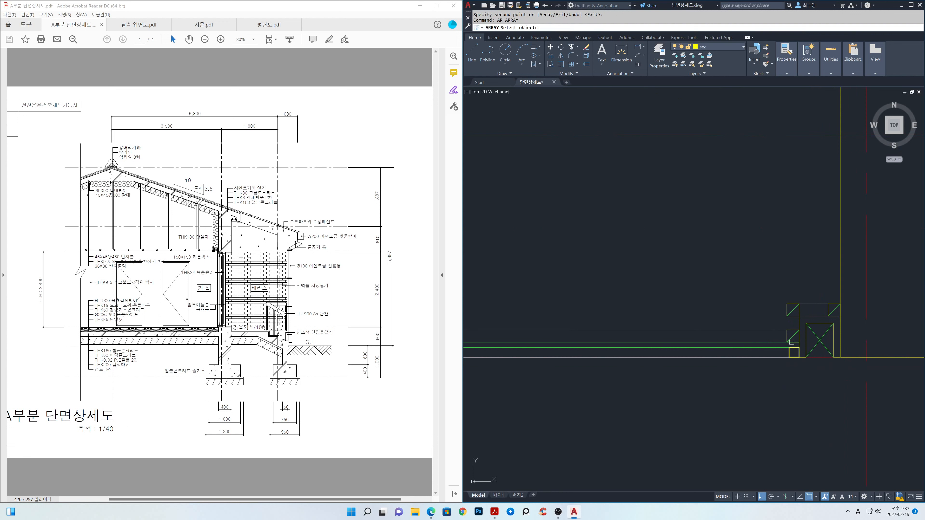
left_click(792, 350)
left_click(791, 336)
key("Return")
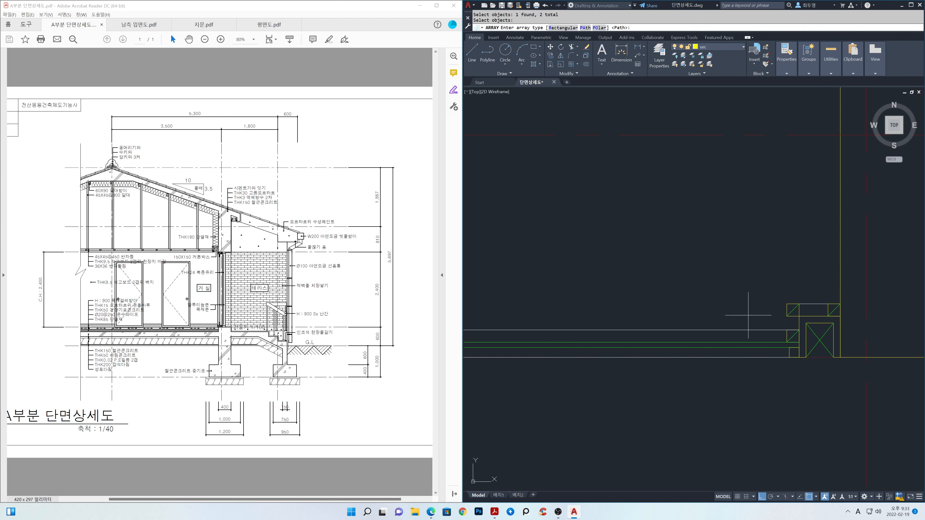
key("Return")
left_click(748, 330)
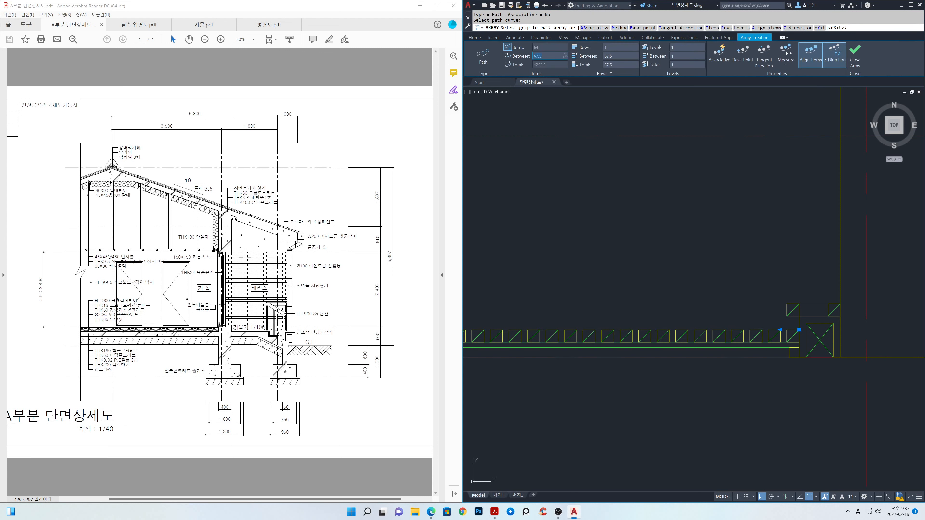
Set the spacing between the arrayed squares to 450 and finish the array
type("450")
key("Return")
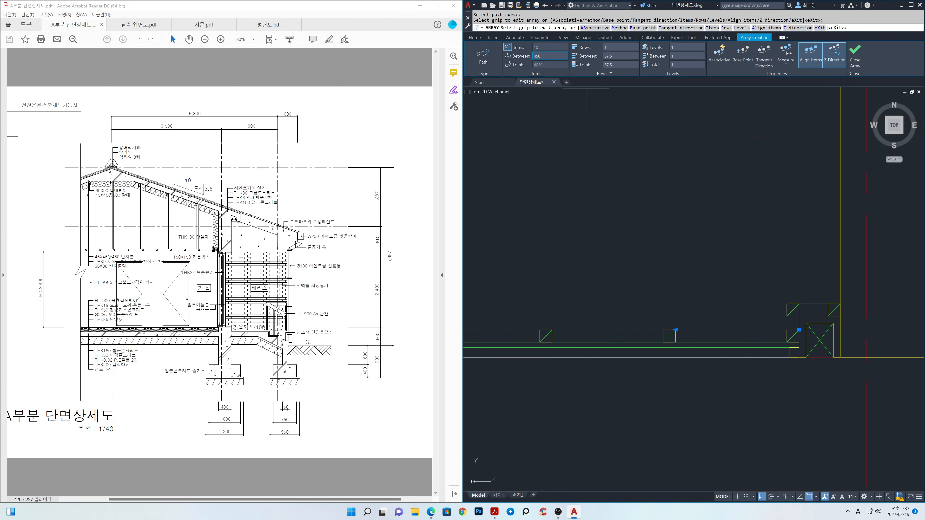
scroll(634, 239, "down", 4)
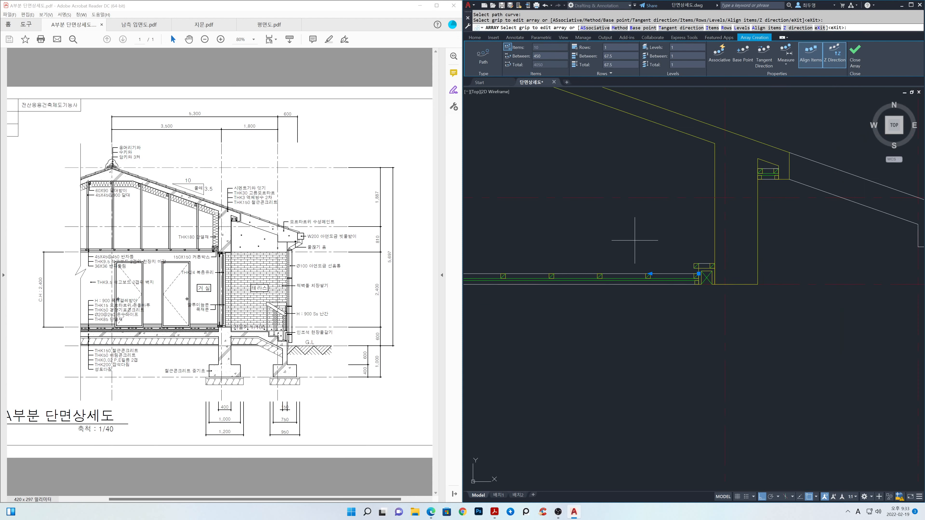
mouse_move(635, 240)
middle_mouse_down()
mouse_move(755, 299)
mouse_move(786, 304)
middle_mouse_up()
scroll(714, 309, "down", 2)
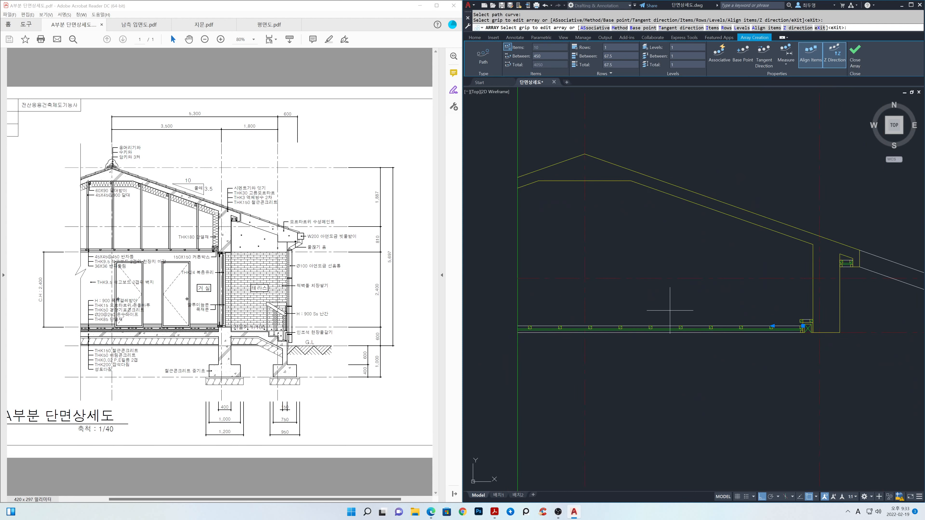
middle_click_drag(669, 312, 697, 319)
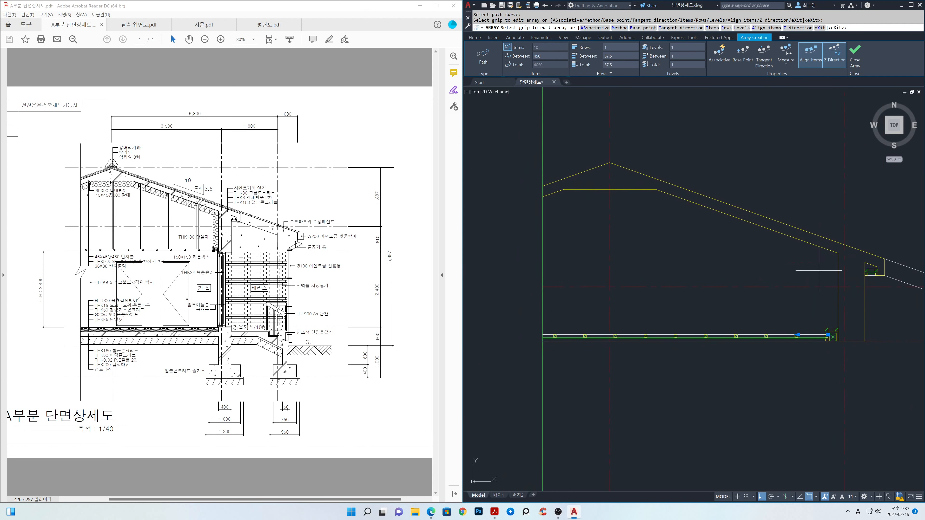
left_click(855, 54)
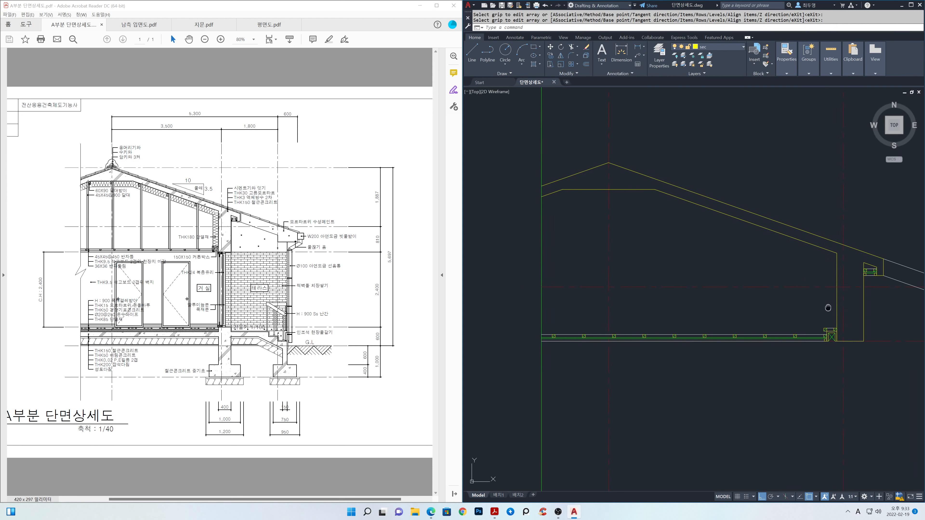
On the ele layer, draw a vertical line upward from the upper-left corner of the first arrayed square beside the curtain box
middle_click_drag(826, 326, 760, 337)
scroll(761, 307, "up", 2)
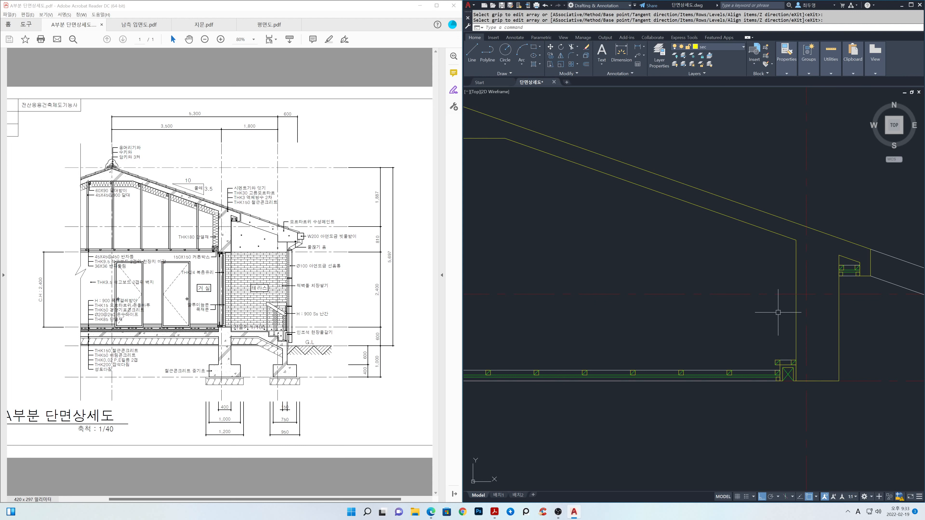
left_click(723, 48)
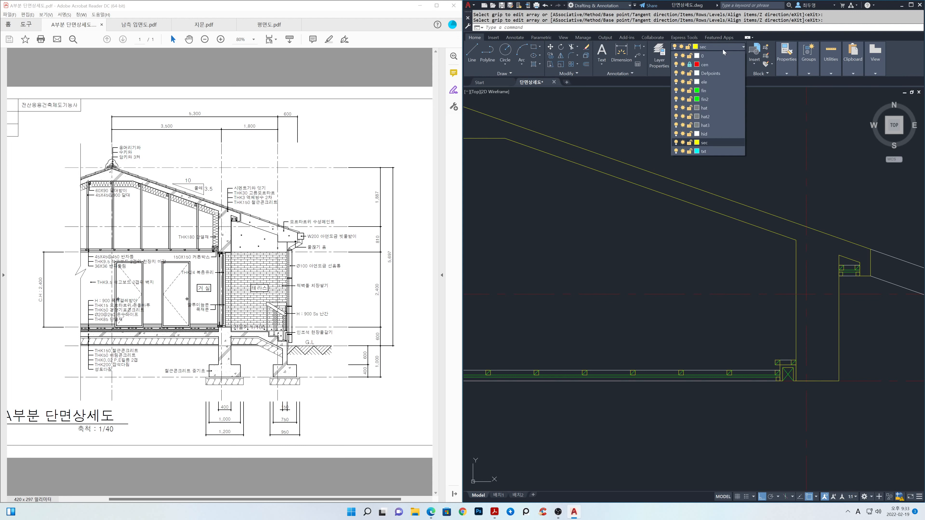
left_click(717, 80)
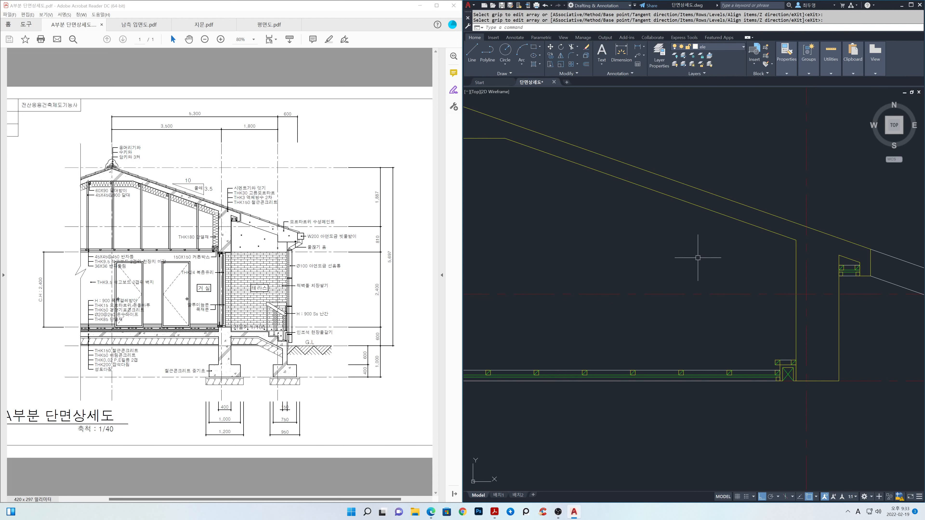
key("Return")
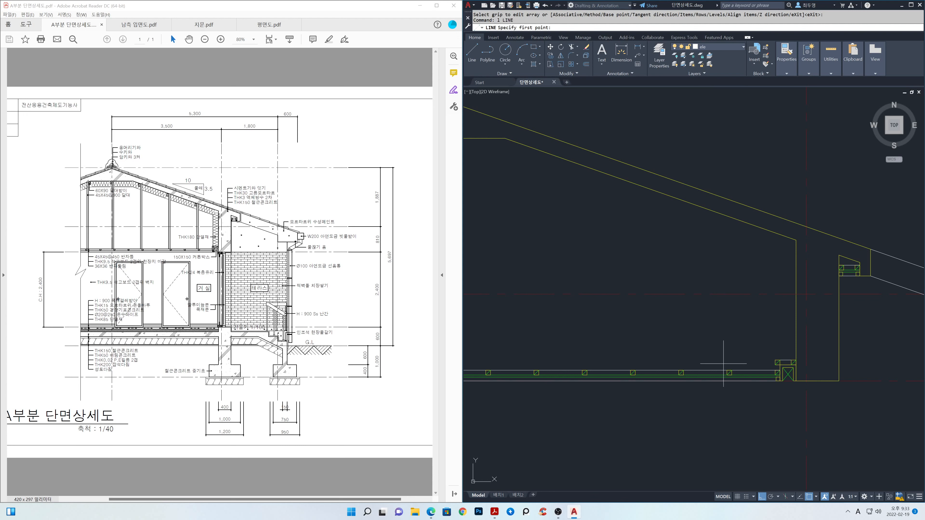
left_click(727, 371)
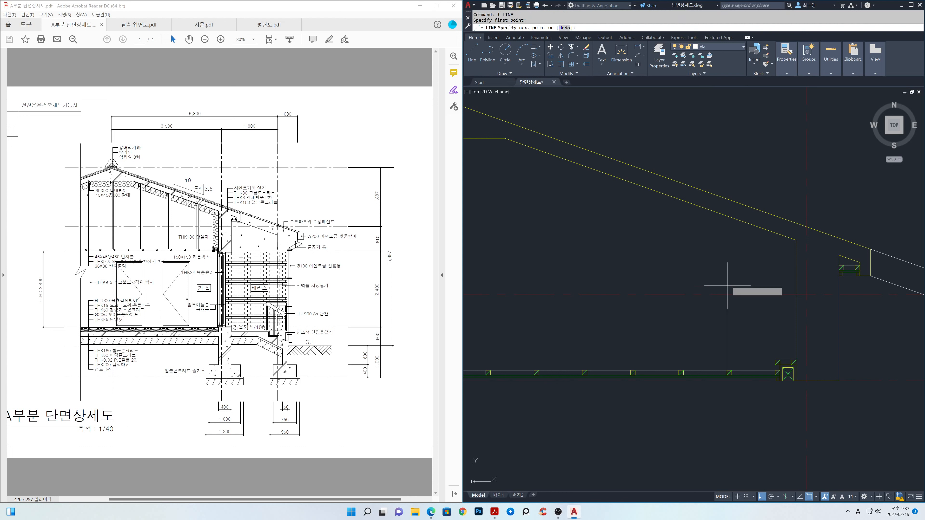
left_click(733, 250)
key("Return")
Offset the vertical hanger line 45 to the left
key("Return")
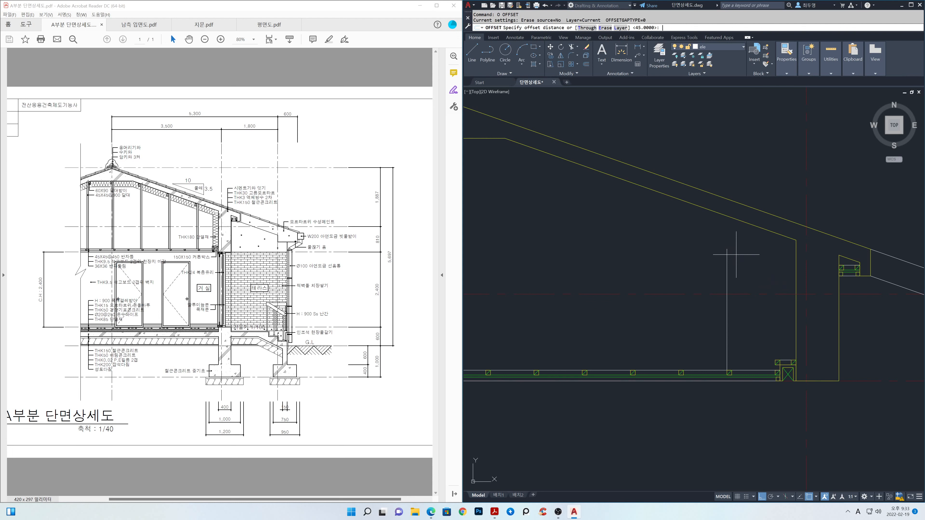
type("45")
key("Return")
left_click(727, 260)
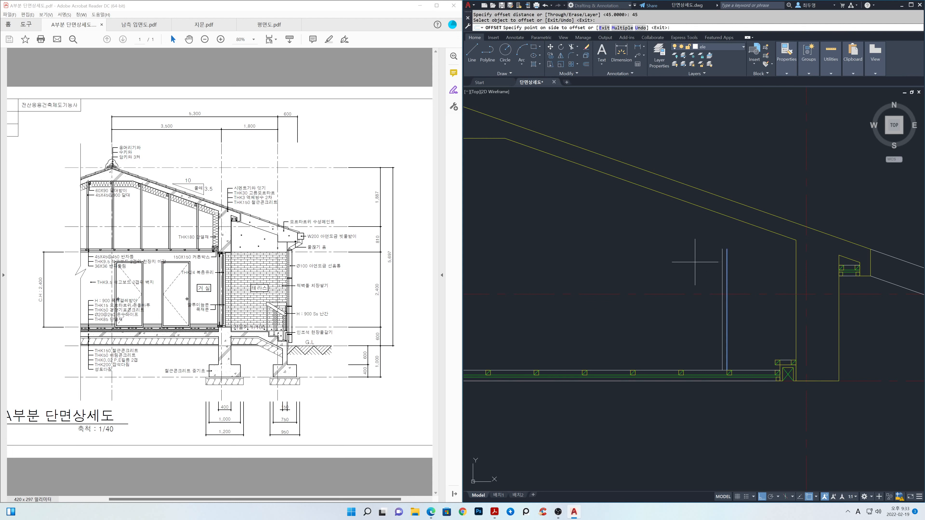
left_click(695, 262)
key("Return")
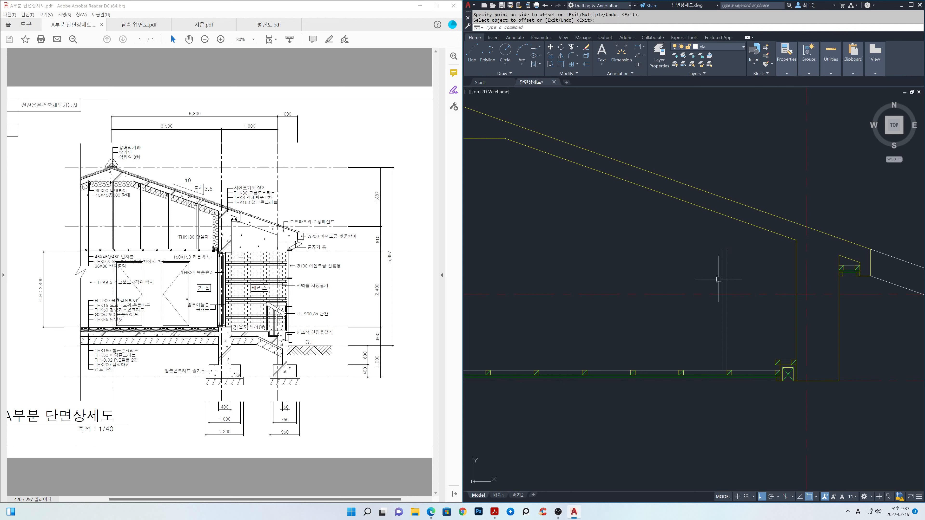
Copy the pair of hanger lines leftward four times, placing a pair at every second ceiling square
key("Return")
left_click(733, 282)
left_click(707, 272)
key("Return")
left_click(727, 371)
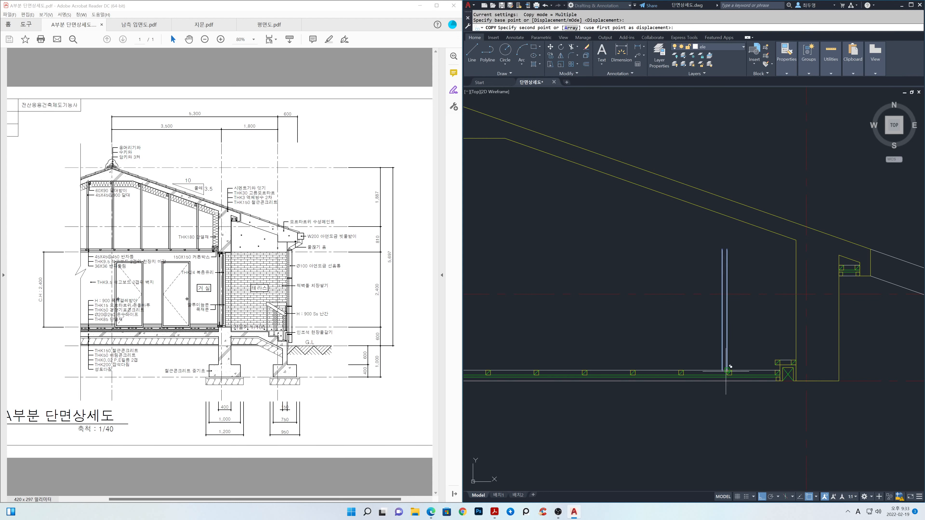
left_click(625, 370)
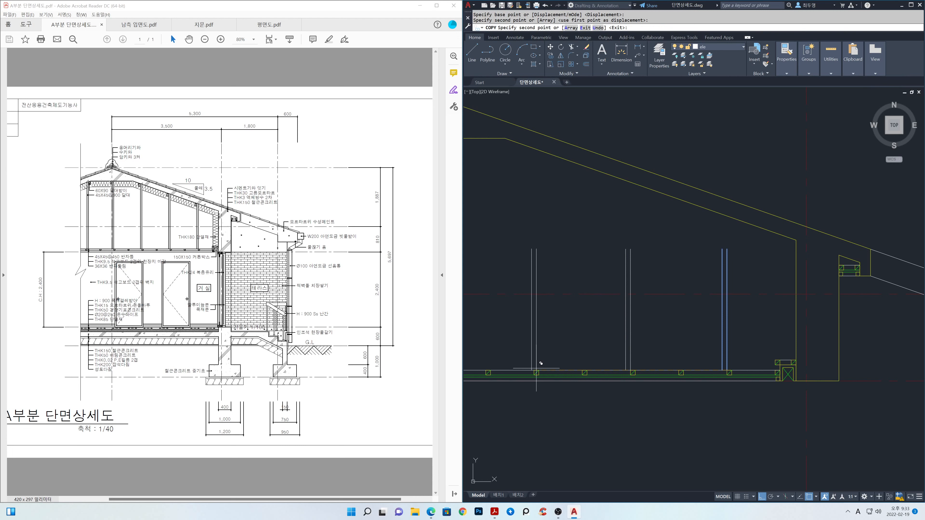
left_click(534, 370)
middle_click_drag(536, 364, 720, 355)
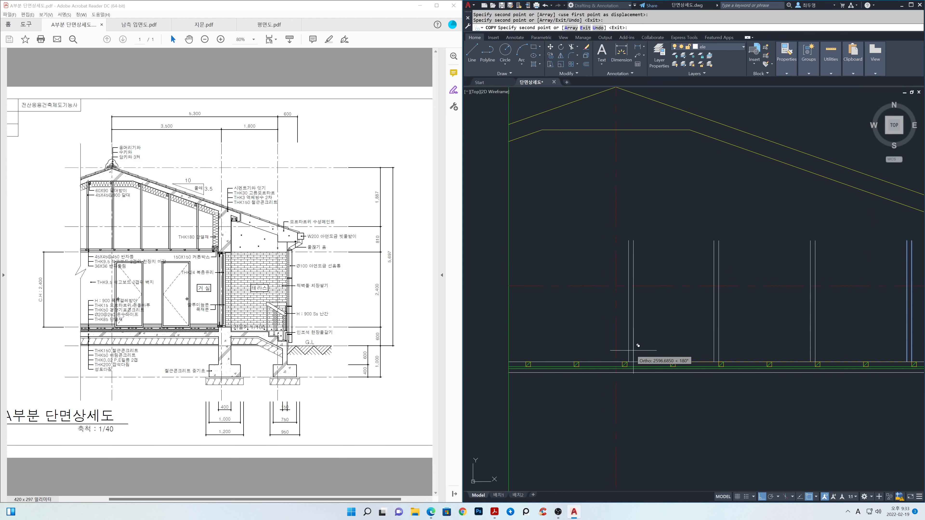
left_click(623, 361)
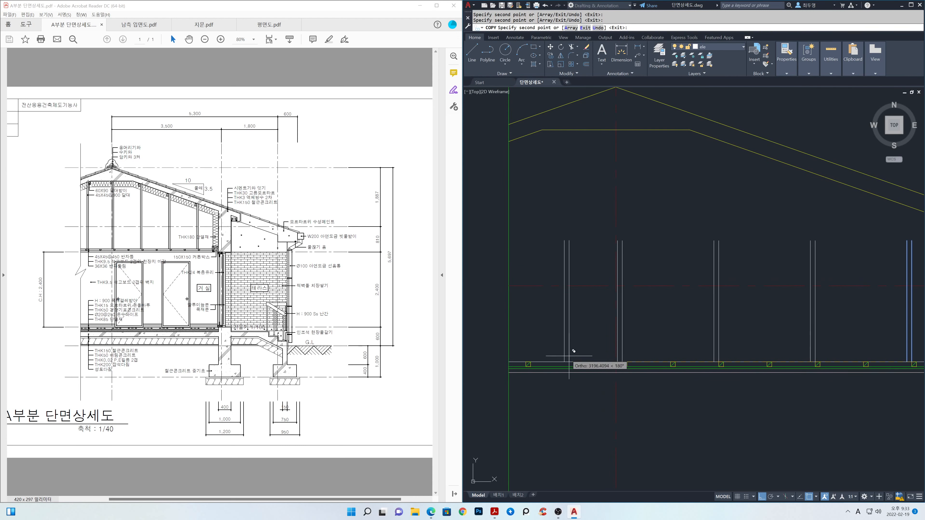
left_click(525, 355)
key("Return")
Move the leftmost hanger pair right so its left line meets the upper-right corner of the ceiling square below
scroll(592, 328, "up", 3)
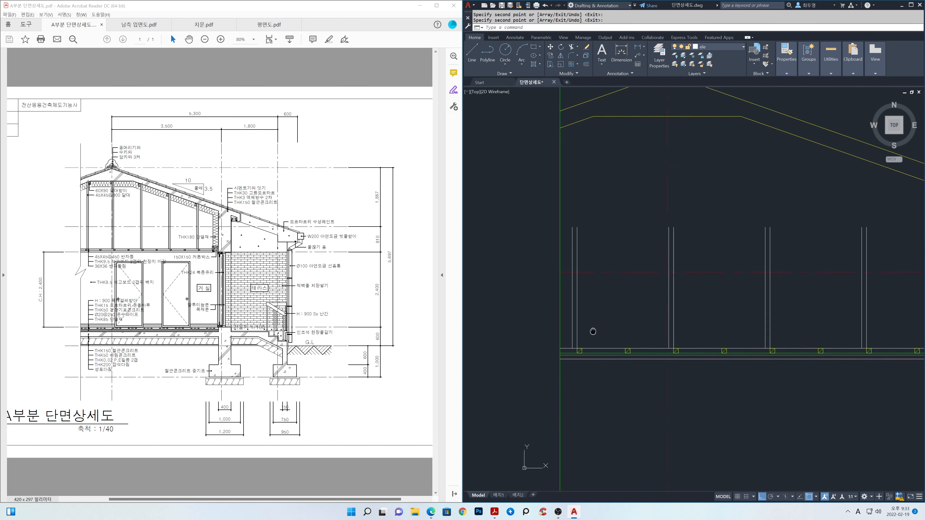
type("m")
key("Return")
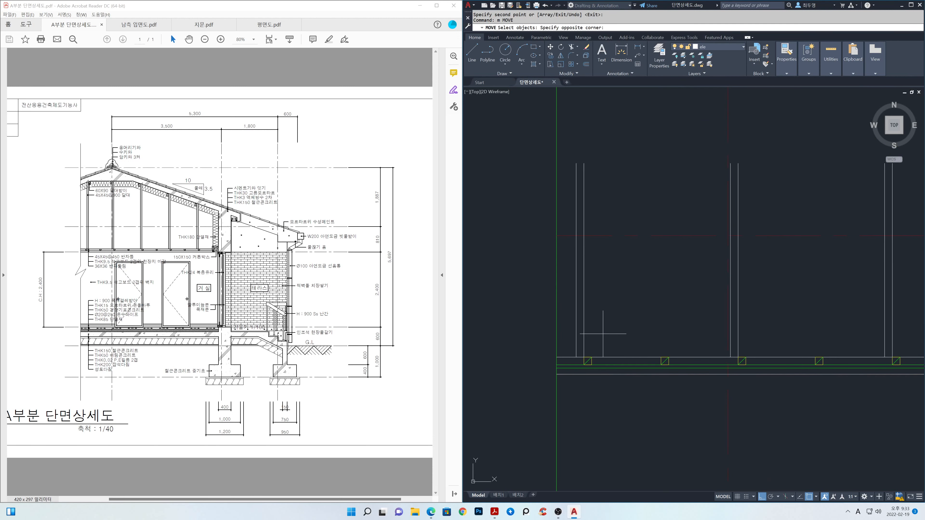
left_click(603, 327)
left_click(569, 329)
key("Return")
left_click(576, 357)
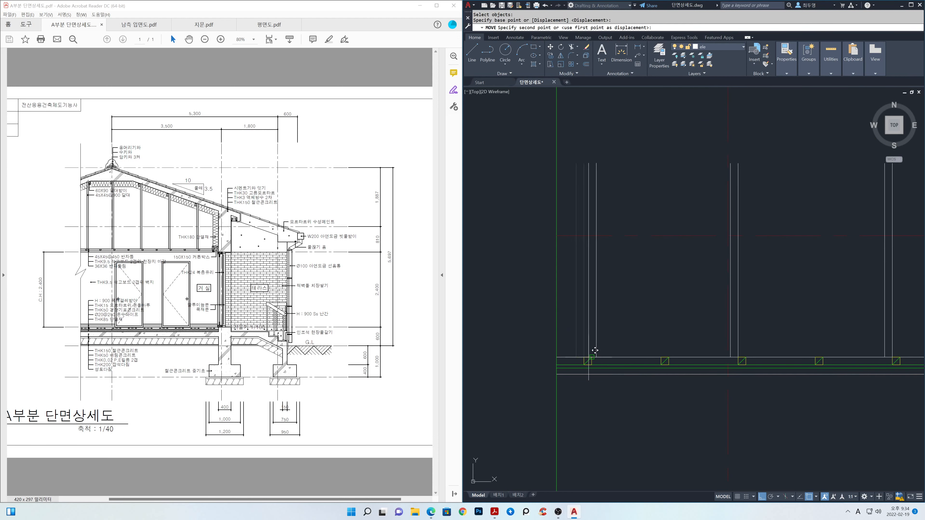
left_click(591, 357)
Extend all the hanger lines up to the underside of the roof slab
scroll(640, 403, "down", 3)
scroll(649, 359, "down", 2)
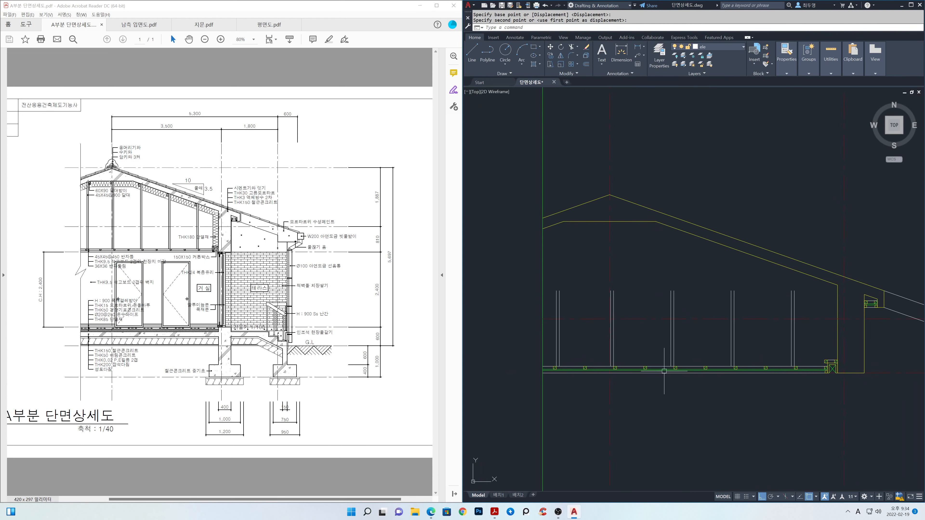
middle_click_drag(676, 387, 679, 379)
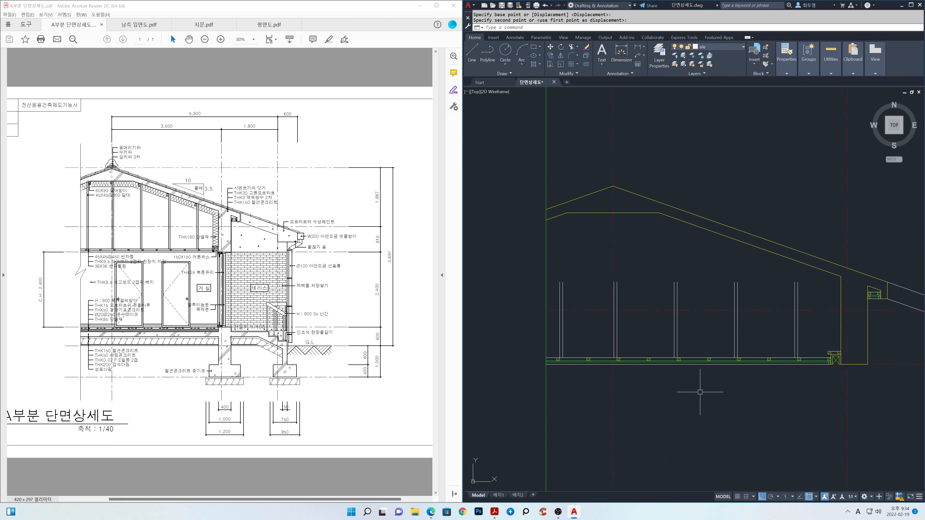
key("Return")
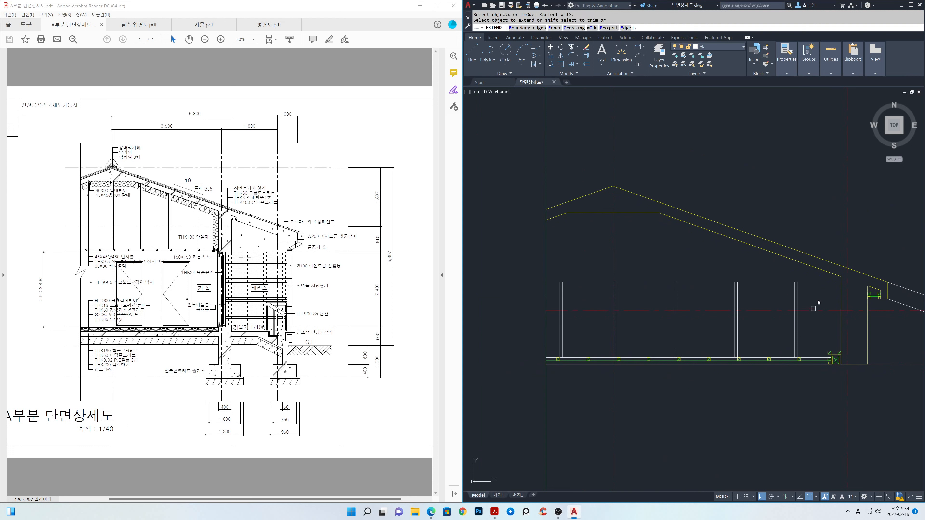
key("Return")
left_click(816, 297)
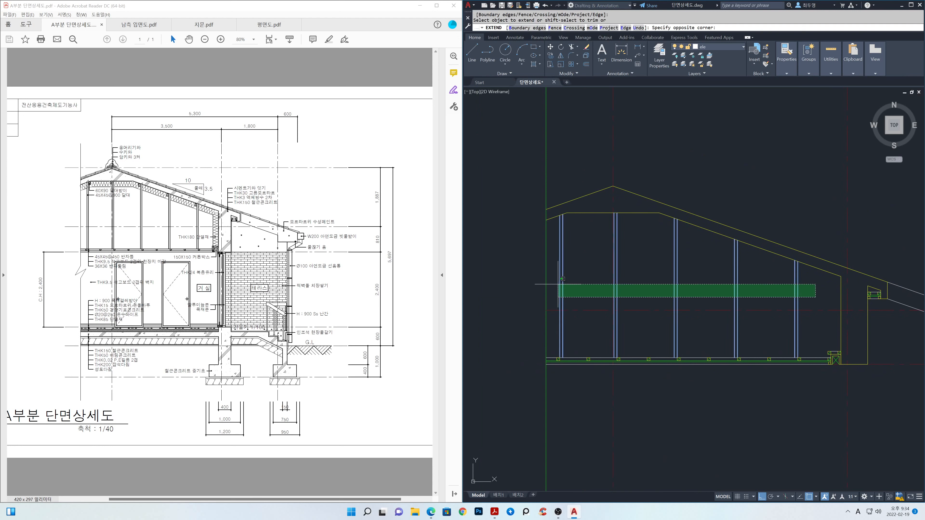
left_click(563, 279)
key("Return")
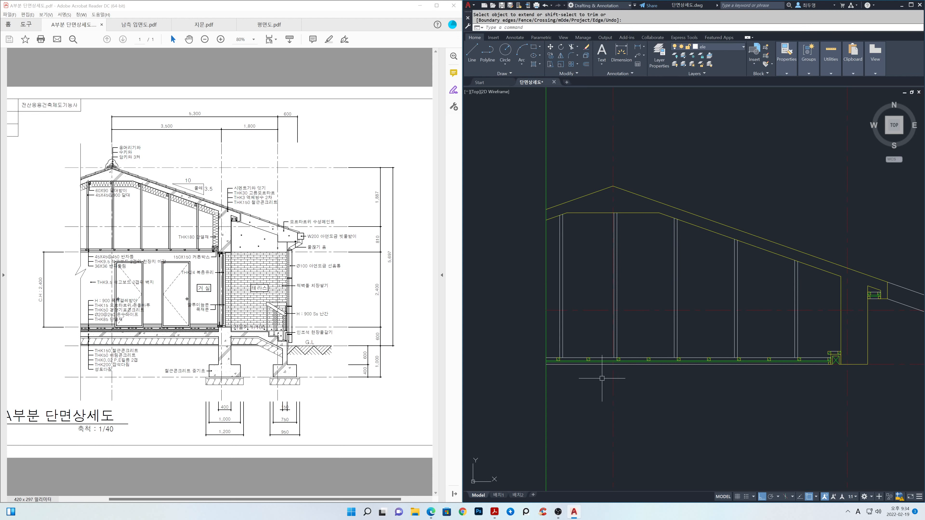
Draw a 60 by 90 rectangle on the sec layer in the space between the two rightmost hangers, below the roof slab
scroll(742, 331, "up", 5)
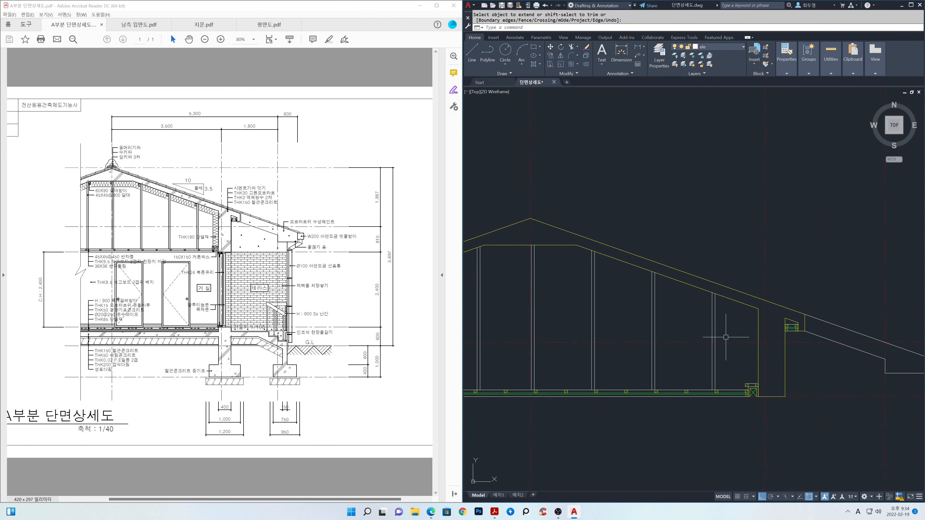
scroll(720, 295, "up", 4)
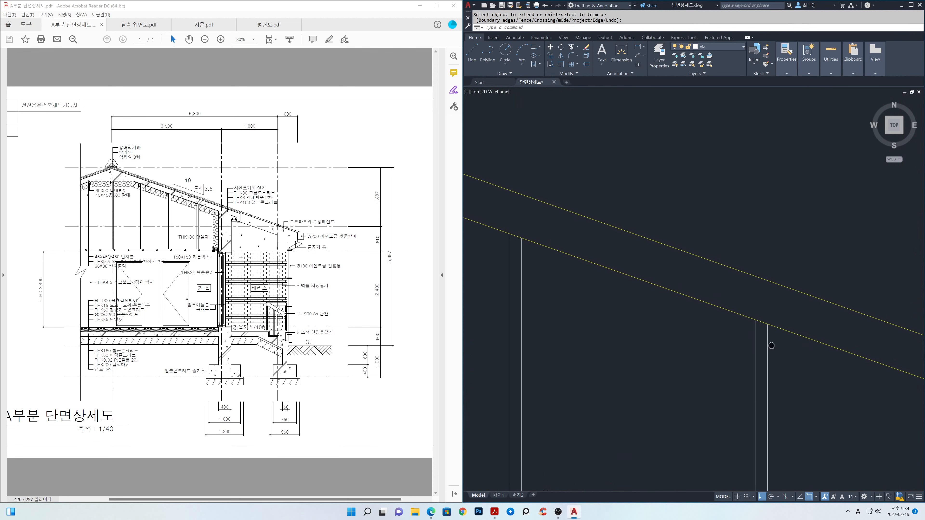
left_click(740, 47)
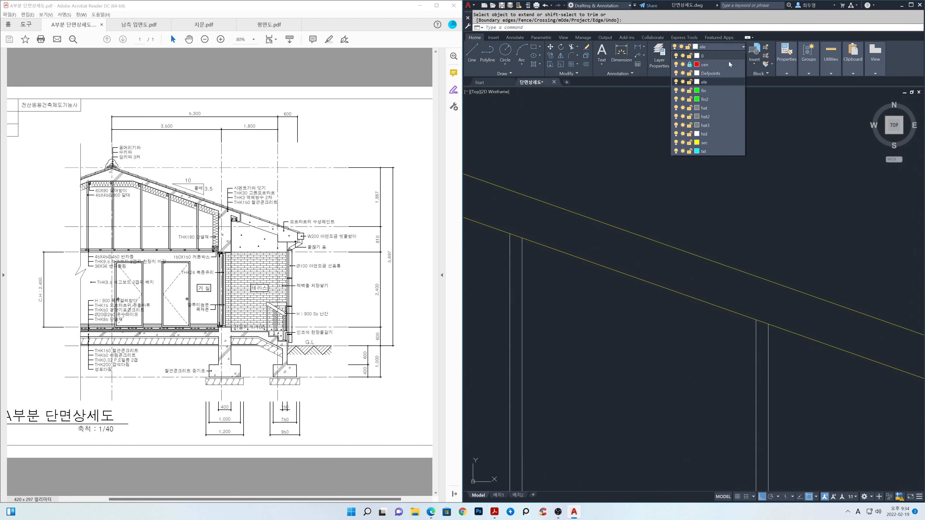
left_click(716, 143)
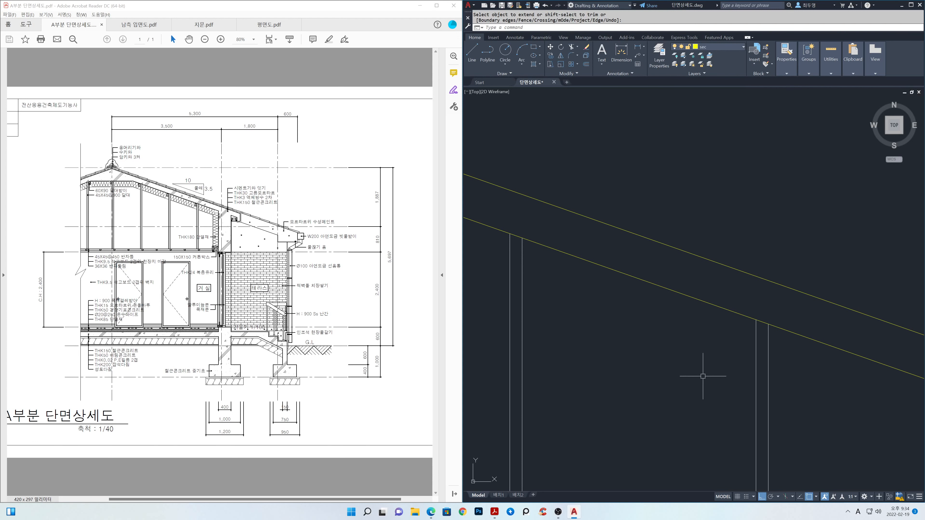
middle_click_drag(705, 375, 717, 317)
type("re")
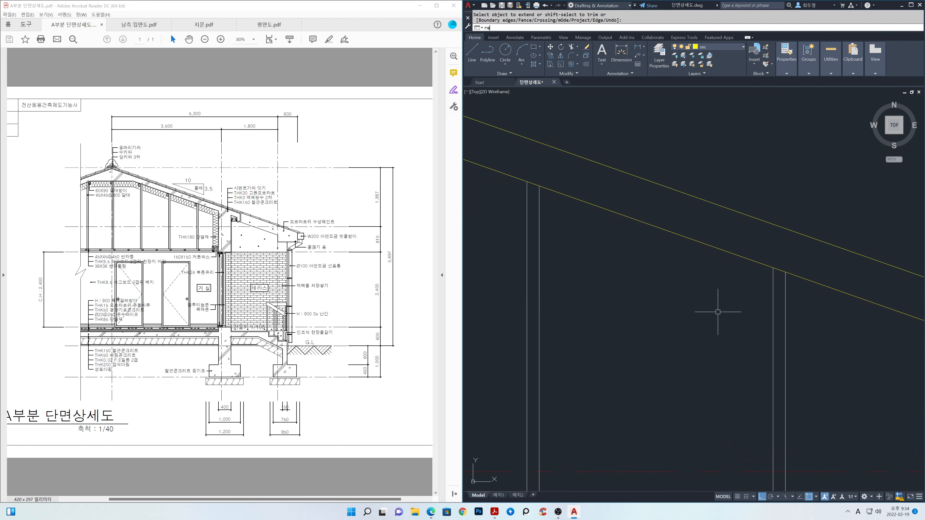
type("c")
key("Return")
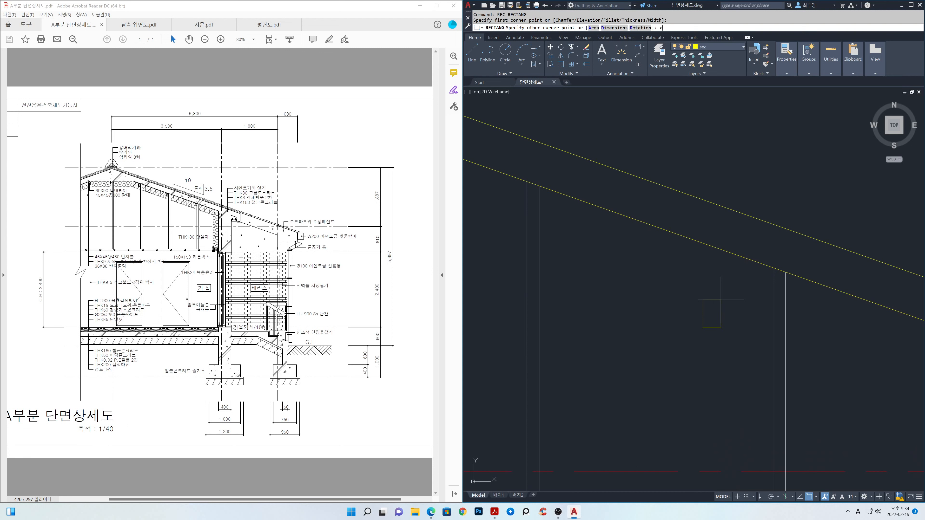
key("Return")
type("60")
key("Return")
type("9")
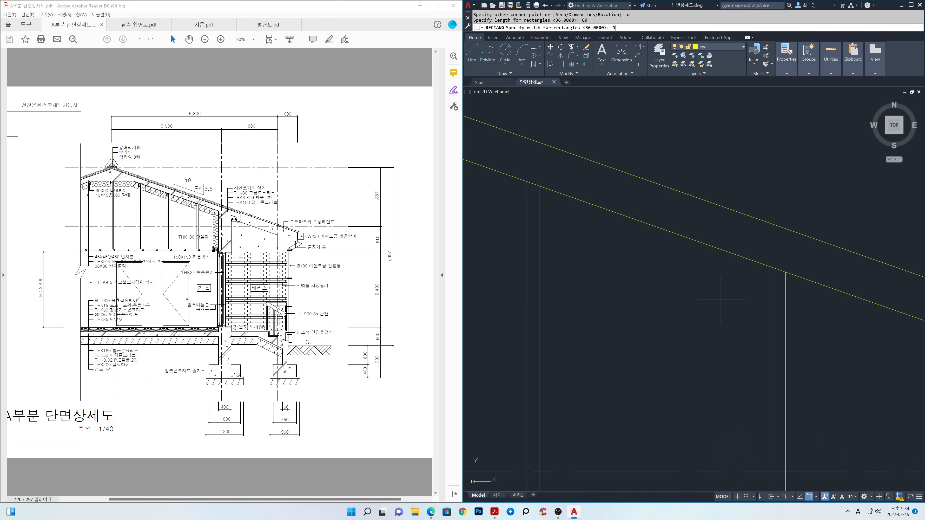
type("0")
key("Return")
left_click(731, 295)
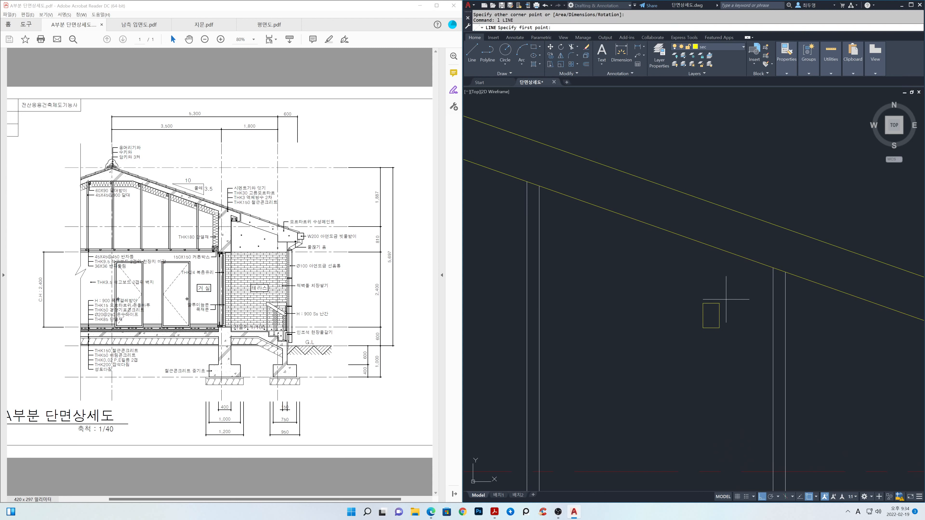
Draw a diagonal from the rectangle's lower-left to upper-right corner and assign it to the fin layer
type("l")
key("Return")
left_click(702, 327)
left_click(703, 328)
key("Return")
left_click(709, 318)
left_click(733, 48)
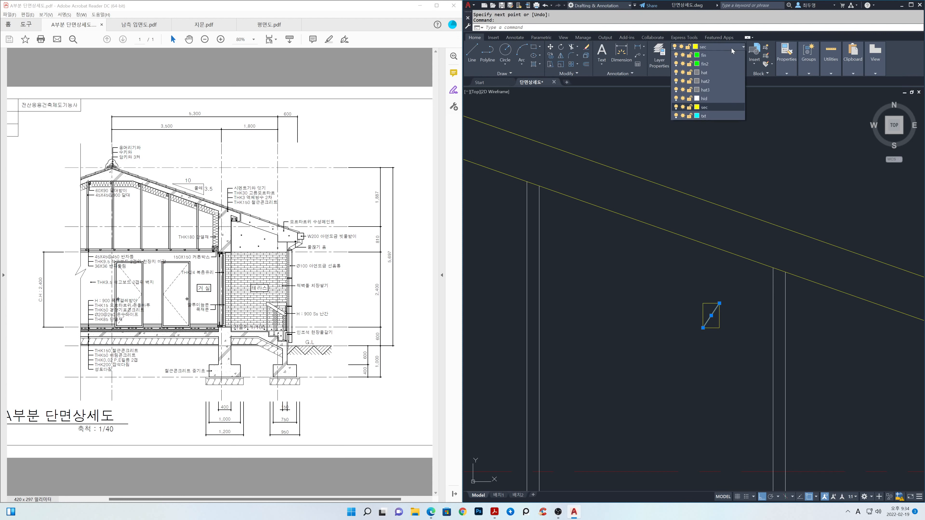
left_click(720, 90)
key("Escape")
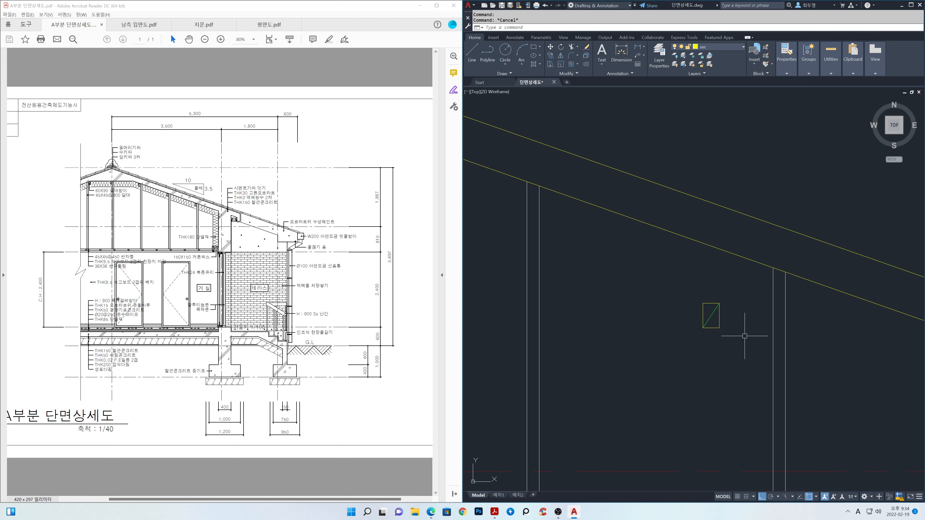
Move the rectangle with its diagonal so its upper-right corner meets the top of the rightmost hanger's left line
type("m")
key("Return")
left_click(746, 341)
left_click(701, 313)
key("Return")
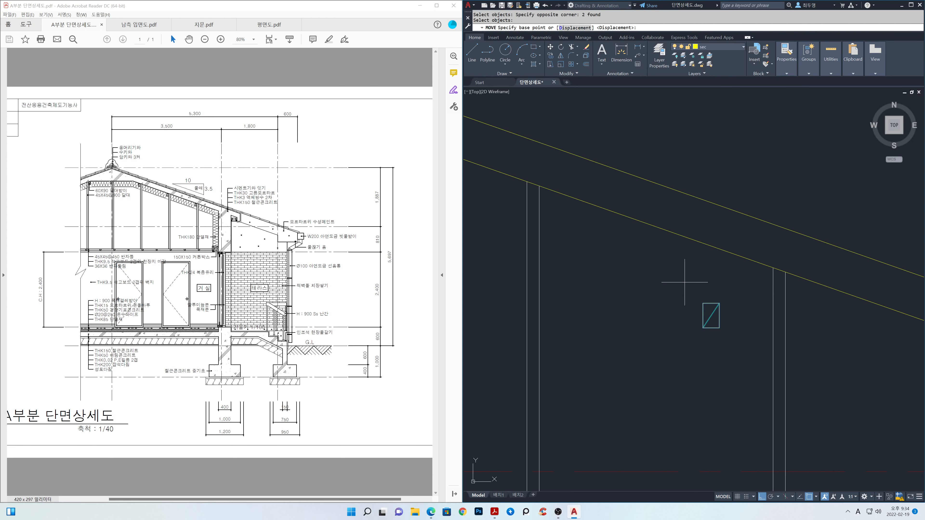
left_click(719, 303)
left_click(773, 268)
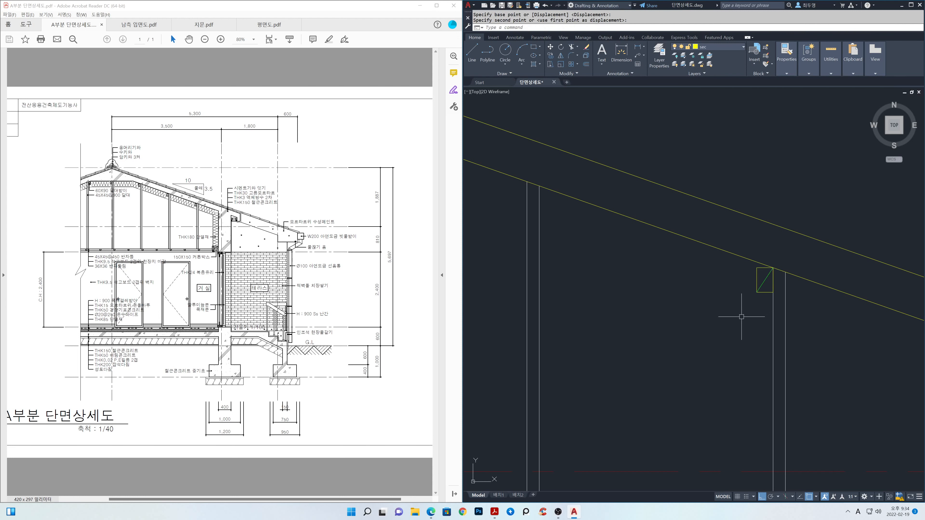
Copy the rectangle and diagonal by the upper-right corner to the tops of the next two hangers leftward
type("co")
key("Return")
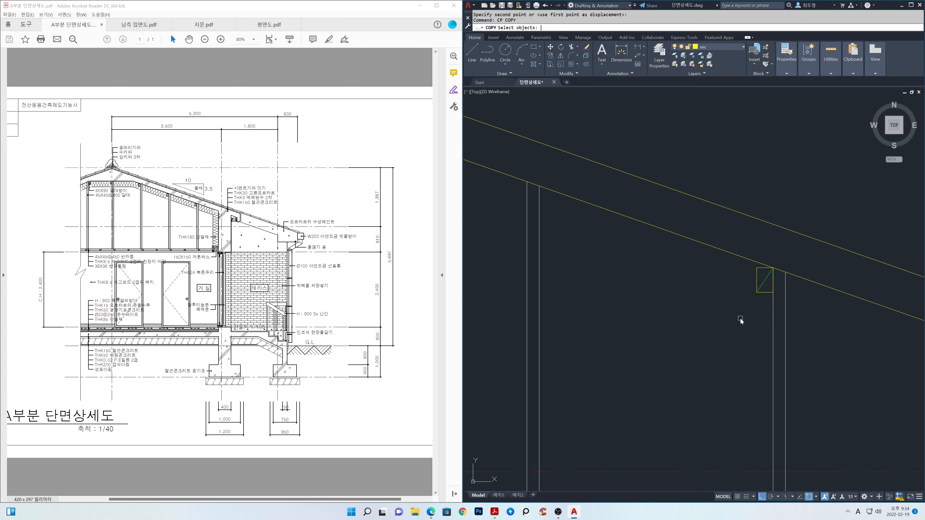
type("p")
key("Return")
key("Return")
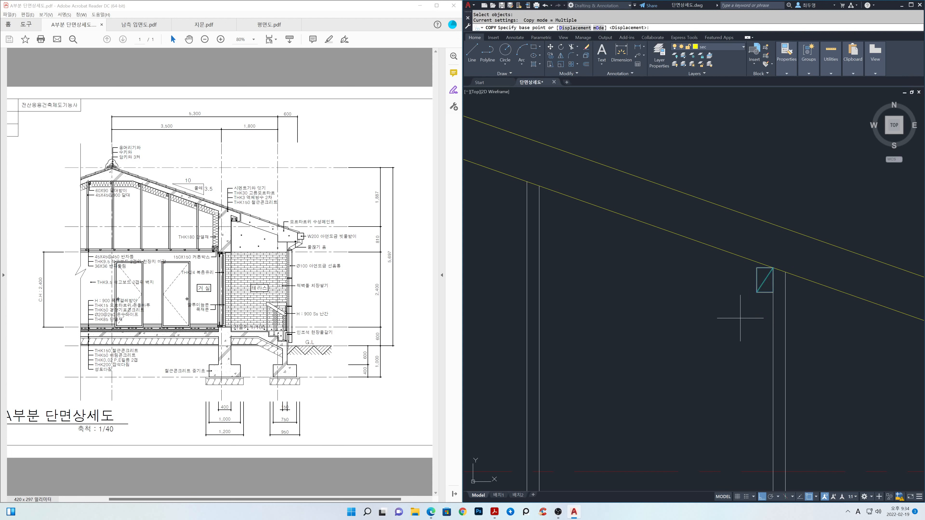
left_click(772, 268)
left_click(527, 181)
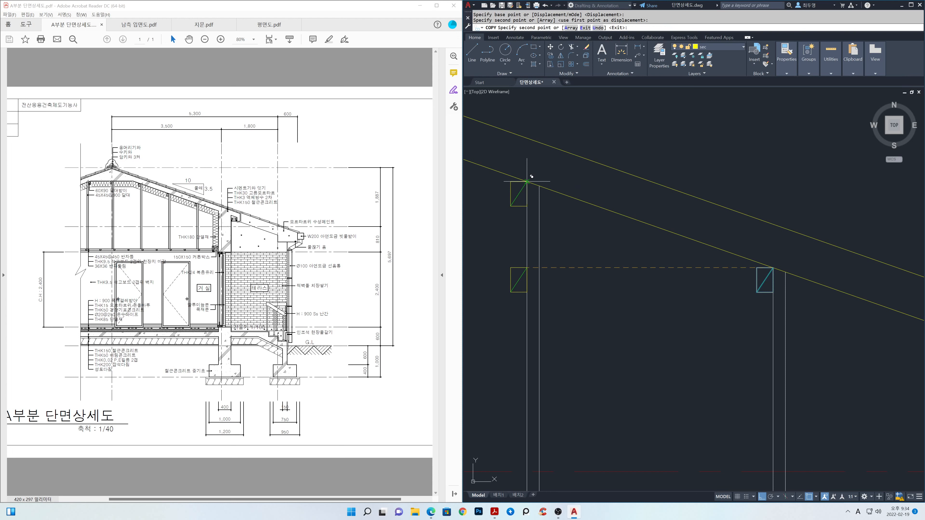
key("F8")
scroll(583, 204, "down", 5)
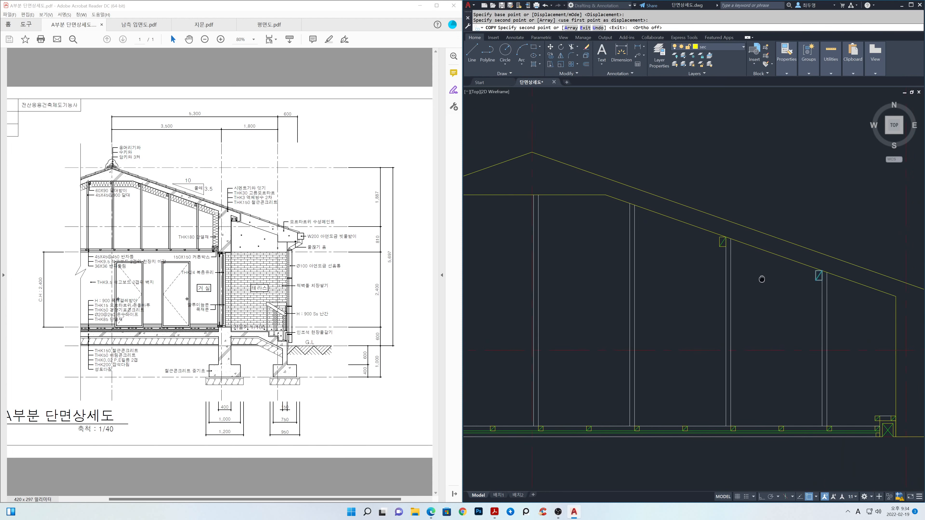
left_click(631, 203)
Place further copies of the support at the top of the hanger under the ridge and beside the leftmost hanger
middle_click_drag(515, 201, 513, 200)
scroll(618, 200, "up", 5)
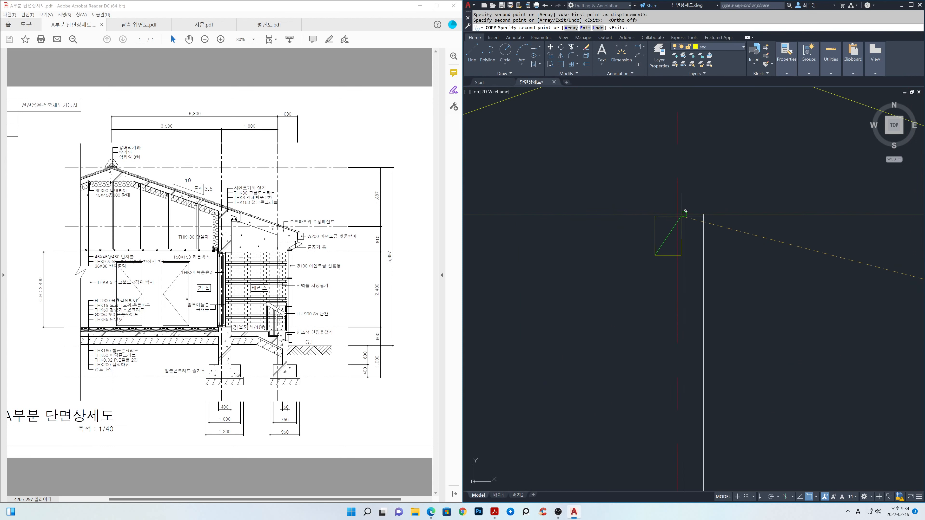
scroll(625, 235, "down", 4)
middle_click_drag(610, 244, 699, 240)
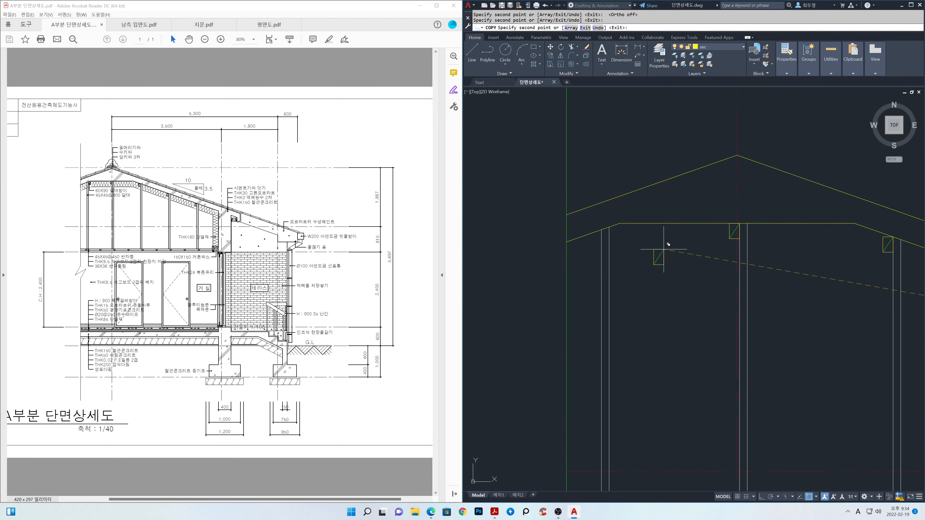
middle_click_drag(649, 254, 717, 203)
scroll(678, 222, "up", 3)
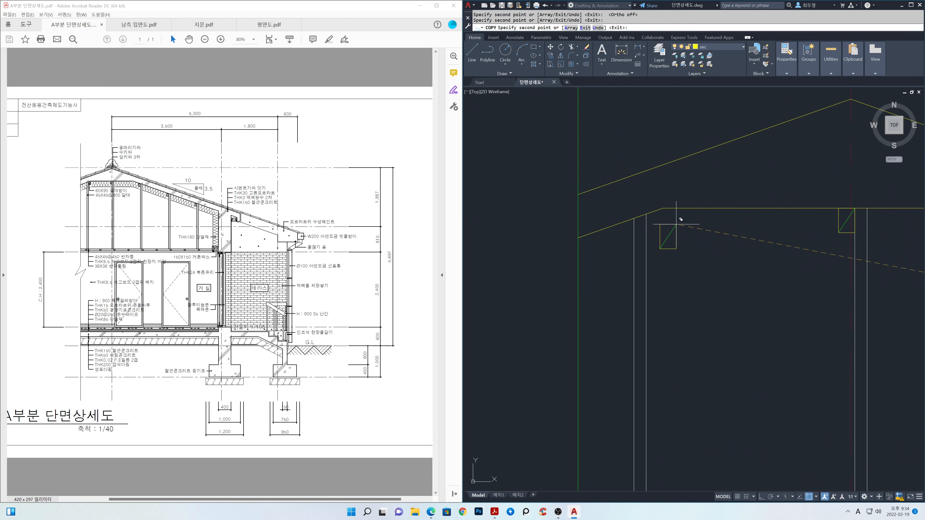
left_click(672, 225)
key("Return")
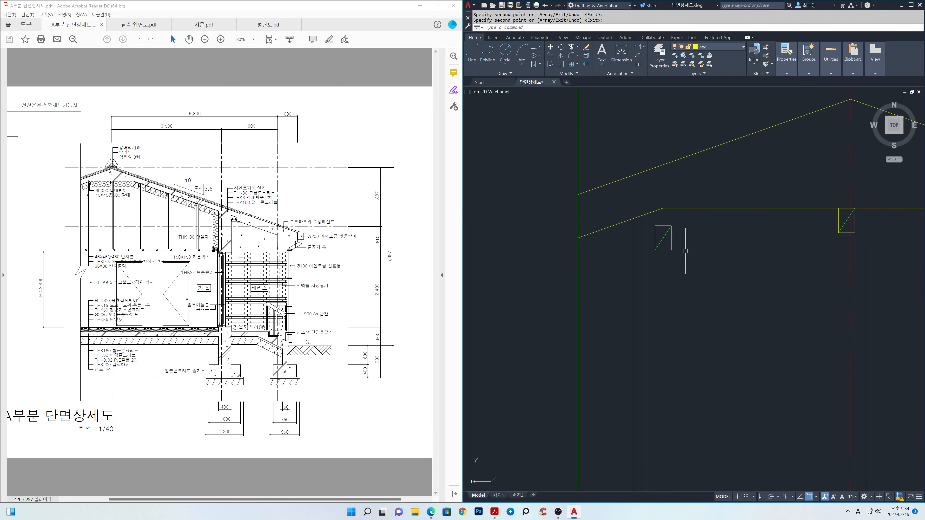
Move the leftmost support so its upper-left corner meets the top of the leftmost hanger's right line
type("m")
key("Return")
left_click(687, 260)
left_click(649, 219)
key("Return")
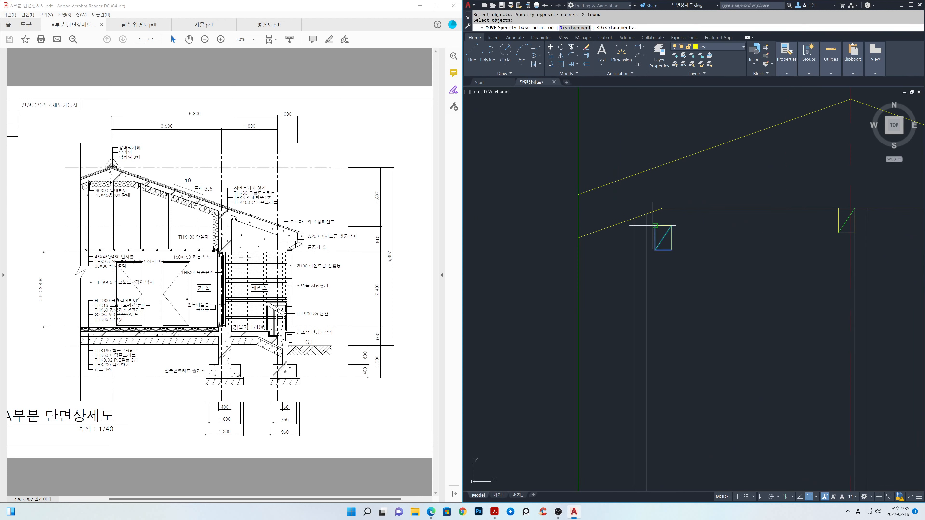
left_click(654, 226)
left_click(647, 216)
Make fin the current layer and offset the wall's inner face line 180 toward the room
scroll(664, 248, "down", 2)
scroll(788, 298, "down", 1)
middle_click_drag(809, 303, 656, 265)
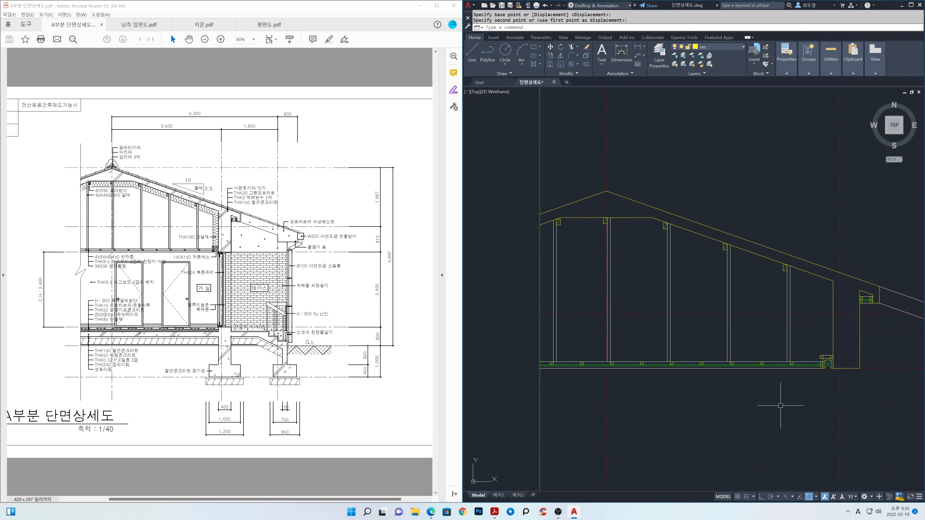
left_click(731, 48)
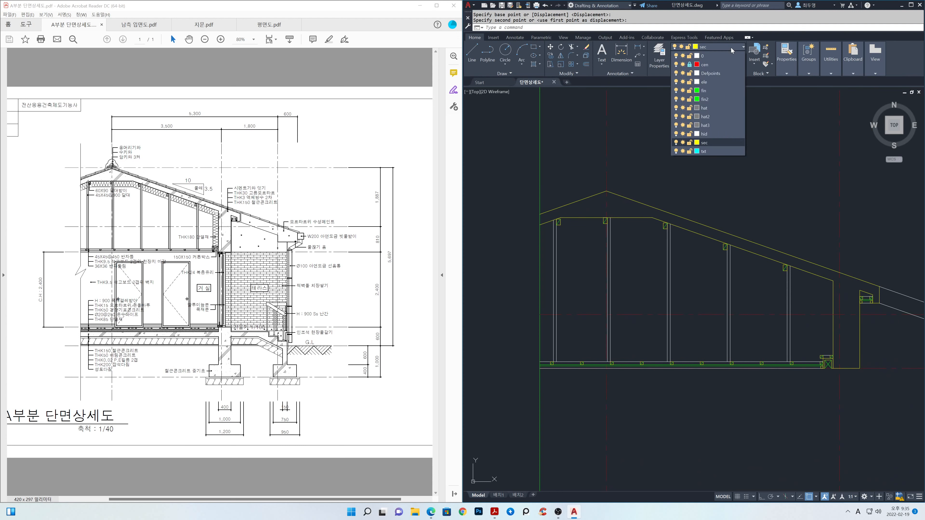
left_click(715, 90)
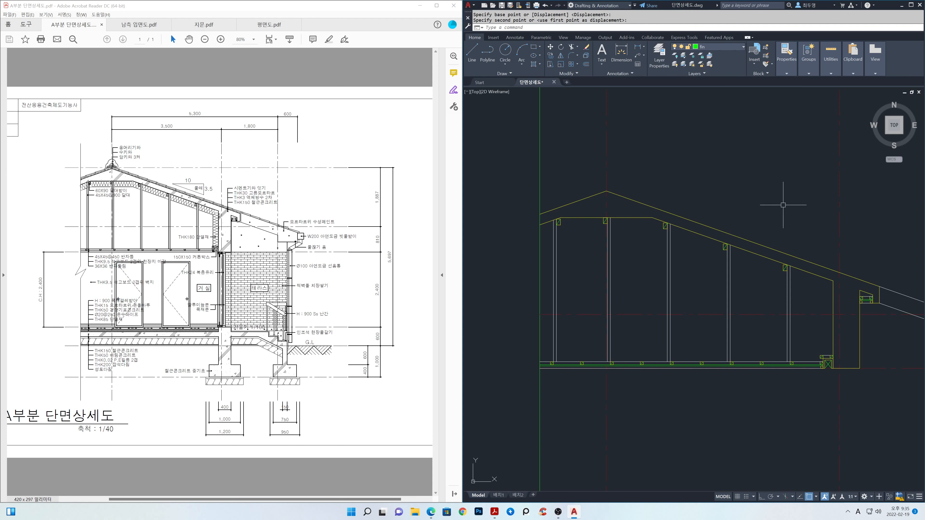
key("Return")
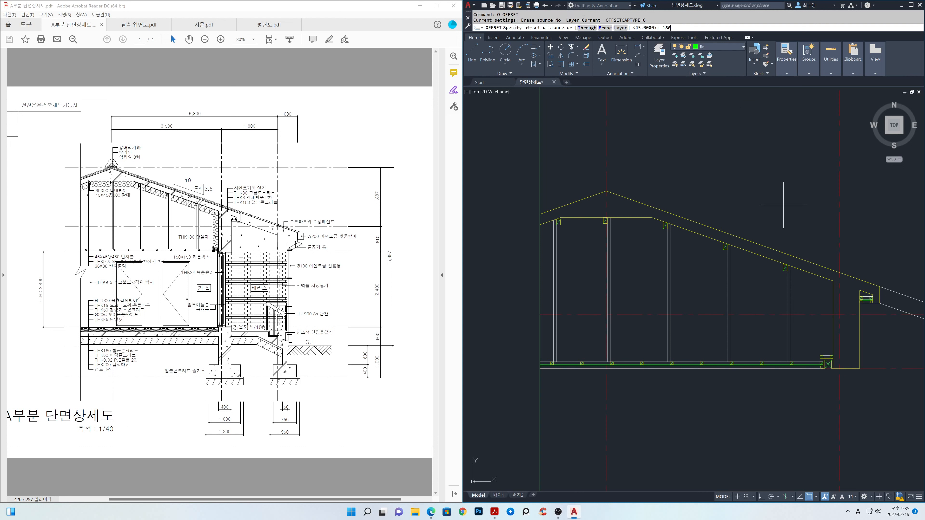
key("Return")
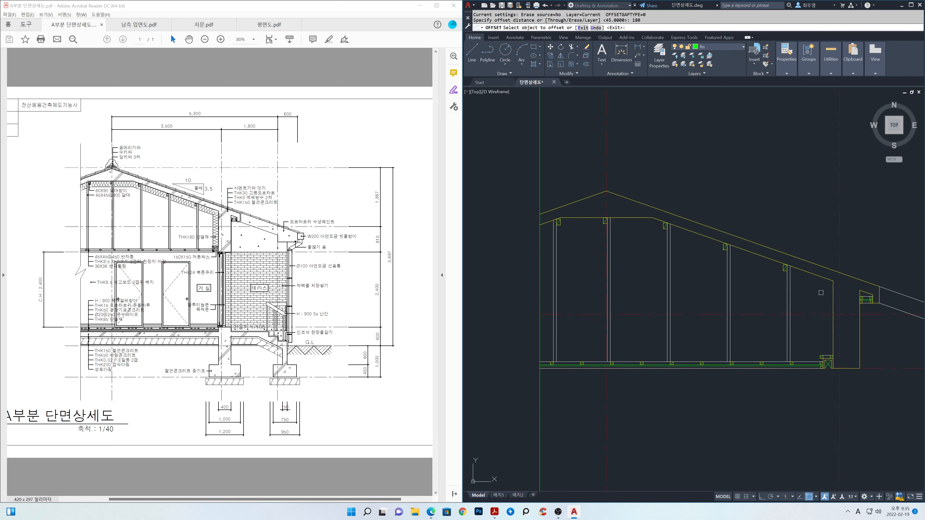
left_click(831, 332)
left_click(797, 332)
Offset the right slope, the flat part and the left slope of the roof slab's underside 180 downward
left_click(804, 272)
left_click(803, 279)
left_click(628, 219)
left_click(628, 242)
left_click(548, 223)
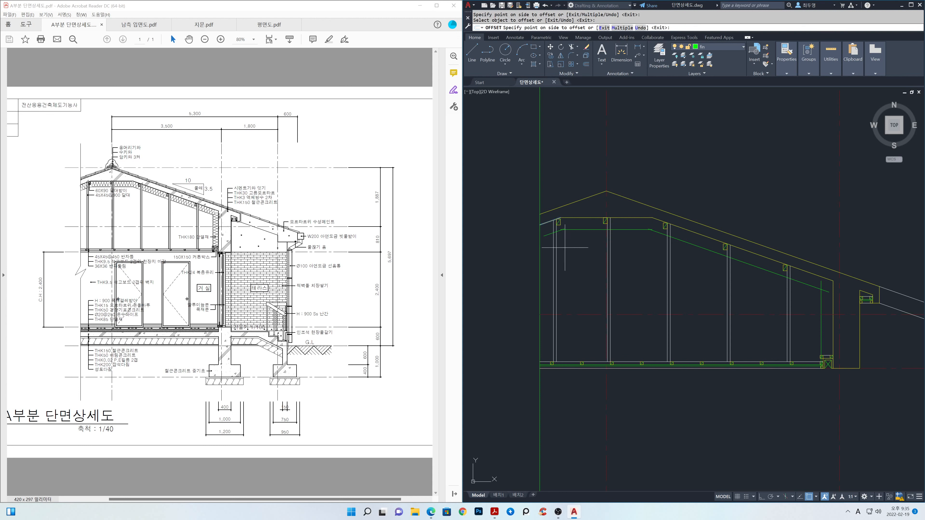
left_click(568, 255)
key("Return")
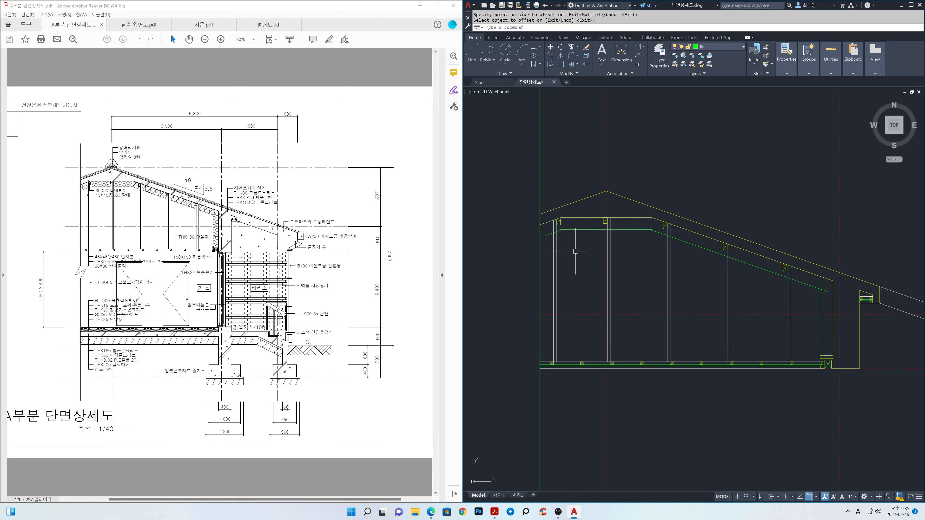
Join the offset insulation lines into sharp corners with Fillet in Multiple mode, from the left slope round to the wall
type("f")
key("Return")
type("m")
key("Return")
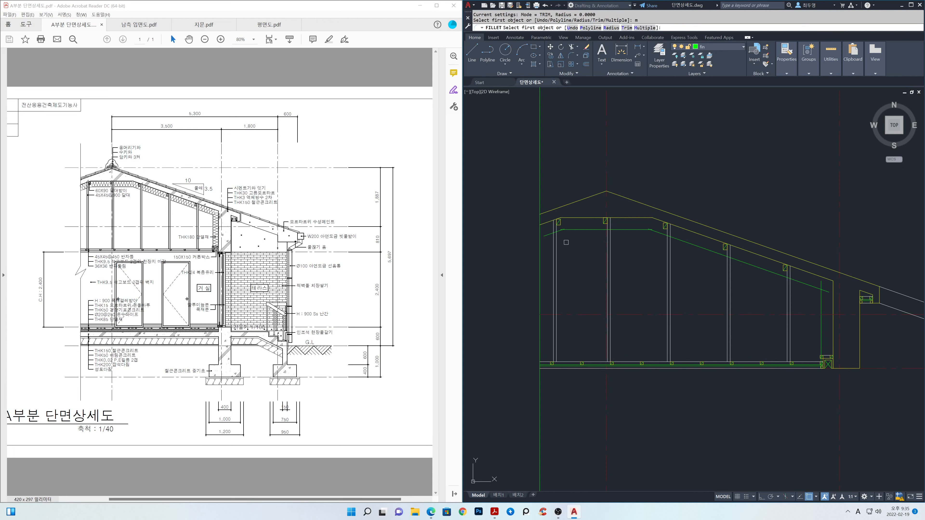
left_click(550, 235)
left_click(572, 232)
left_click(589, 230)
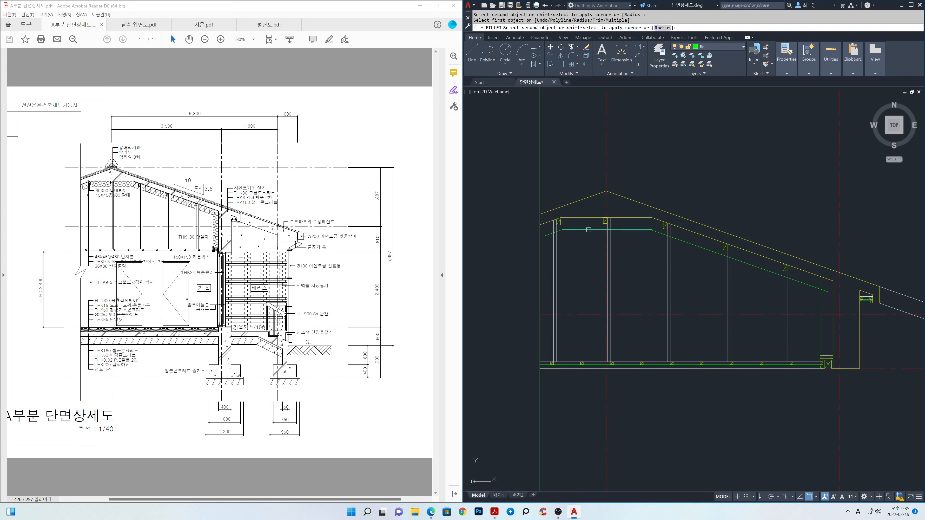
left_click(772, 273)
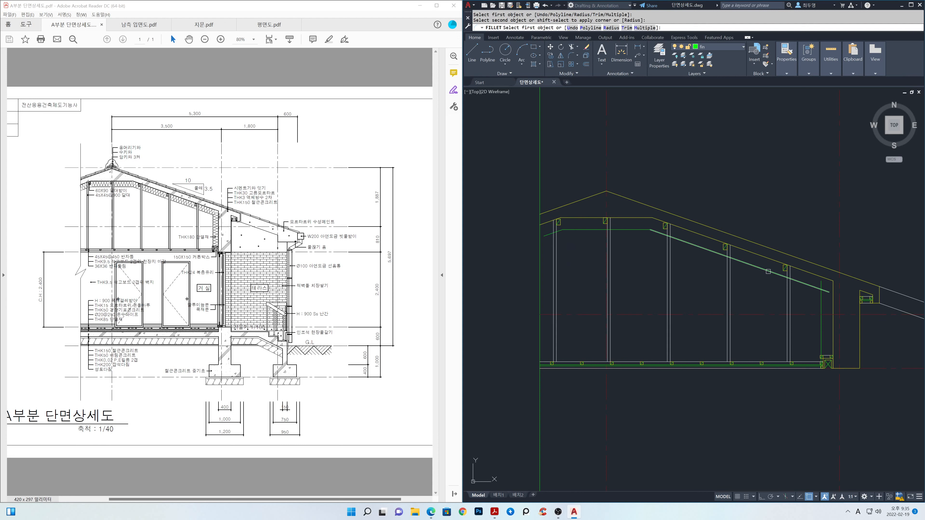
left_click(789, 281)
left_click(823, 306)
key("Return")
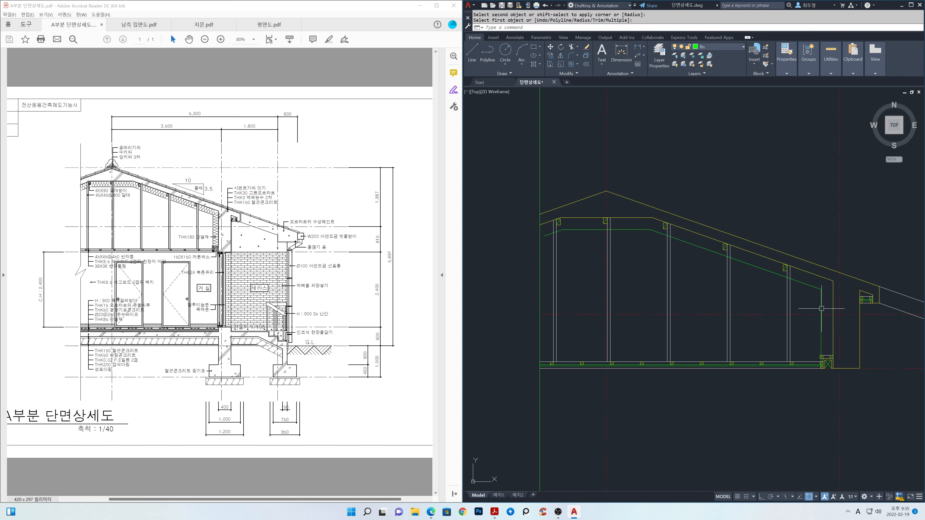
middle_click_drag(826, 344, 785, 309)
scroll(758, 310, "up", 6)
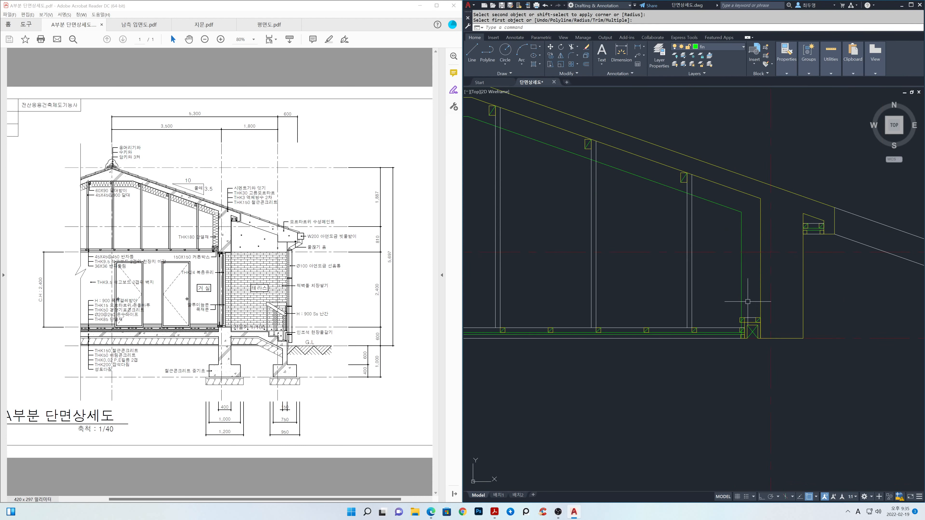
scroll(748, 302, "down", 3)
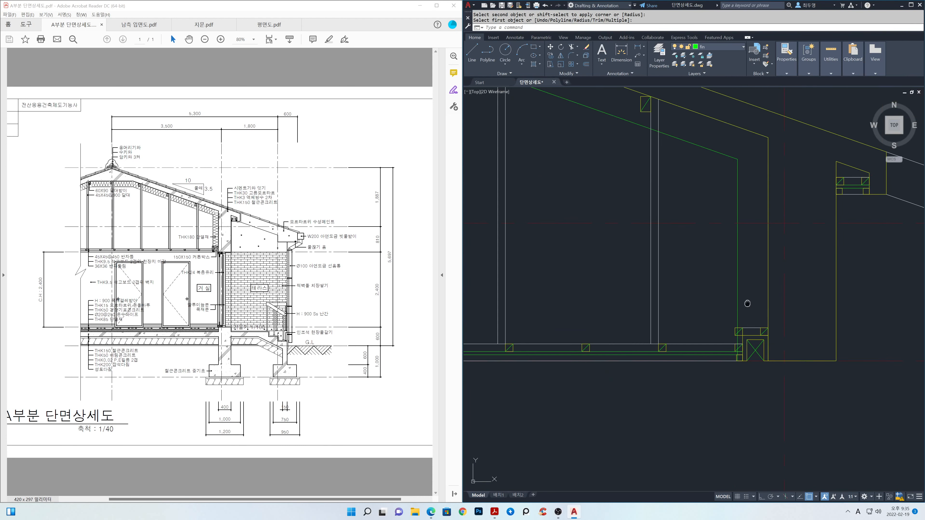
key("Escape")
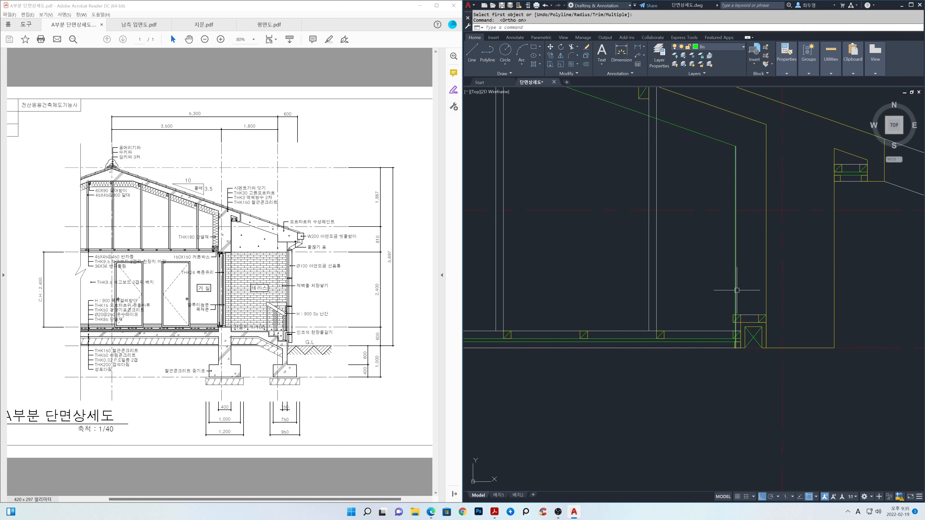
Shorten the insulation's vertical line beside the wall so it ends at the top of the timber framing above the ceiling
left_click(736, 270)
left_click(736, 347)
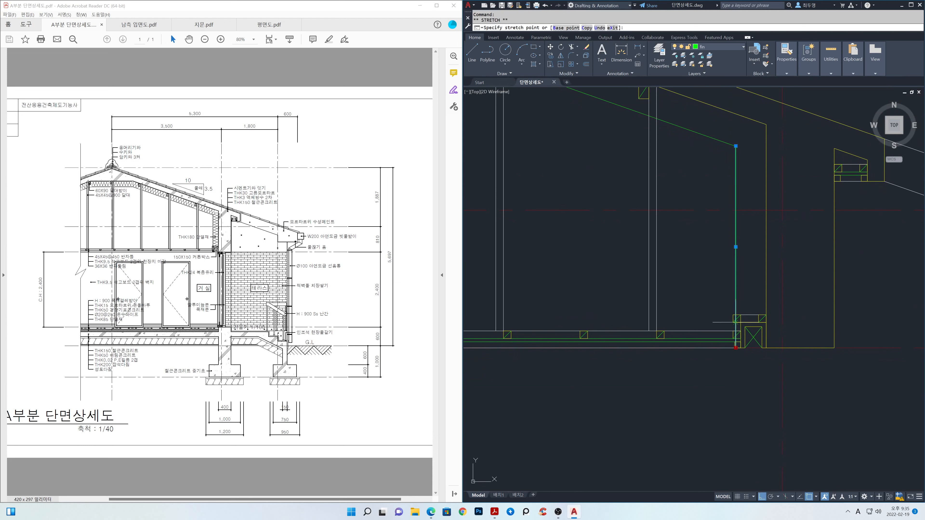
key("Escape")
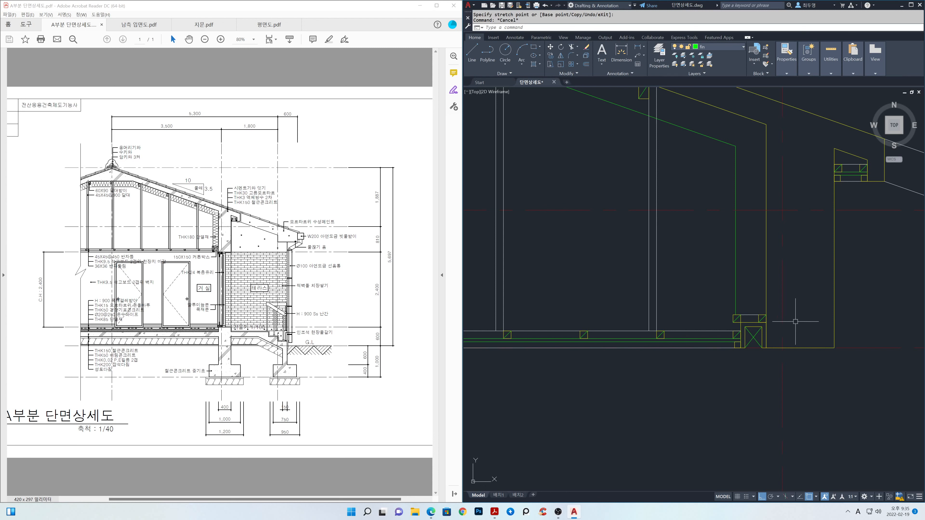
Trim away the pieces of the insulation line that cross between the paired lines of each hanger
scroll(681, 258, "down", 3)
middle_click_drag(681, 258, 701, 291)
middle_click_drag(747, 350, 786, 355)
scroll(769, 294, "up", 2)
scroll(769, 294, "up", 2)
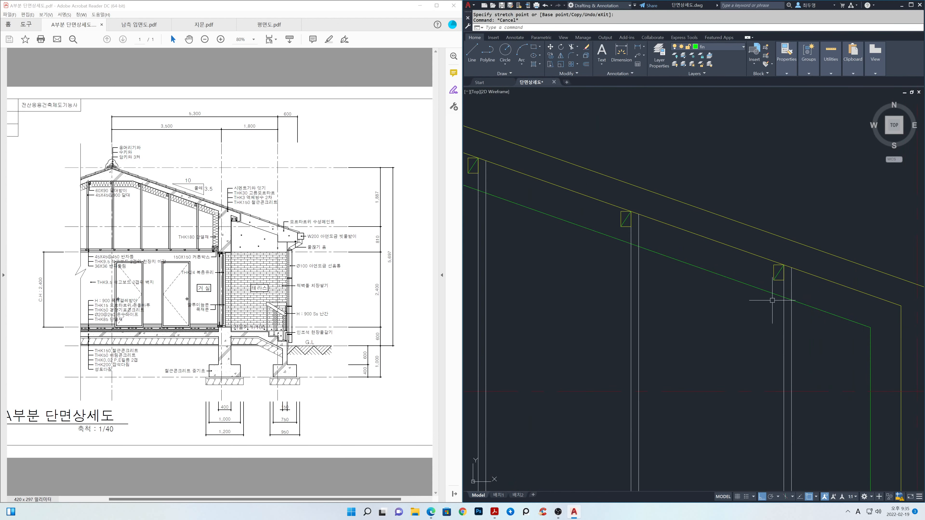
type("r")
key("space")
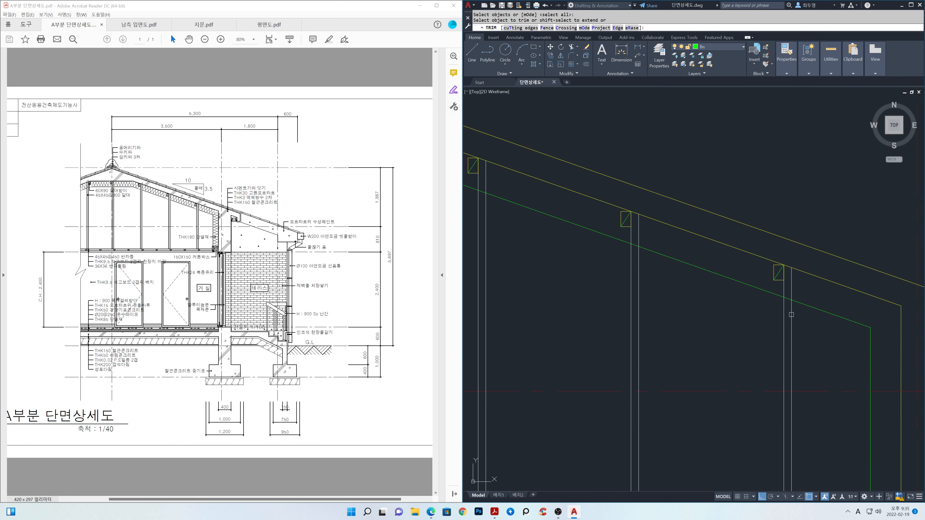
left_click(788, 300)
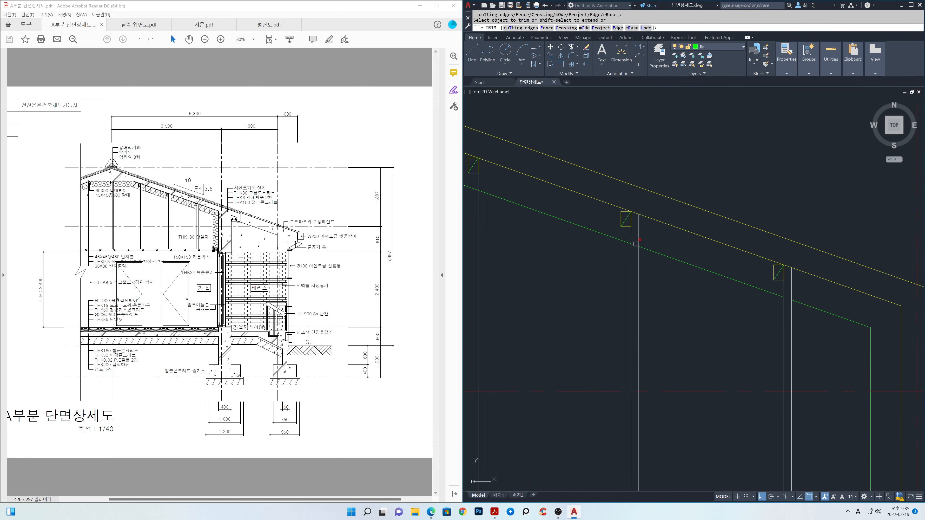
middle_click_drag(601, 247, 697, 278)
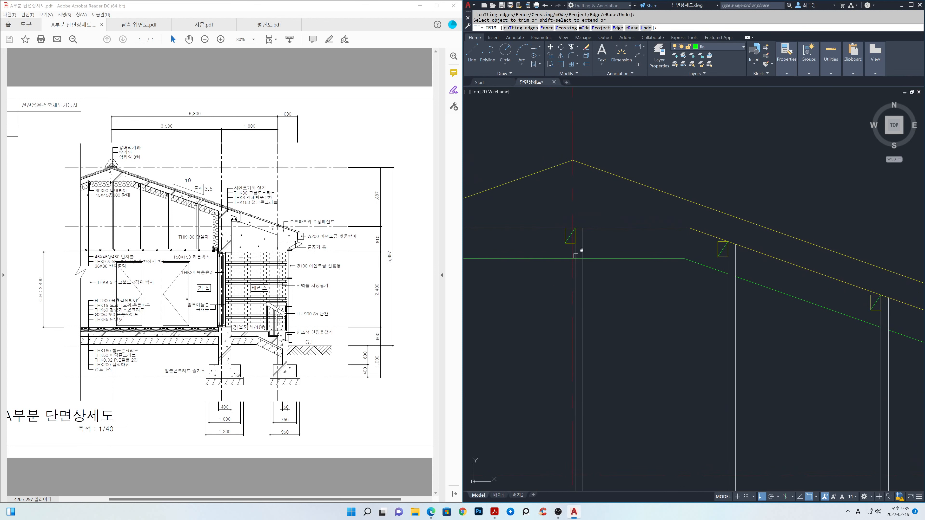
middle_click_drag(565, 268, 769, 262)
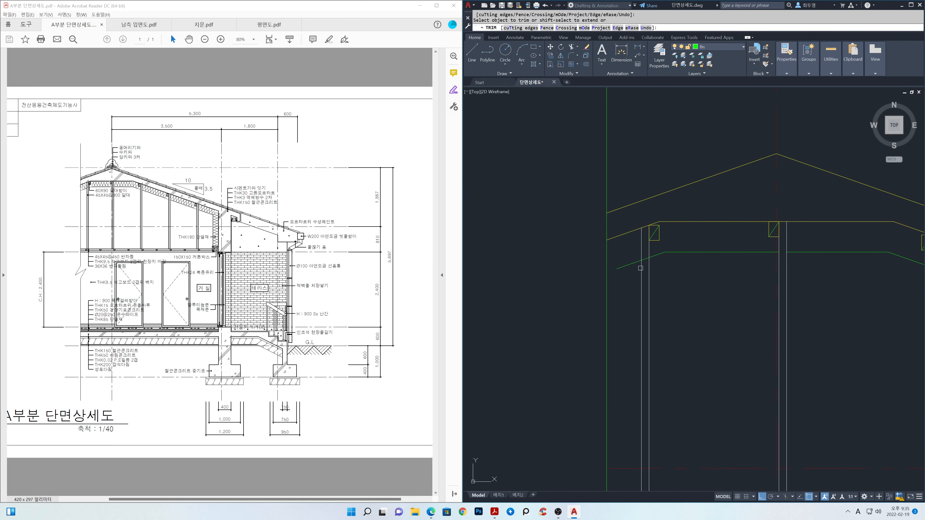
left_click(642, 259)
Extend the insulation line's left slope to the vertical boundary line at the section's left edge
left_click(621, 267, "shift")
key("ctrl+z")
scroll(650, 281, "down", 2)
middle_click_drag(644, 283, 798, 270)
scroll(669, 263, "up", 2)
left_click(654, 261)
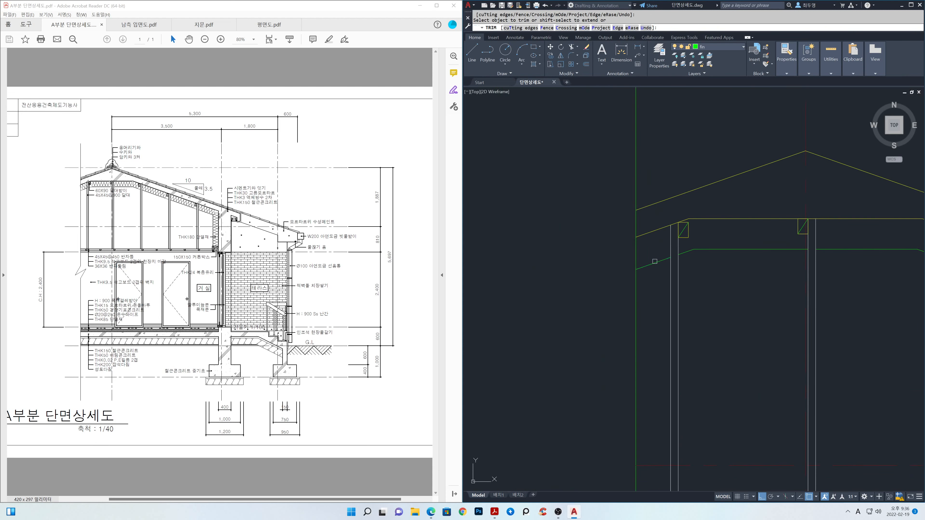
scroll(636, 255, "down", 3)
middle_click_drag(703, 273, 671, 285)
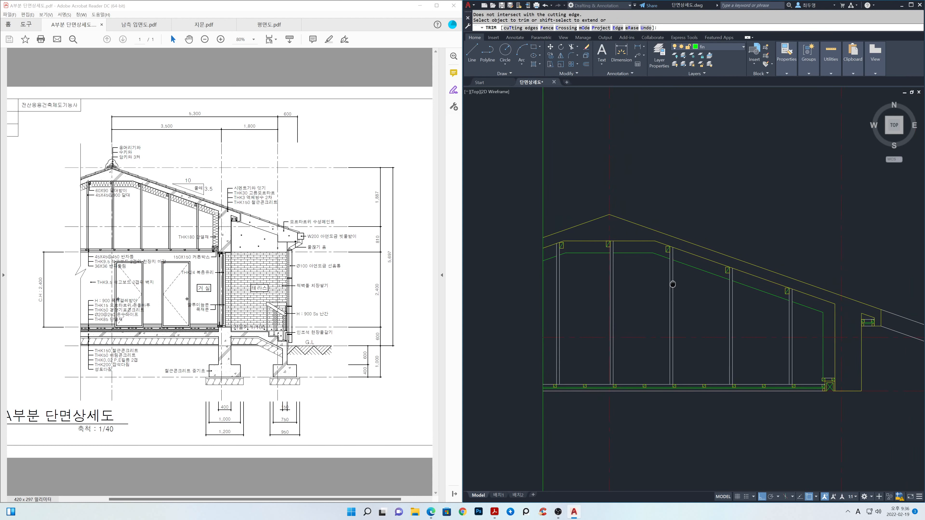
key("Return")
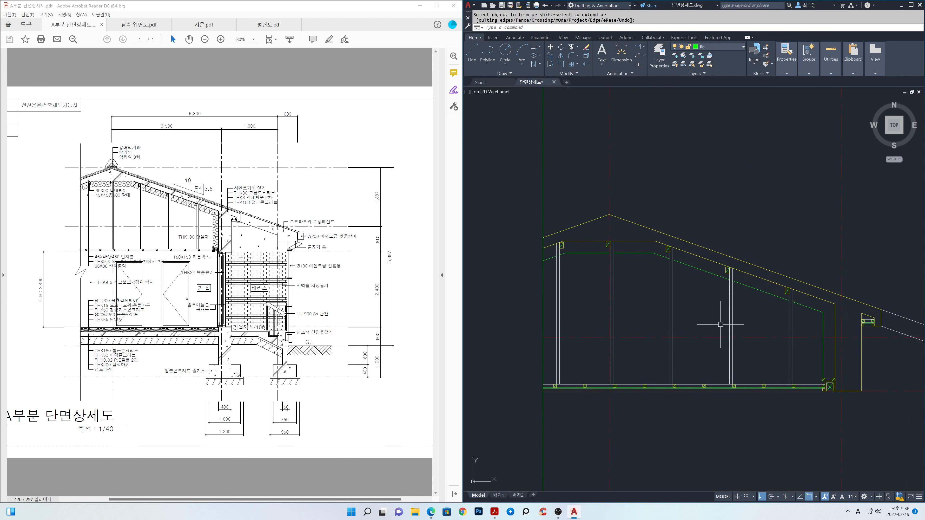
mouse_move(725, 335)
middle_mouse_down()
mouse_move(712, 262)
mouse_move(710, 274)
mouse_move(699, 266)
middle_mouse_up()
scroll(713, 264, "down", 2)
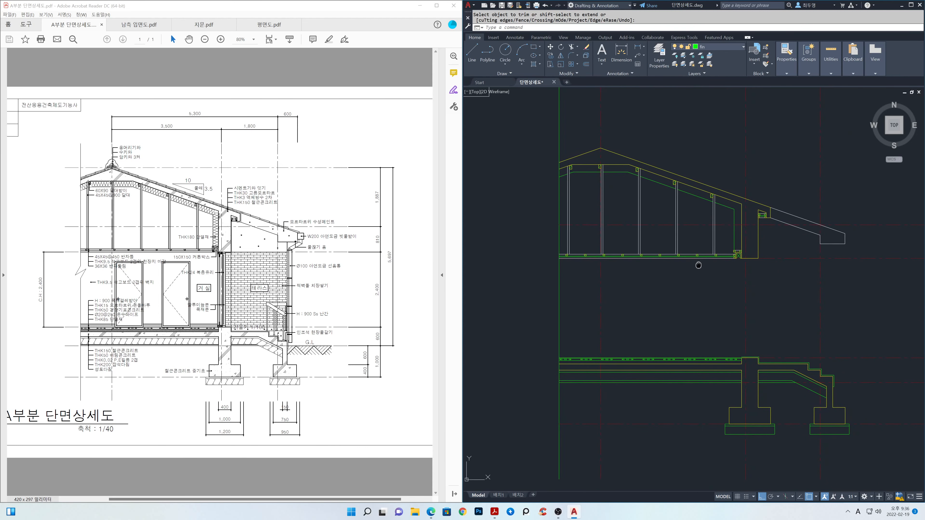